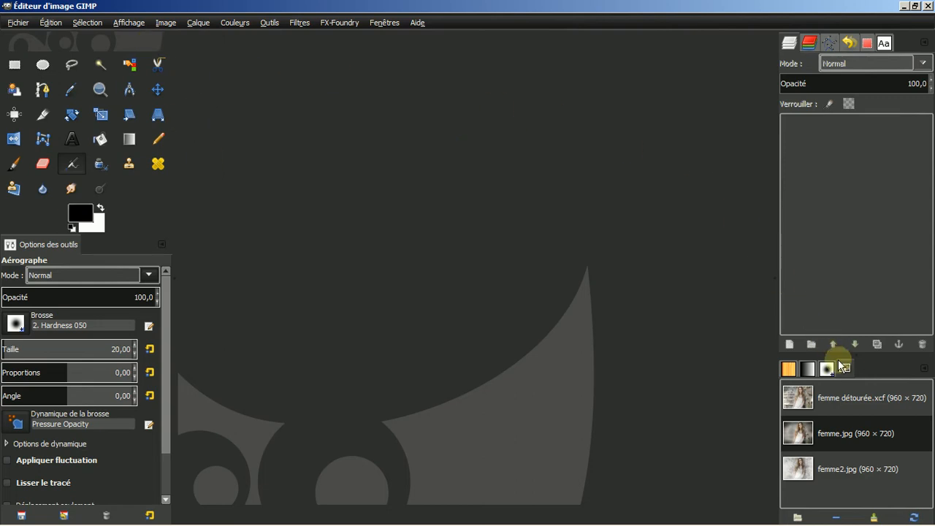
Open femme détourée.xcf, femme.jpg and the finished femme2.jpg to preview the reference images
double_click(845, 401)
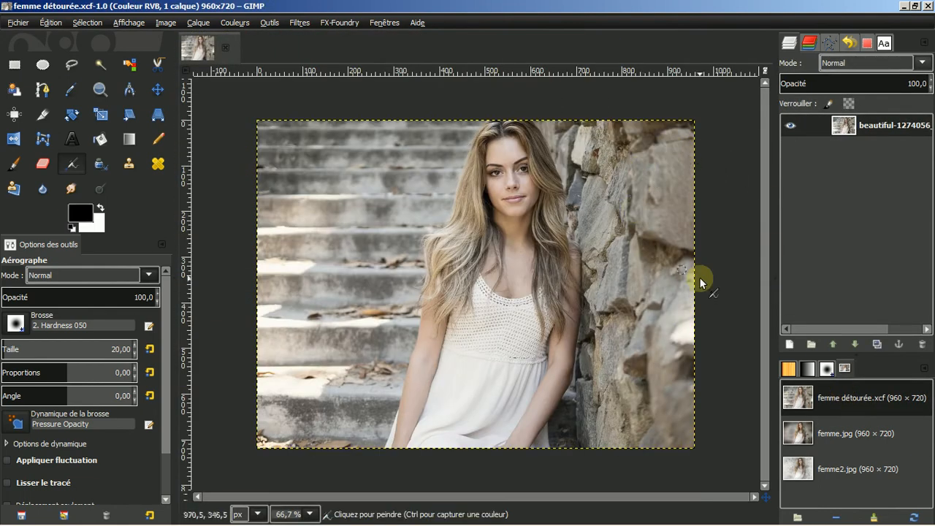
left_click(841, 434)
double_click(841, 433)
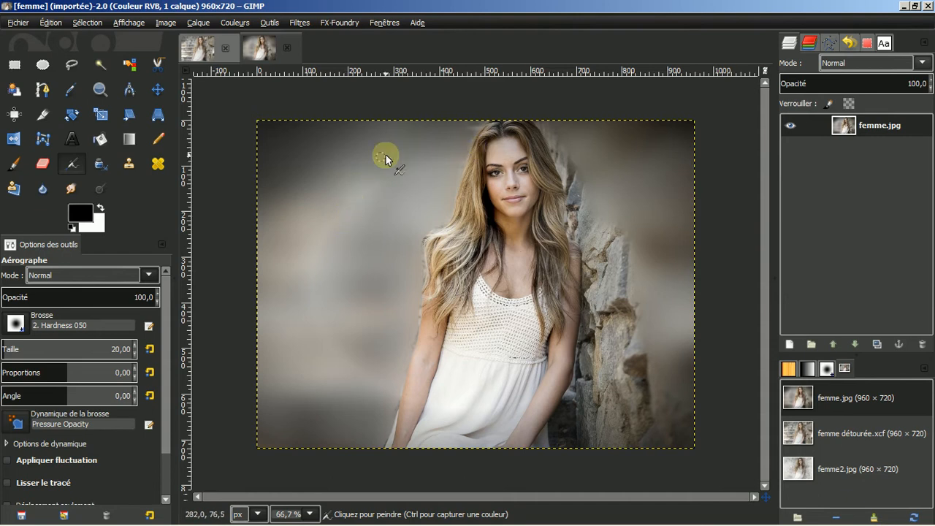
double_click(841, 471)
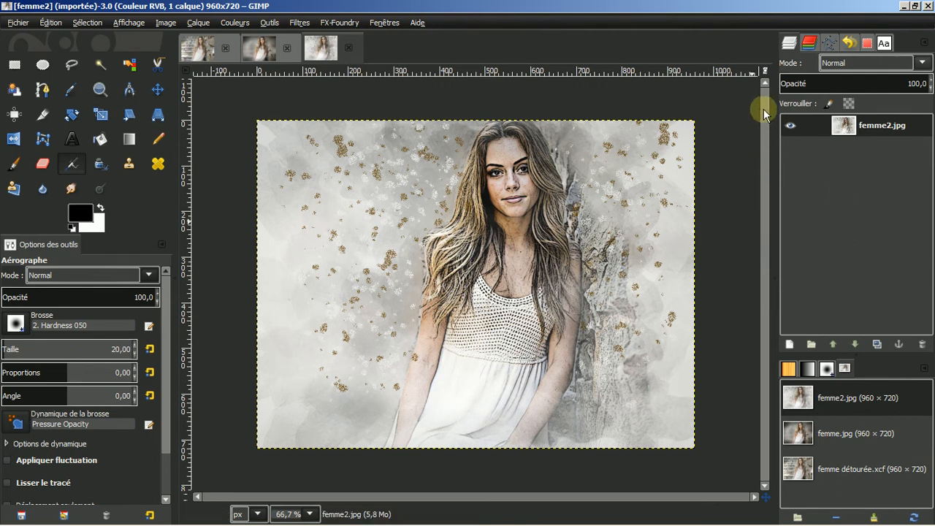
left_click(765, 71)
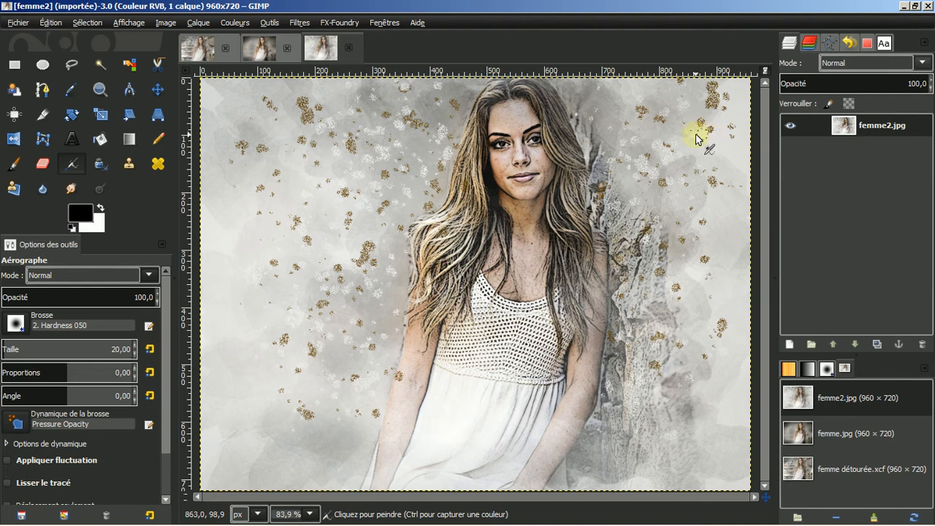
Zoom the view back out and close all three reference images
key("ctrl")
scroll(647, 132, "down", 1)
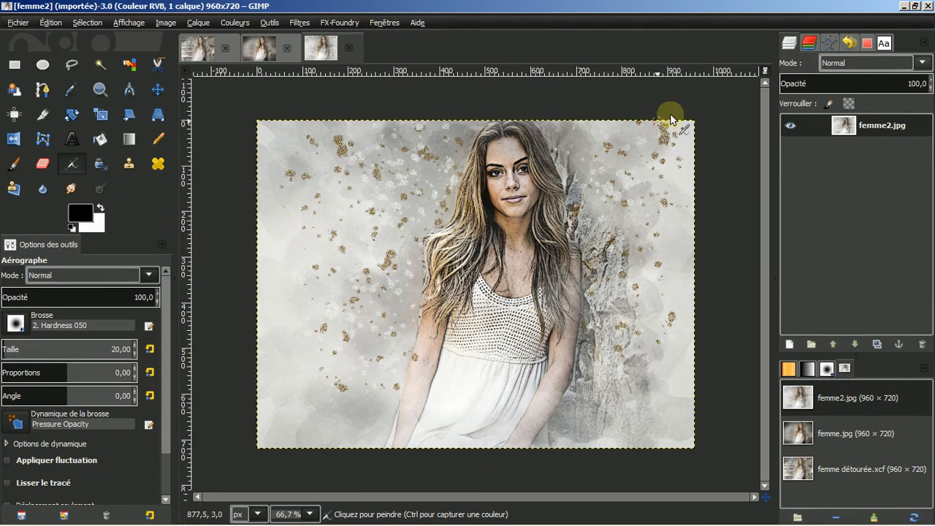
left_click(352, 53)
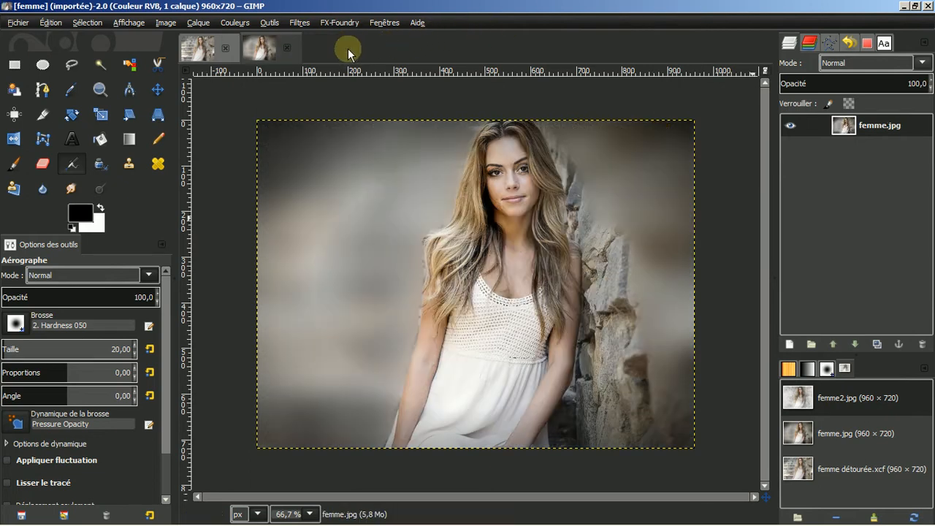
left_click(291, 50)
left_click(228, 50)
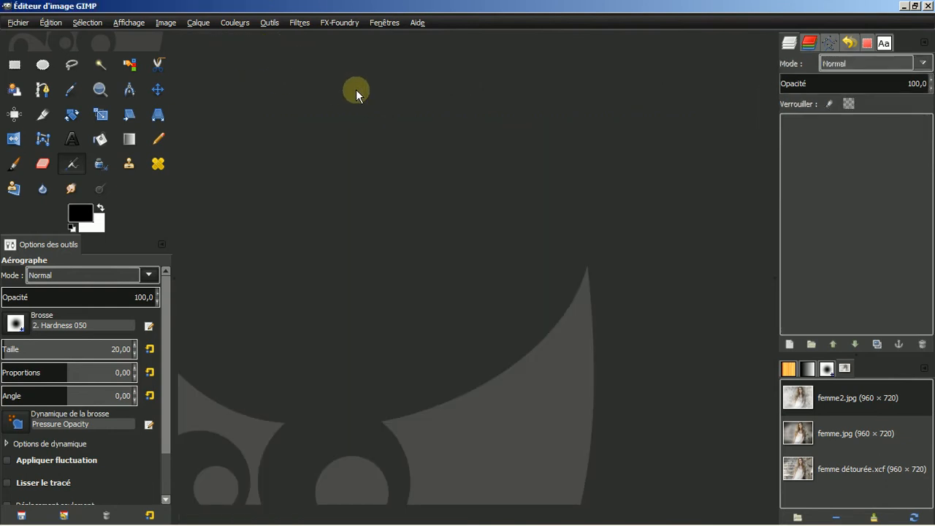
Create a new blank 640×400 image
left_click(21, 26)
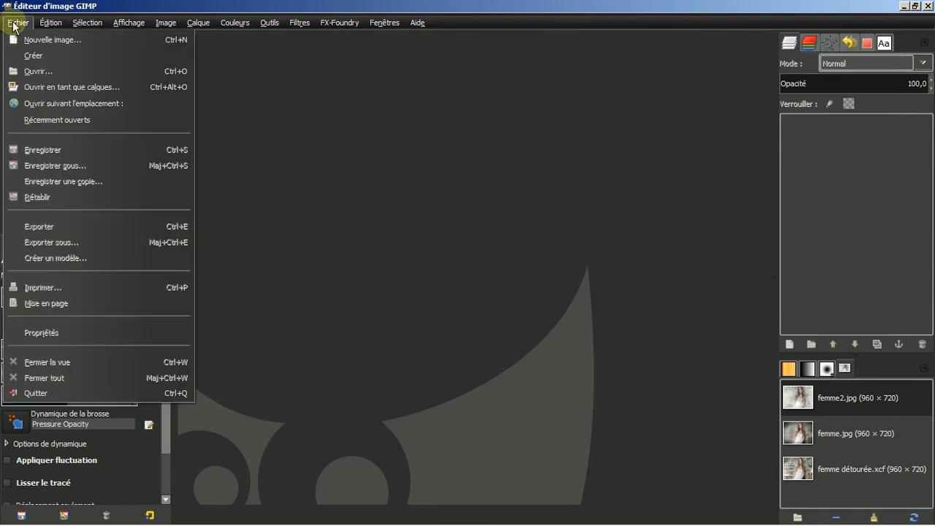
left_click(36, 41)
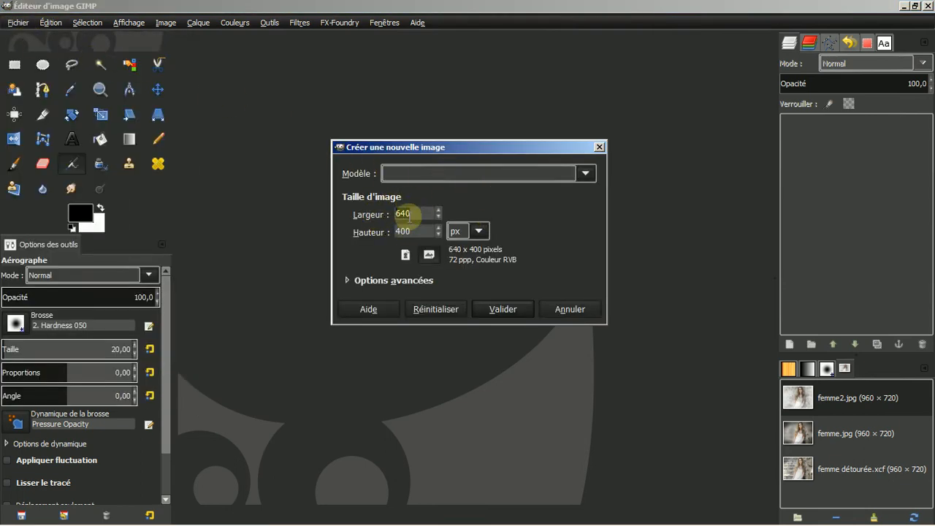
left_click(502, 309)
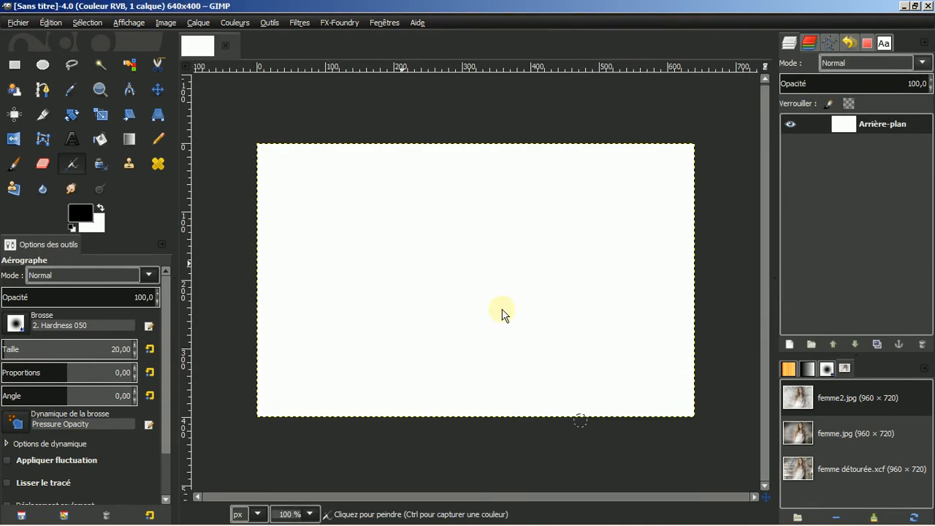
Render a Plasma cloud (seed 0, turbulence 1.0) onto the canvas
left_click(296, 23)
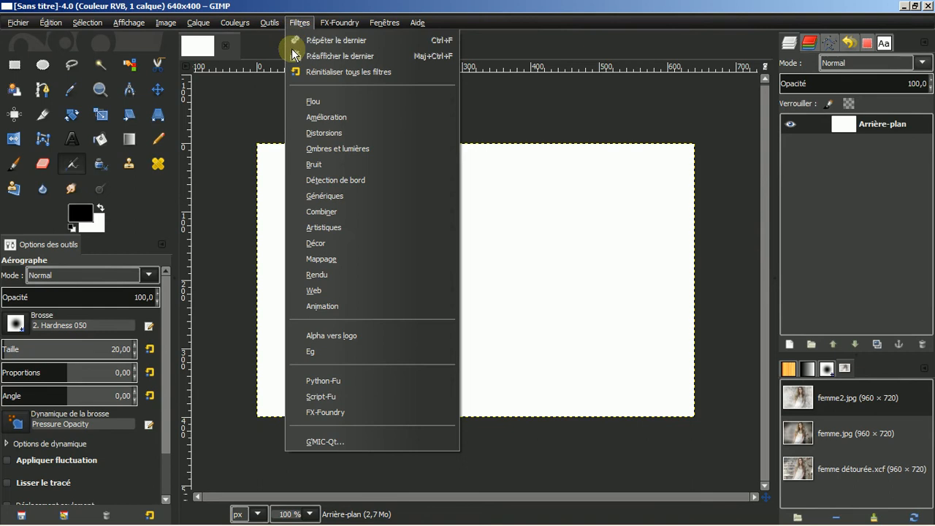
mouse_move(317, 276)
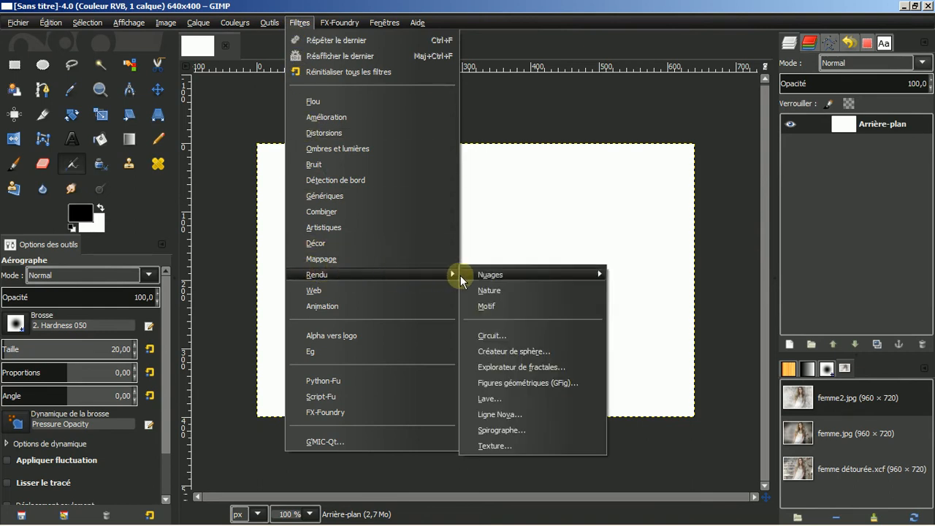
mouse_move(485, 273)
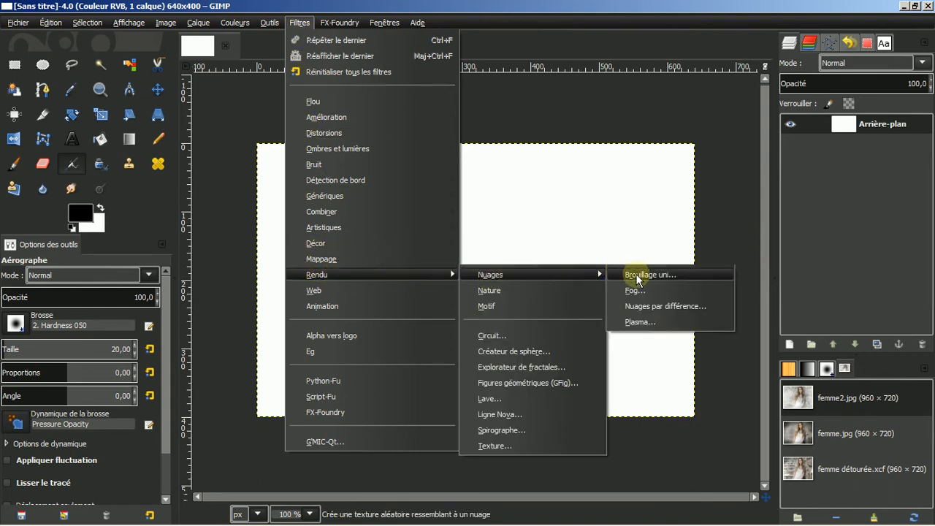
left_click(636, 323)
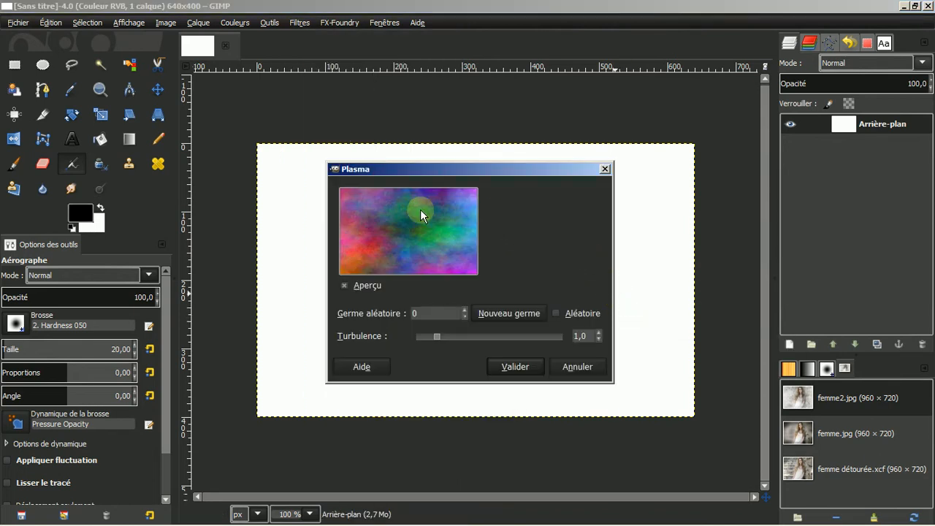
left_click(515, 368)
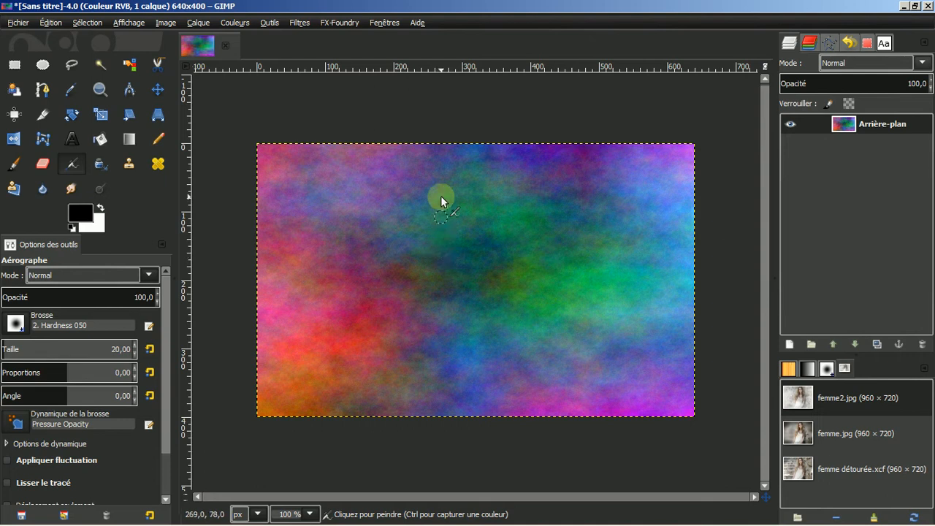
Apply a midtone Colour Balance of red 1 and green -66 to the plasma
left_click(235, 22)
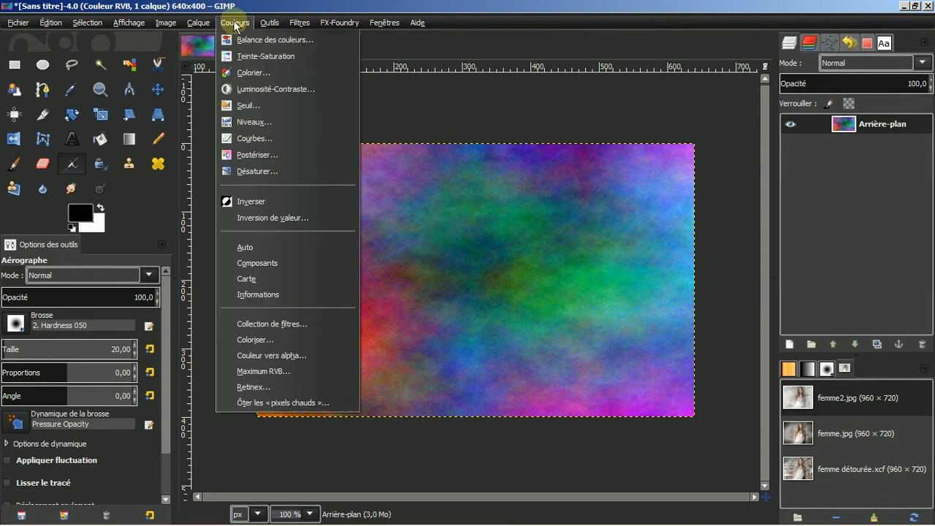
left_click(247, 40)
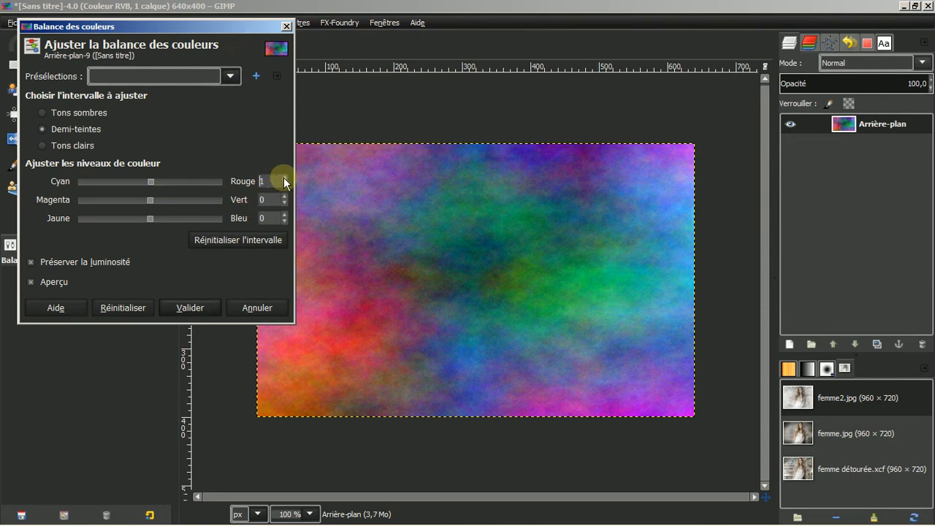
left_click(284, 178)
left_click(286, 202)
left_click(285, 204)
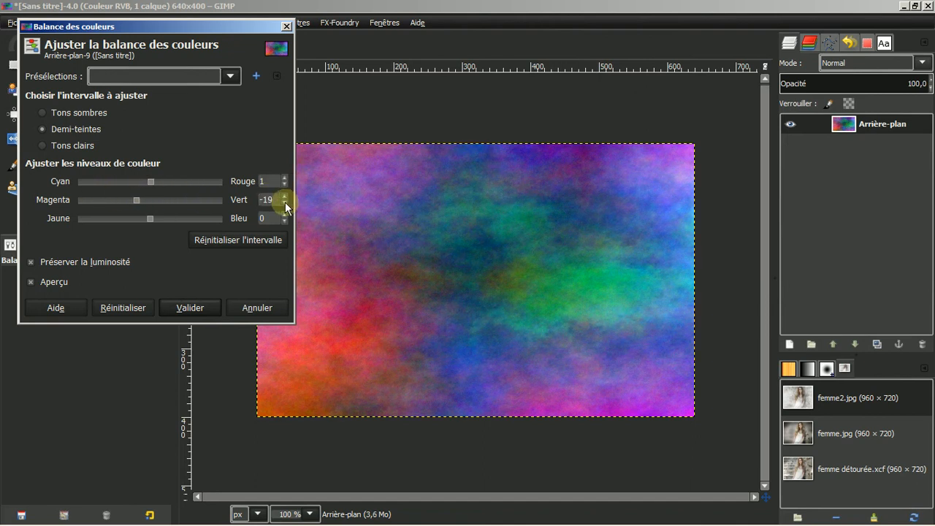
left_click(285, 203)
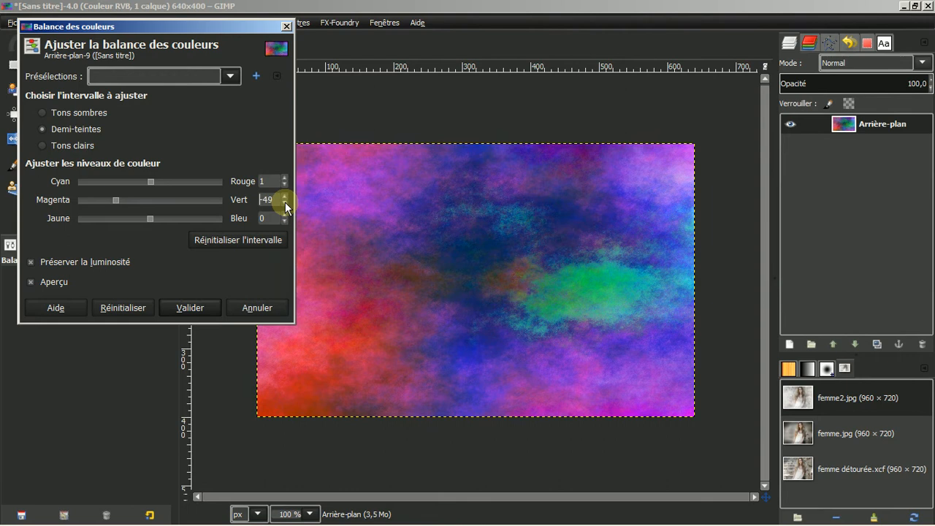
left_click(285, 203)
left_click(285, 202)
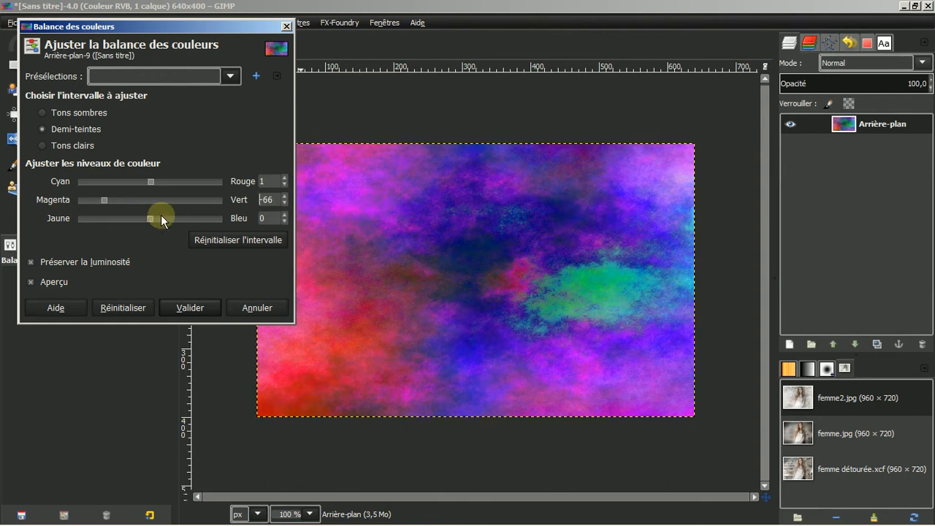
left_click(196, 300)
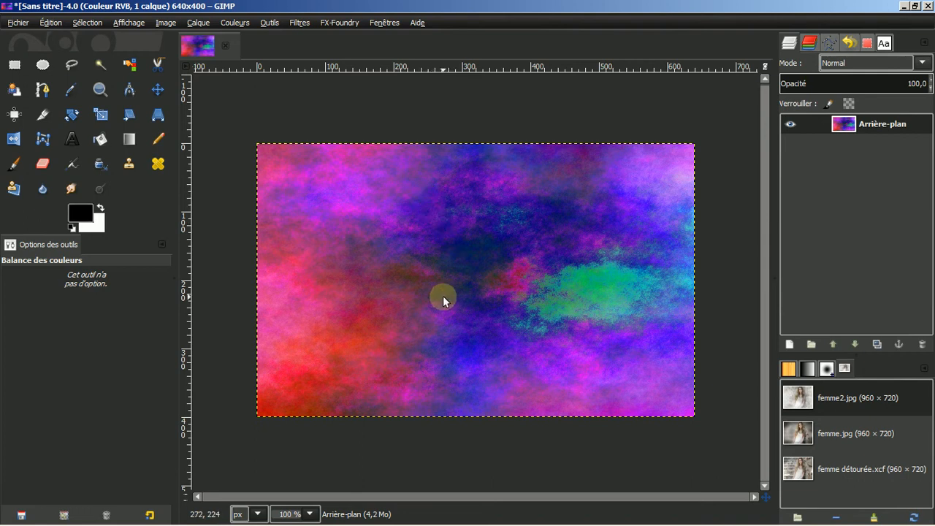
left_click(71, 66)
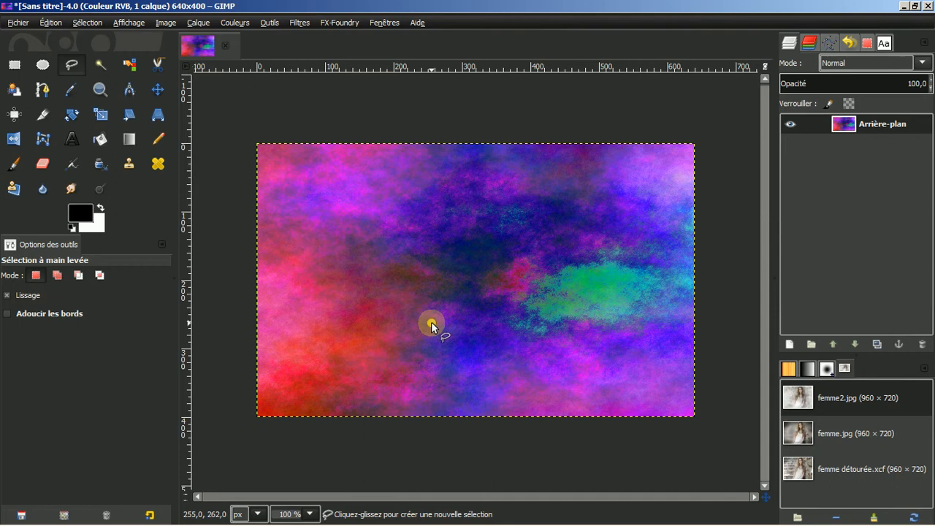
Lasso a closed freehand outline around the dark blue upper-middle patch, replacing a first attempt
mouse_move(431, 322)
left_mouse_down()
mouse_move(397, 332)
mouse_move(397, 359)
mouse_move(431, 381)
mouse_move(475, 372)
left_mouse_up()
mouse_move(551, 338)
left_mouse_down()
mouse_move(582, 330)
mouse_move(564, 308)
mouse_move(517, 291)
mouse_move(466, 296)
mouse_move(431, 326)
left_mouse_up()
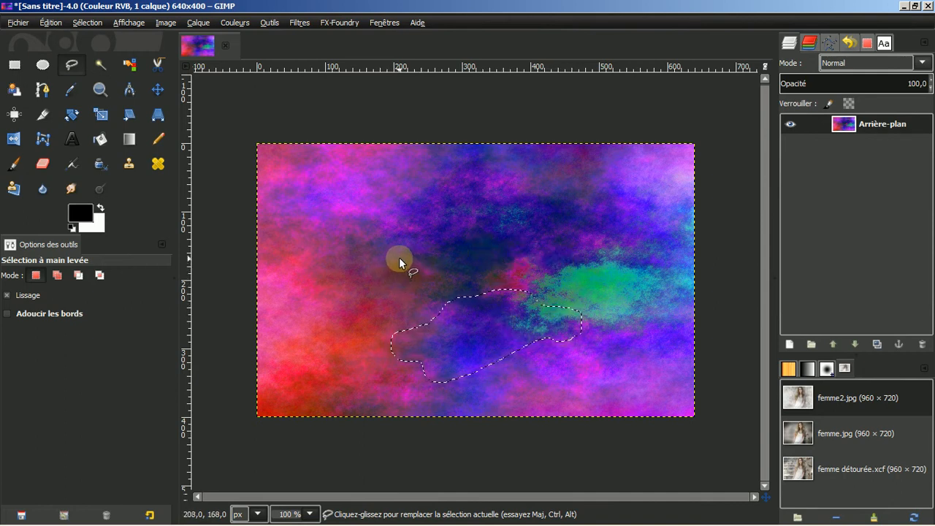
mouse_move(399, 257)
left_mouse_down()
mouse_move(433, 275)
mouse_move(487, 278)
mouse_move(518, 268)
mouse_move(585, 206)
mouse_move(542, 184)
mouse_move(486, 186)
mouse_move(470, 175)
mouse_move(427, 176)
mouse_move(382, 191)
left_mouse_up()
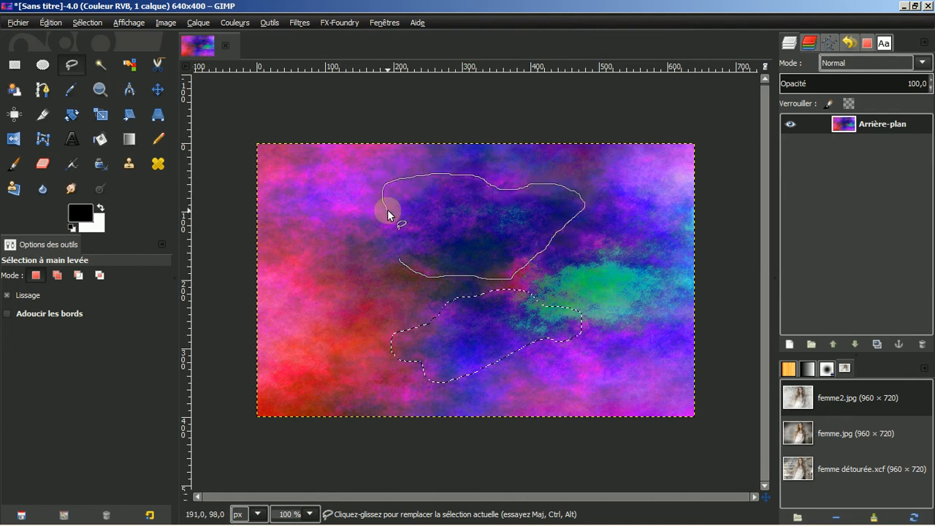
mouse_move(380, 228)
left_mouse_down()
mouse_move(356, 237)
mouse_move(373, 263)
mouse_move(399, 265)
left_mouse_up()
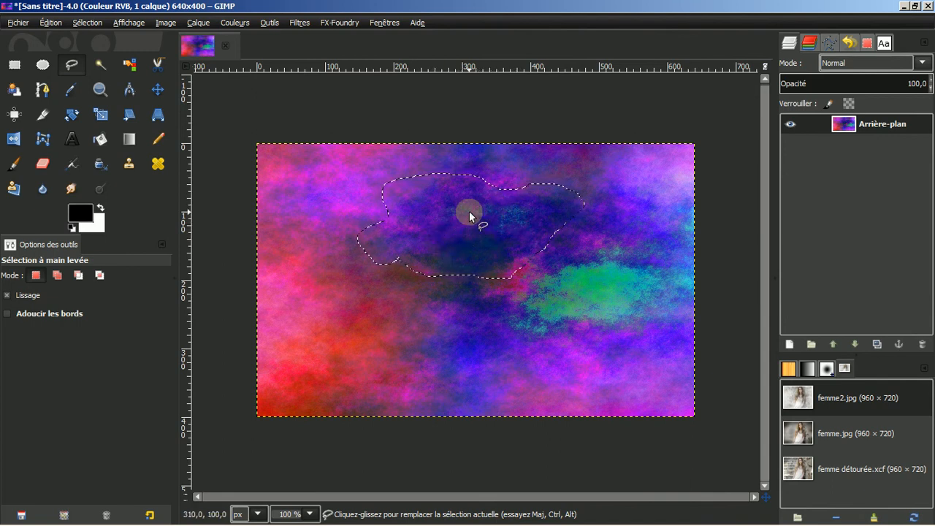
Invert the blob selection, clear everything outside it to white, then select none
left_click(87, 24)
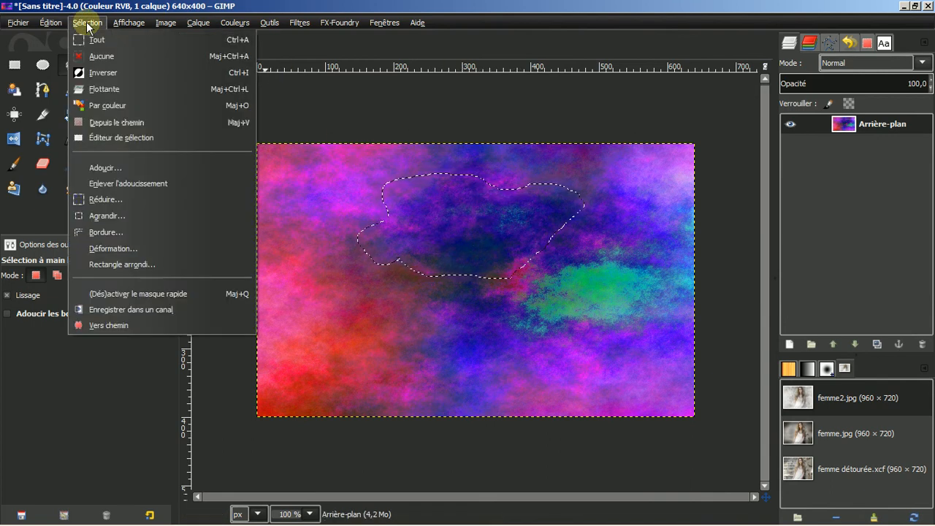
left_click(97, 74)
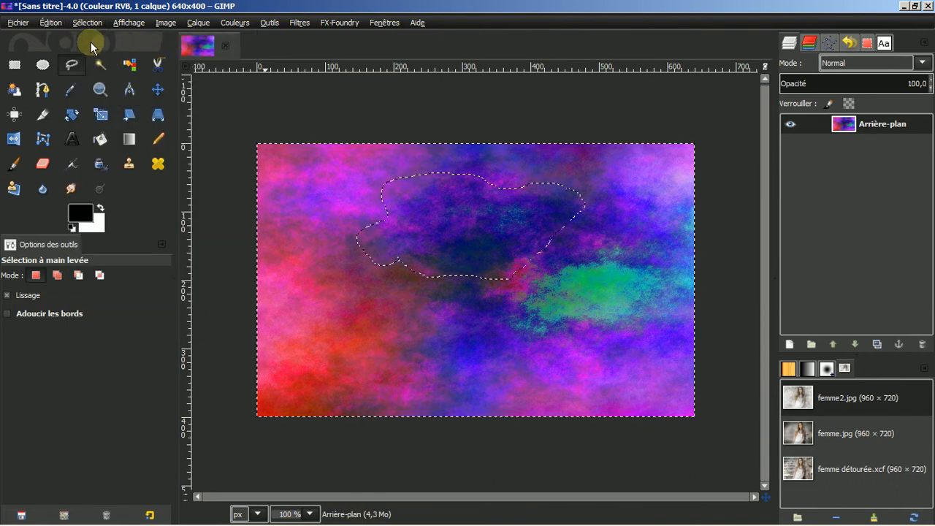
left_click(56, 26)
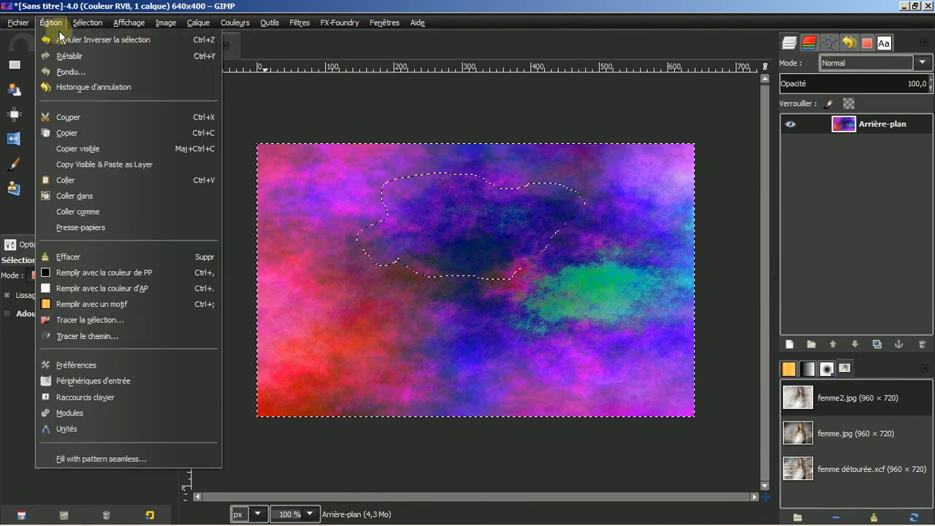
left_click(73, 255)
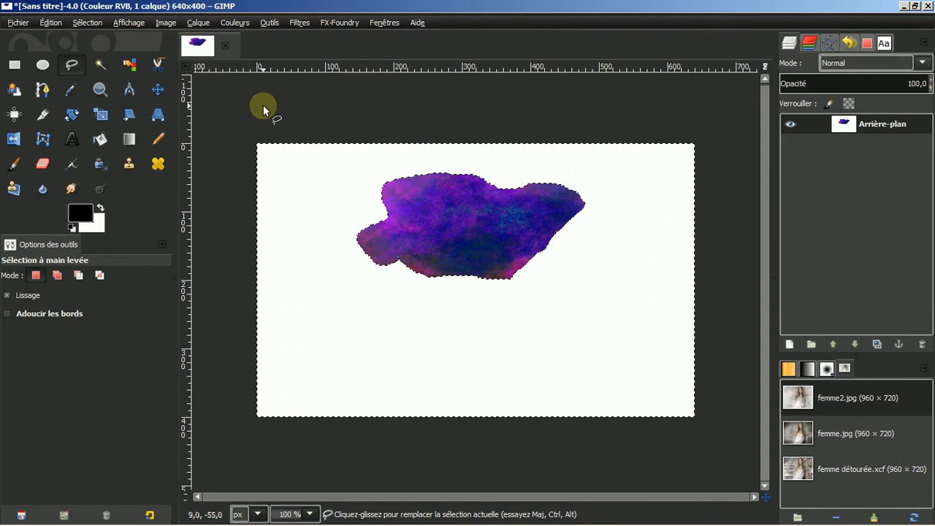
left_click(87, 23)
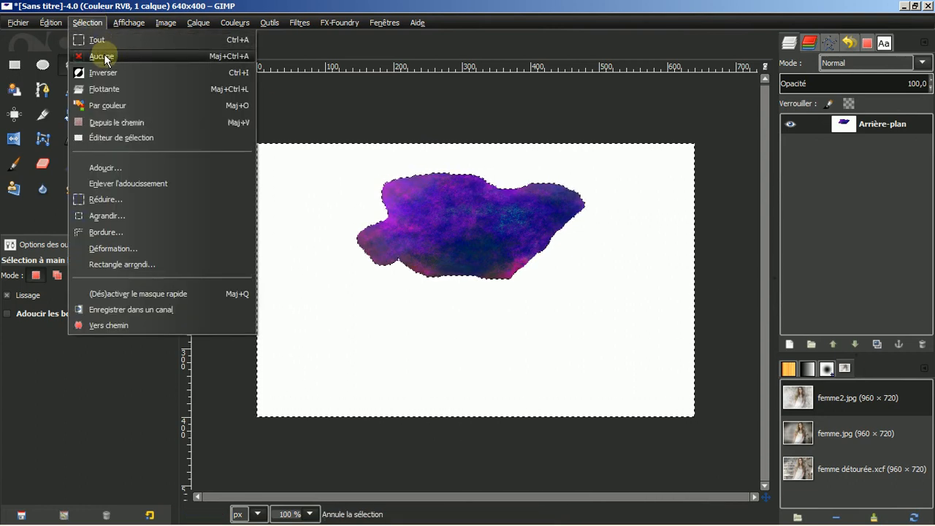
left_click(104, 56)
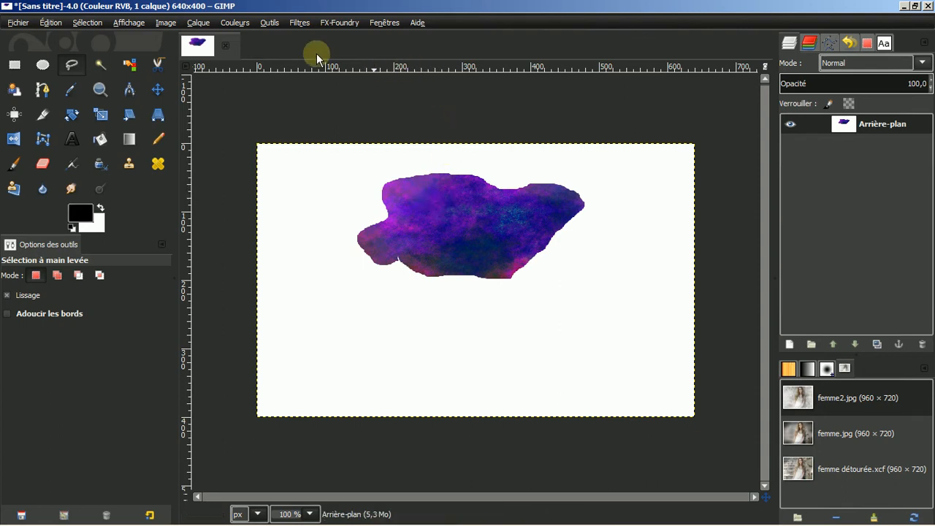
Convert the image mode to Grayscale
left_click(166, 23)
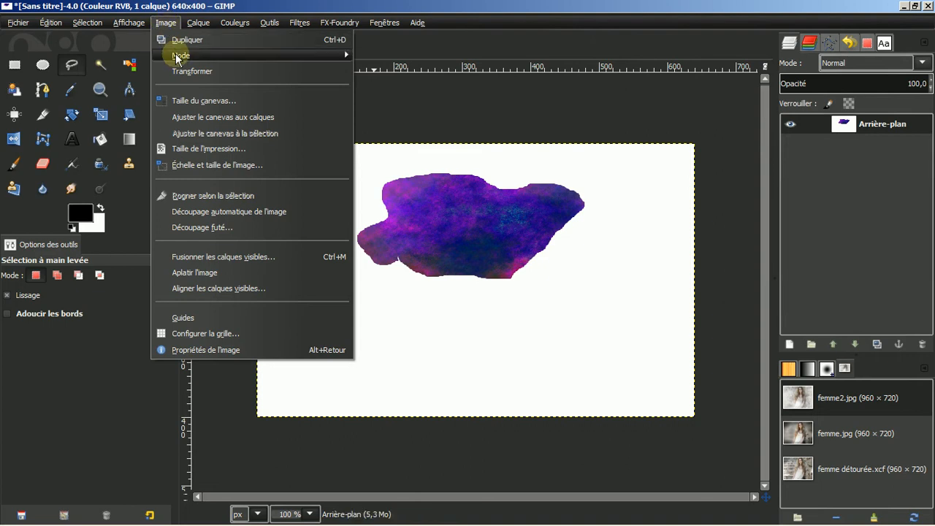
mouse_move(176, 59)
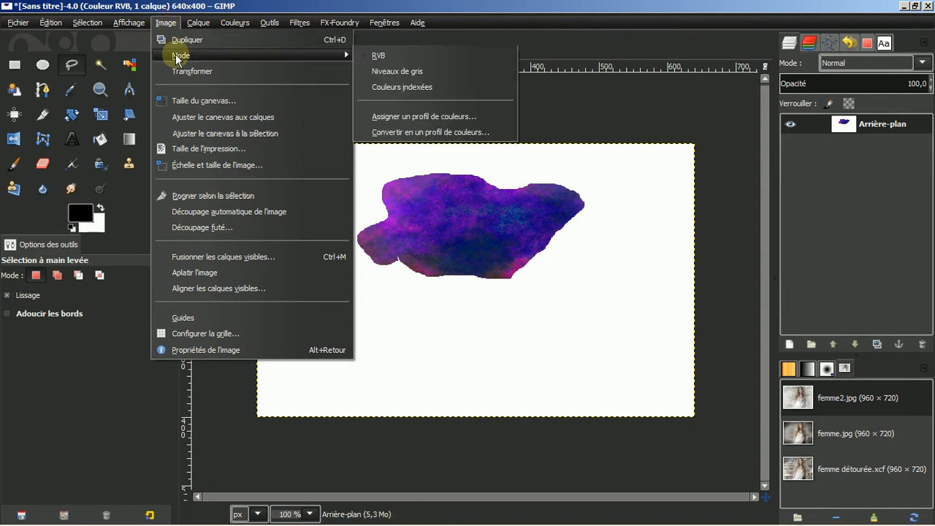
left_click(396, 73)
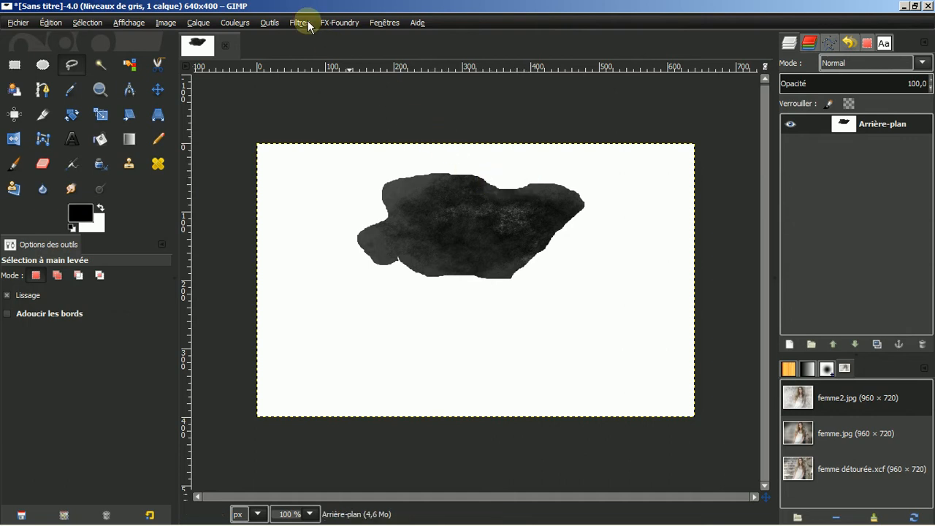
Apply Brightness-Contrast with brightness 106 and contrast 98
left_click(236, 24)
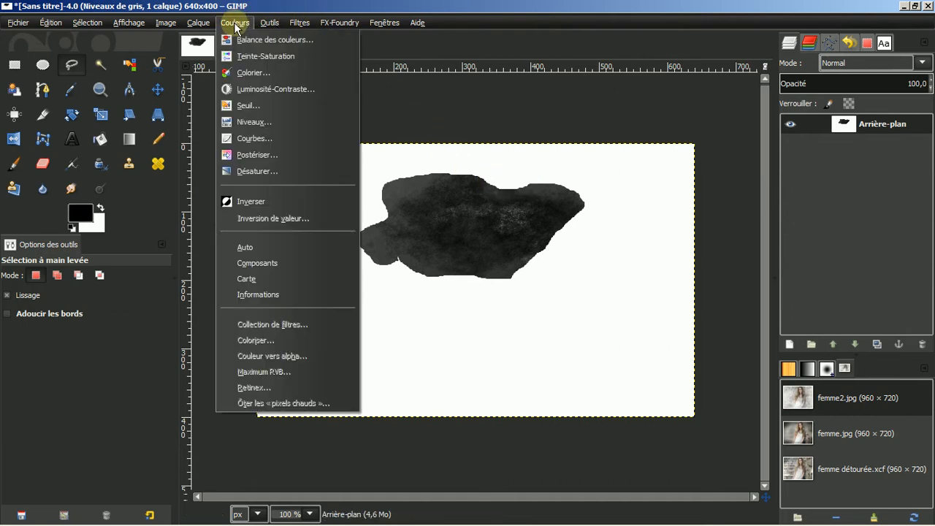
left_click(257, 89)
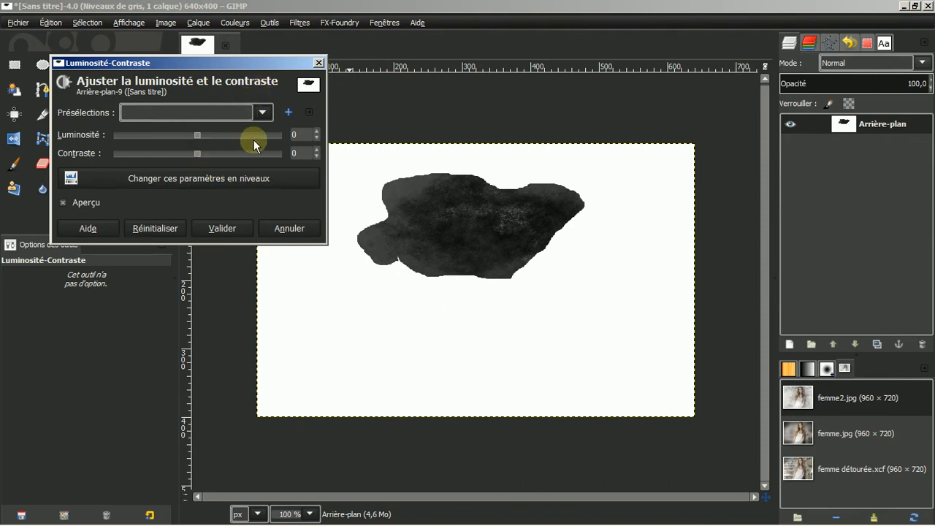
left_click(317, 133)
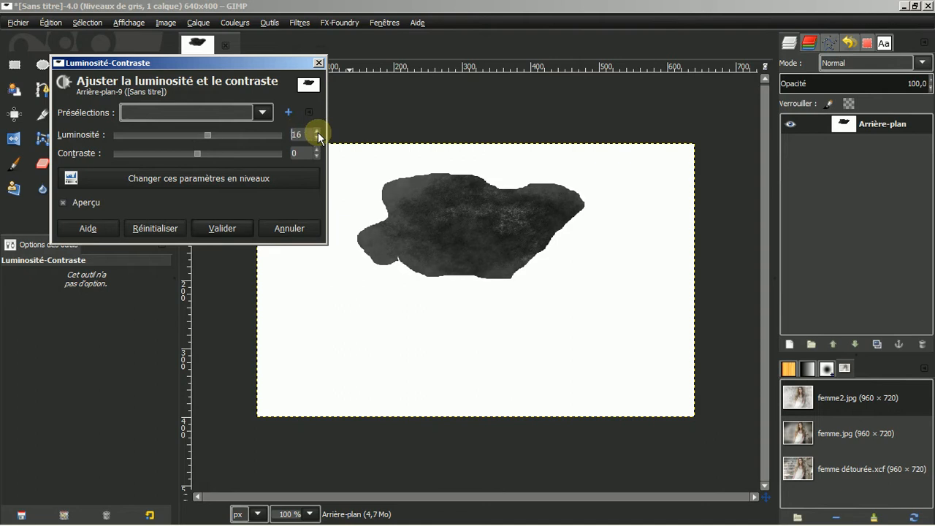
left_click(317, 133)
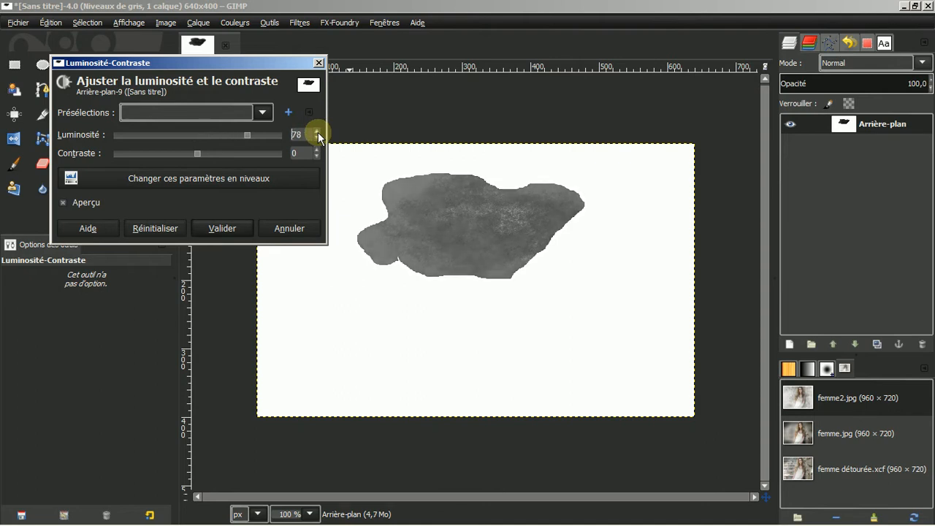
left_click(317, 133)
left_click(317, 132)
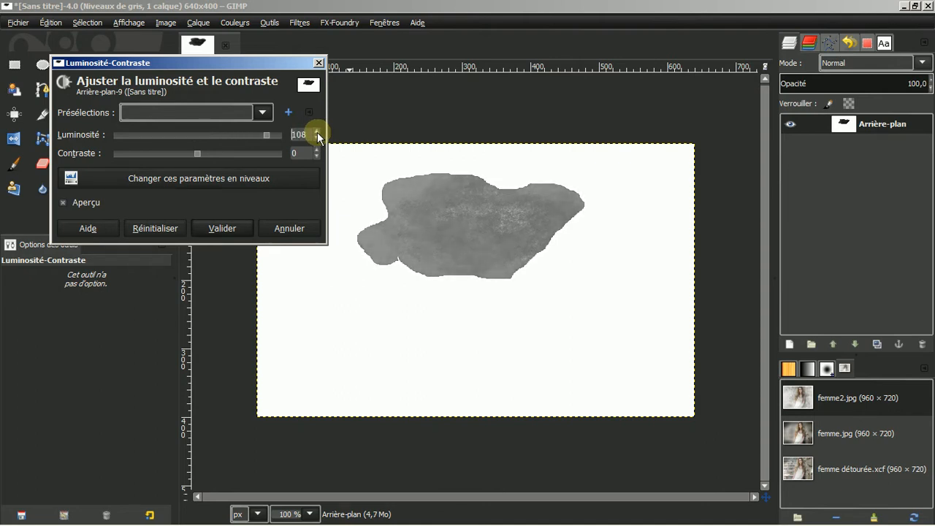
left_click(316, 138)
left_click(317, 138)
left_click(316, 149)
left_click(316, 149)
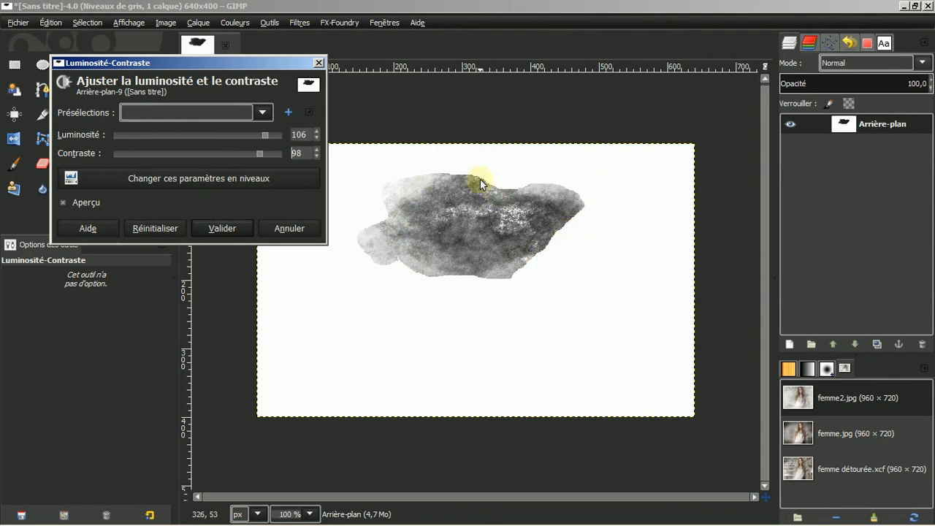
left_click(222, 228)
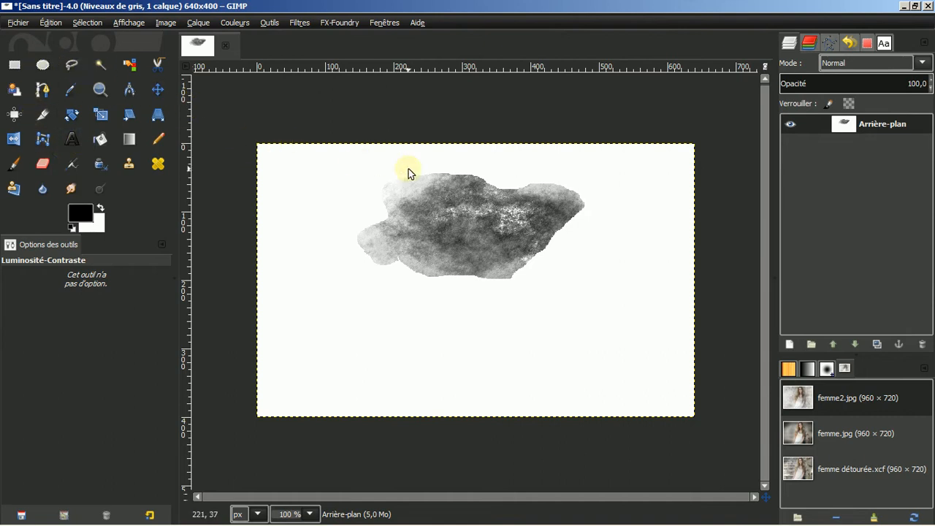
Crop the canvas to a 369×187 rectangle snugly framing the grey blob
left_click(43, 114)
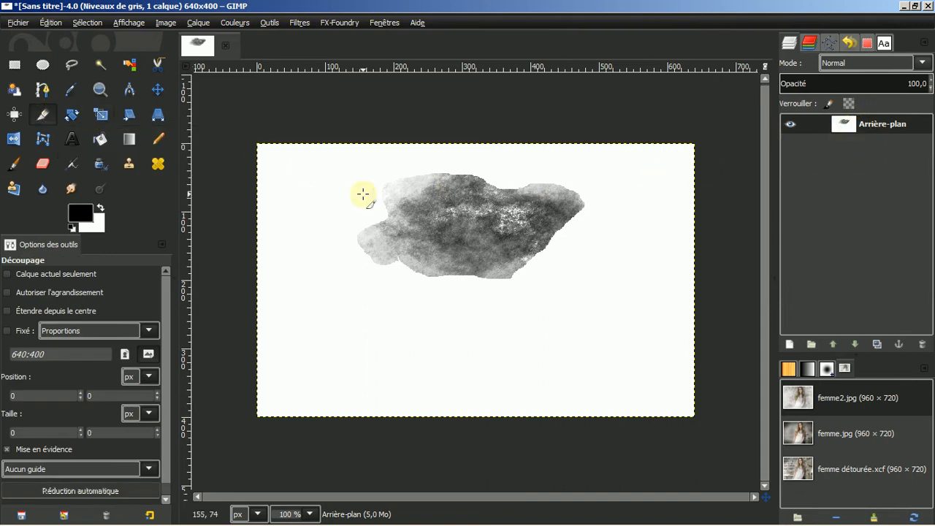
left_click_drag(333, 168, 594, 292)
left_click_drag(481, 190, 477, 185)
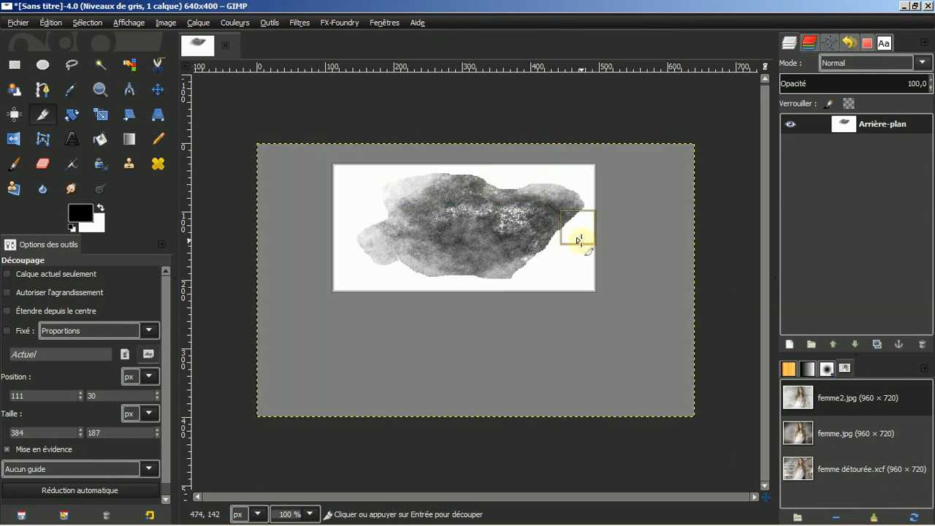
left_click_drag(348, 225, 360, 226)
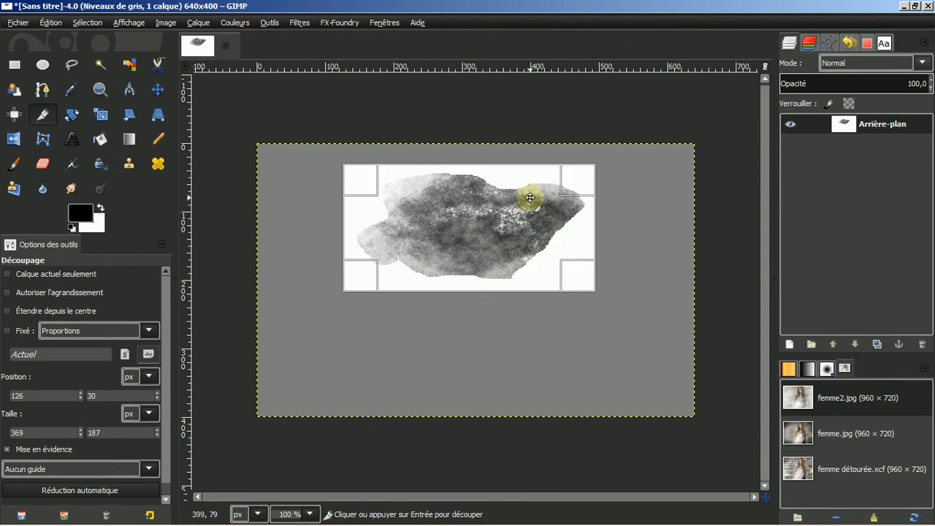
left_click(472, 228)
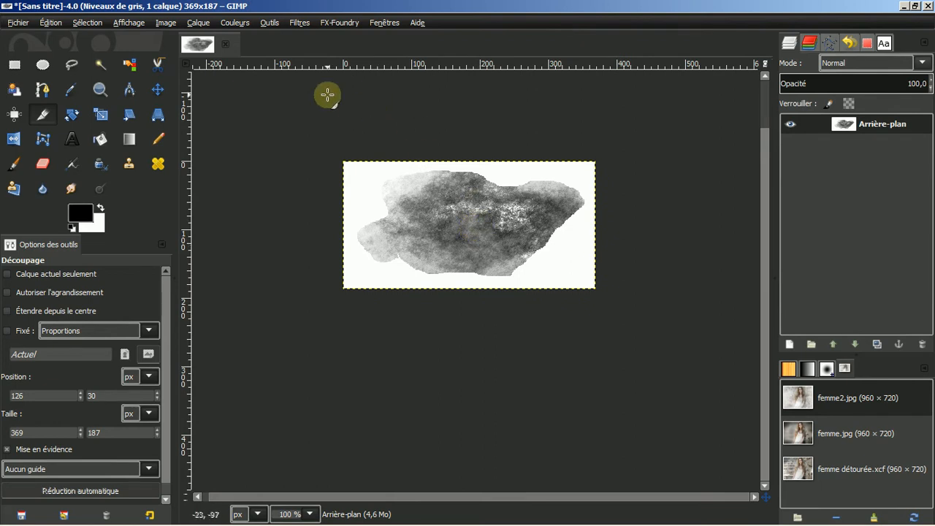
Open Export As and navigate to the home folder's .gimp-2.8/brushes directory
left_click(14, 24)
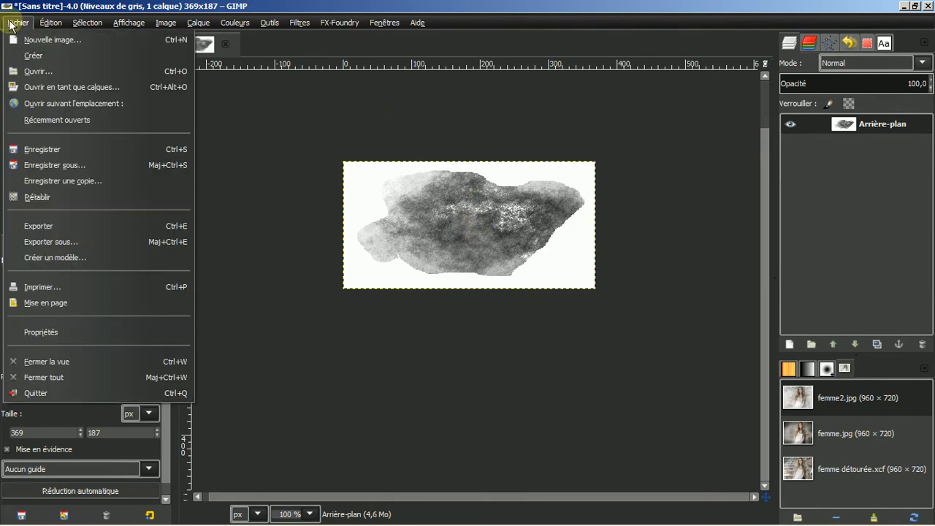
left_click(39, 240)
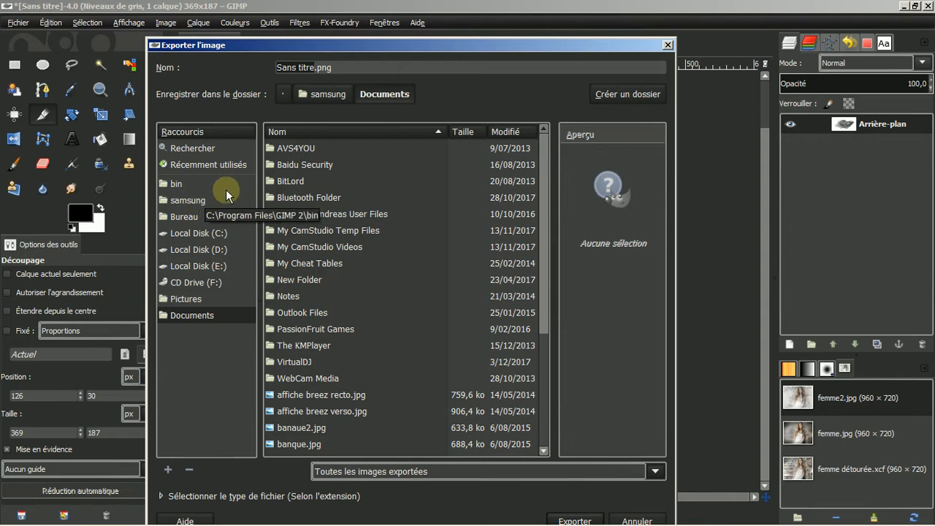
left_click(182, 199)
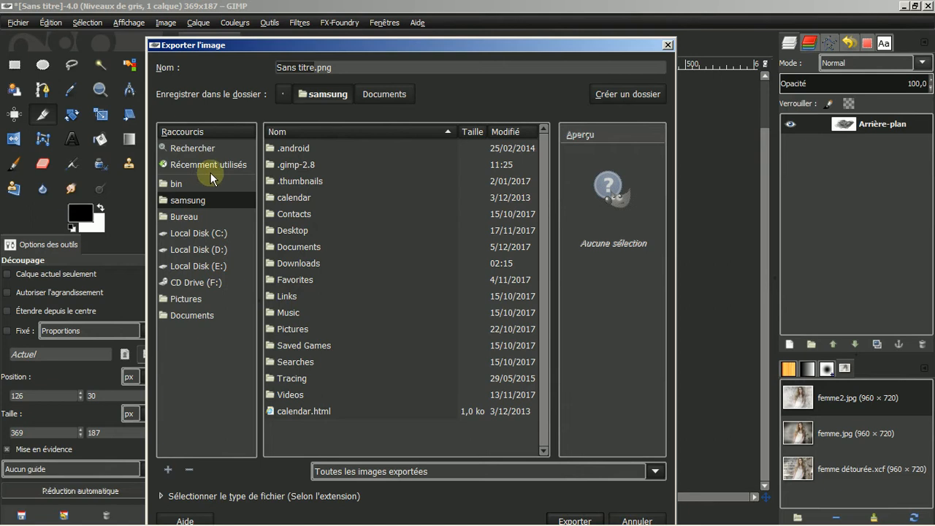
double_click(308, 165)
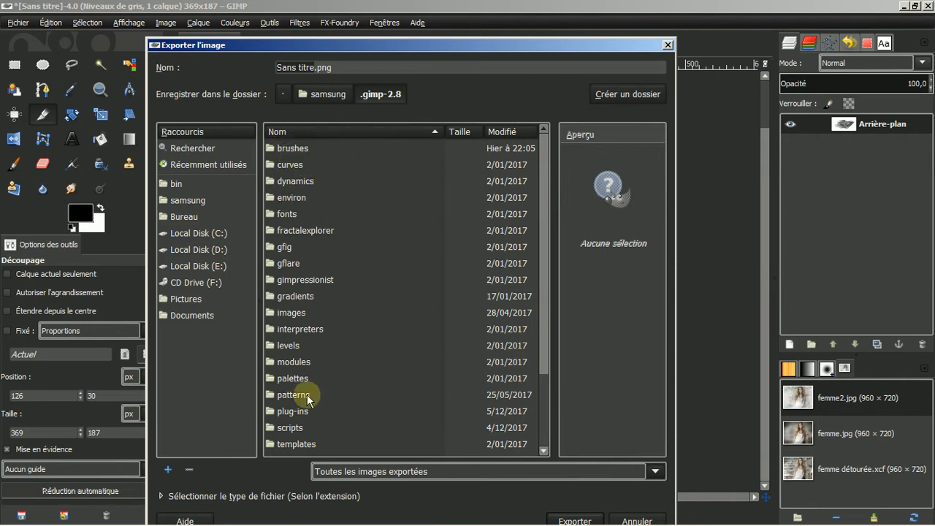
double_click(290, 149)
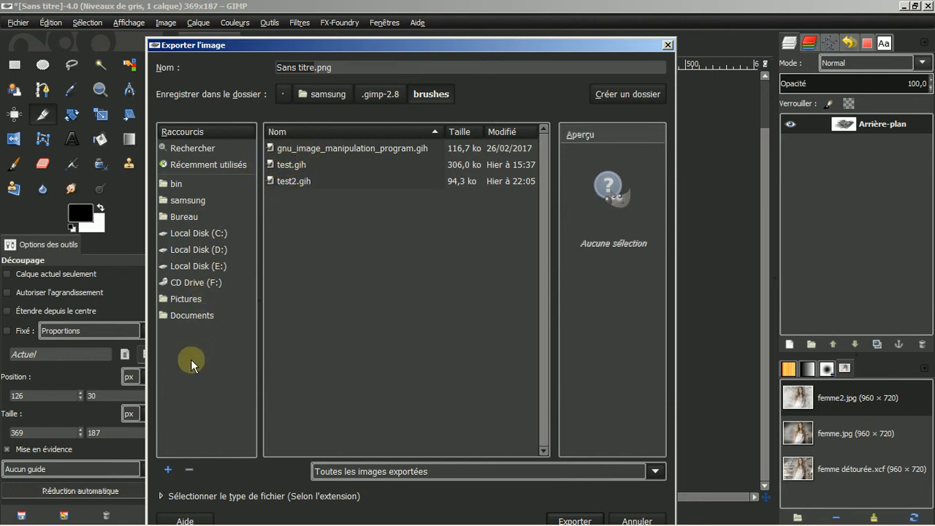
Choose the animated GIMP brush (.gih) format, start the export, then cancel both dialogs
left_click(162, 496)
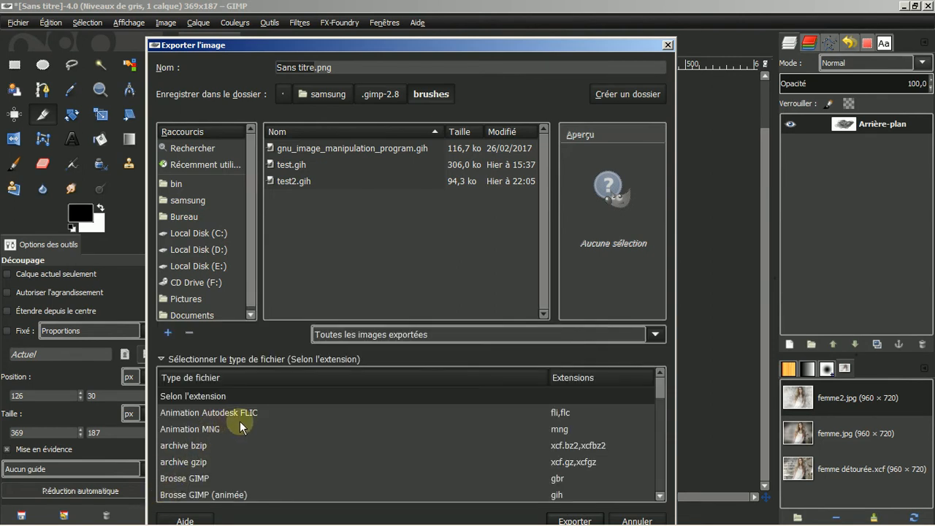
left_click(217, 497)
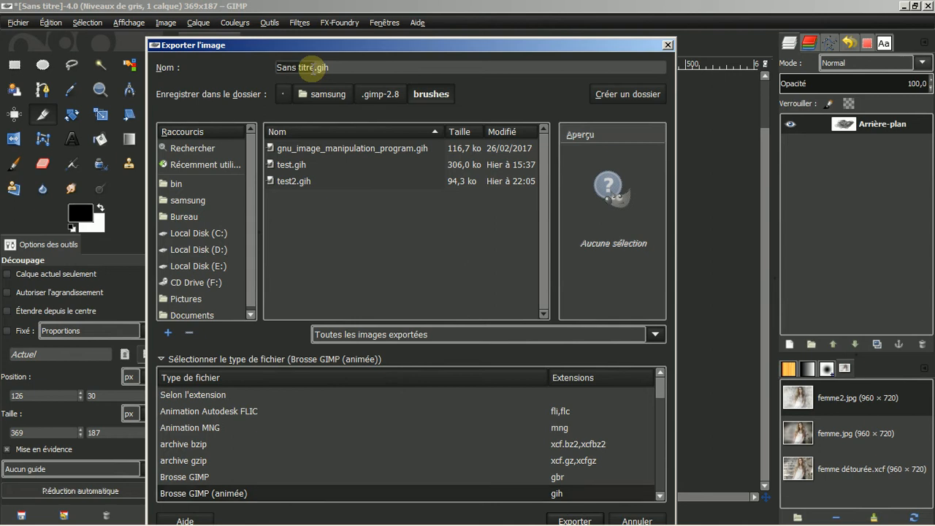
left_click_drag(313, 69, 227, 63)
left_click(343, 69)
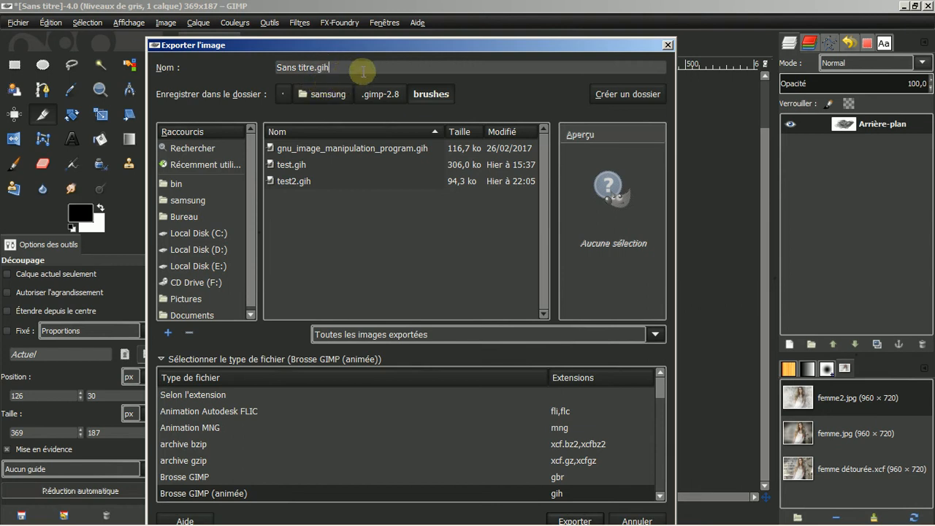
left_click(578, 520)
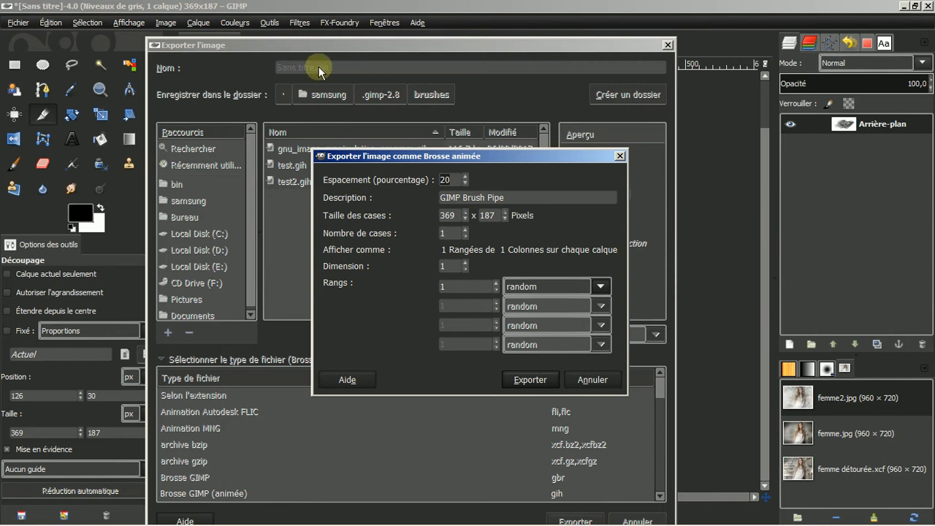
left_click(600, 379)
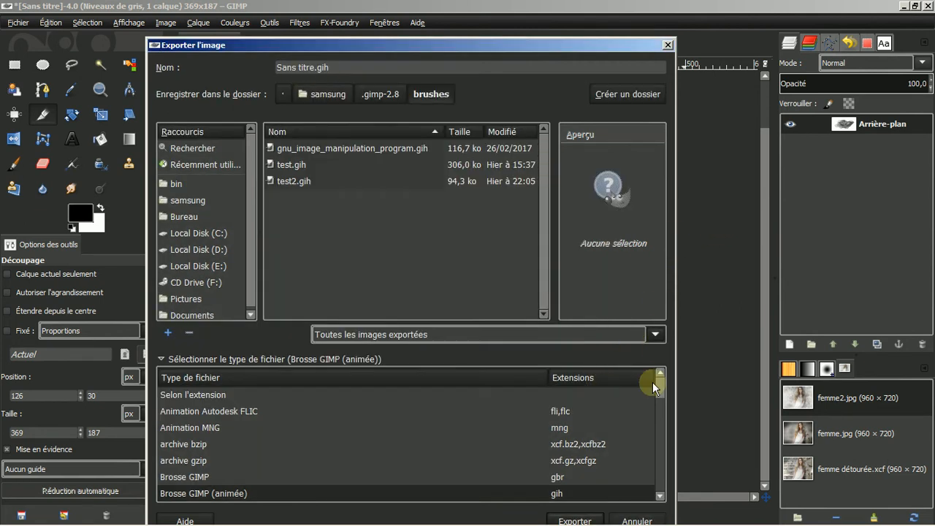
left_click(646, 519)
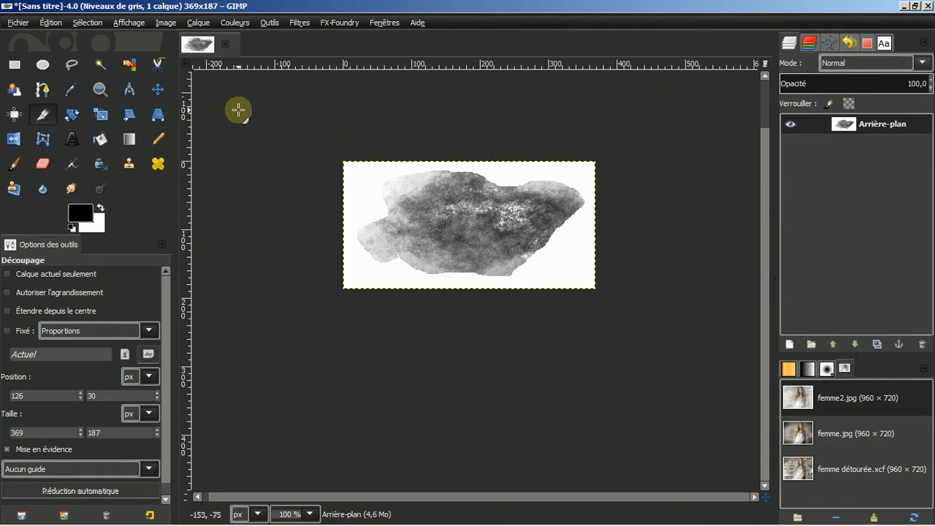
Discard the untitled cloud image unsaved, glance at the brush picker and femme2.jpg, then close them
left_click(226, 44)
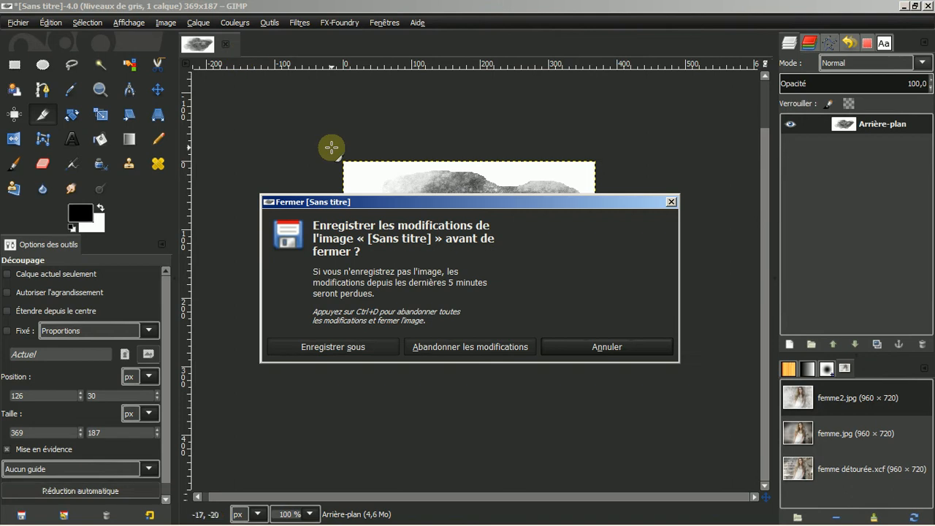
left_click(467, 346)
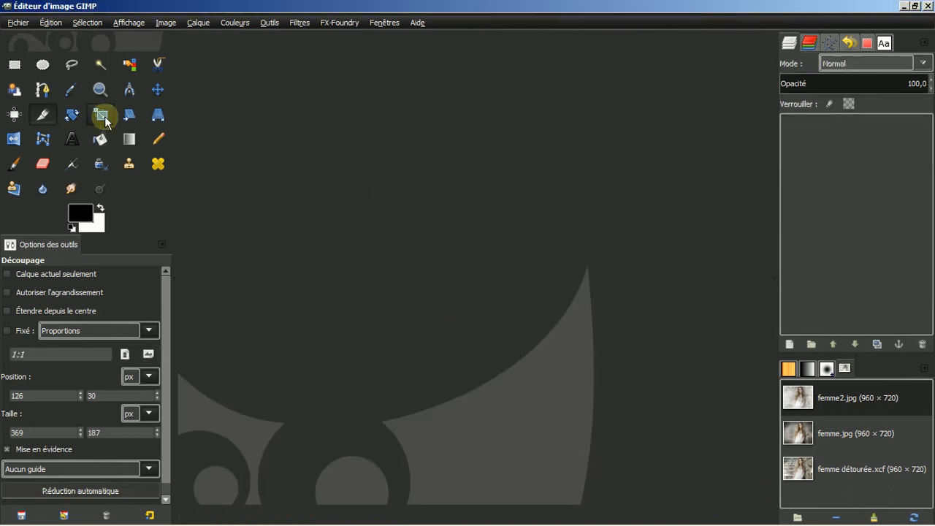
left_click(16, 164)
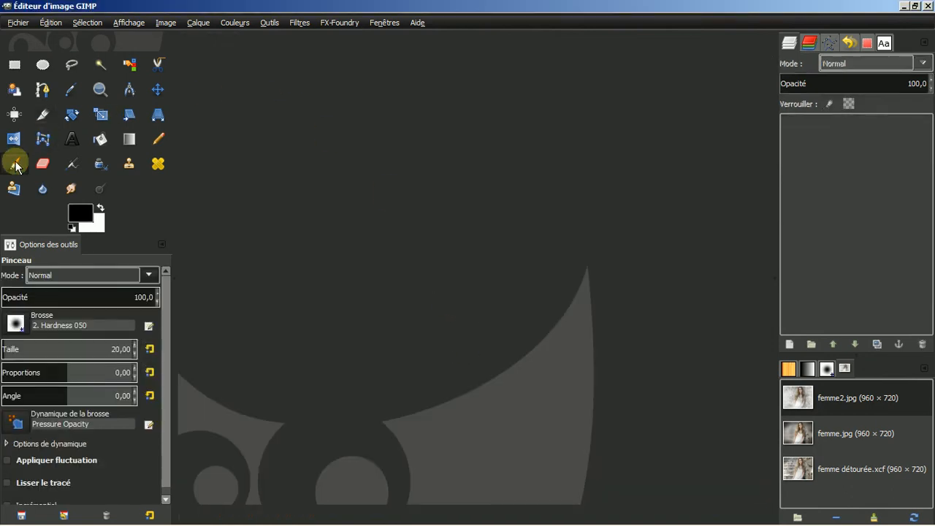
left_click(15, 322)
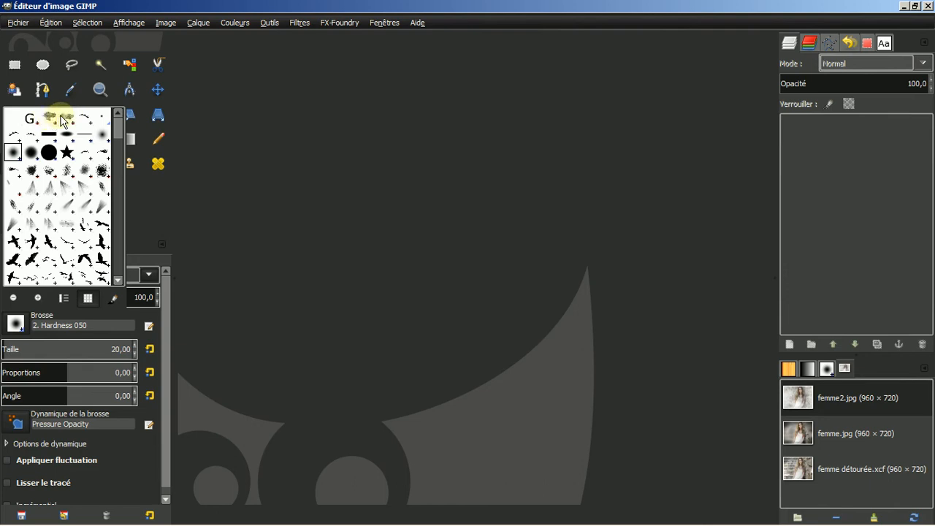
left_click(261, 183)
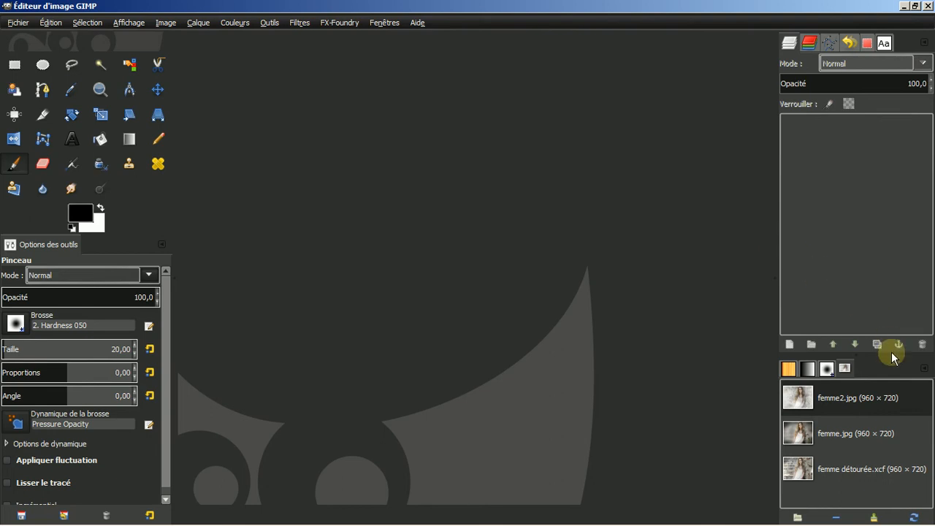
double_click(852, 399)
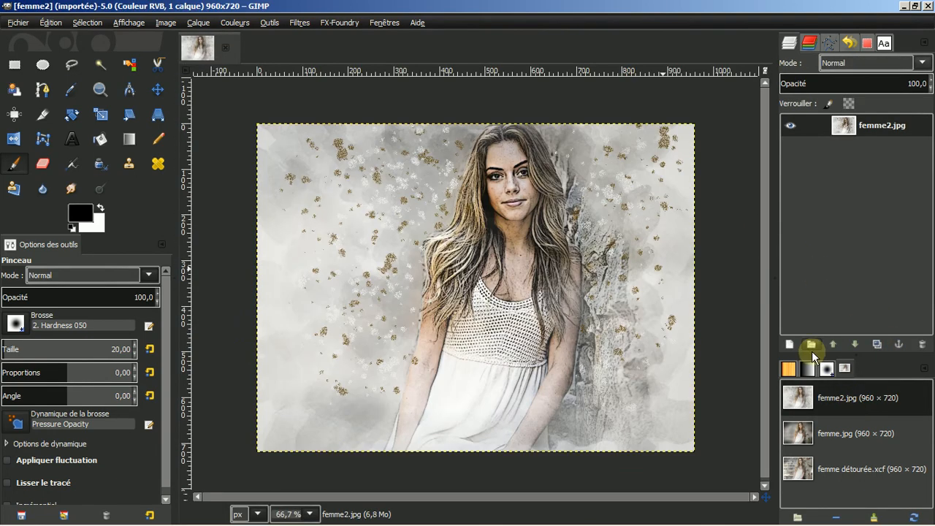
left_click(228, 50)
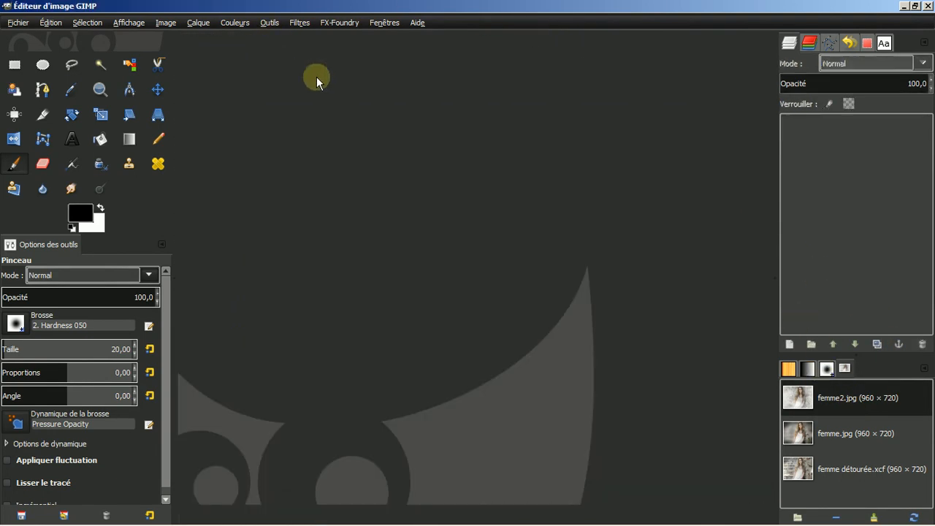
Open femme détourée.xcf and convert its saved 'Sans nom' path into a selection
left_click(835, 471)
double_click(834, 471)
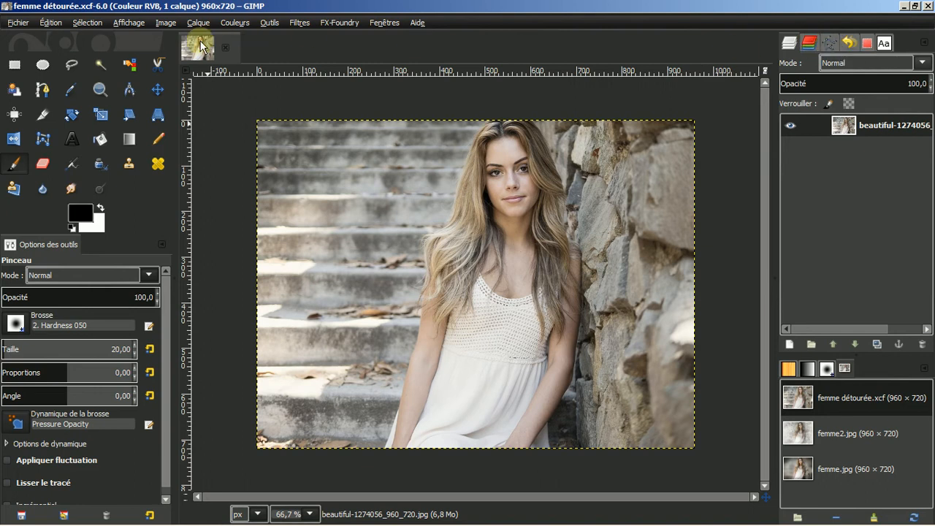
left_click(829, 44)
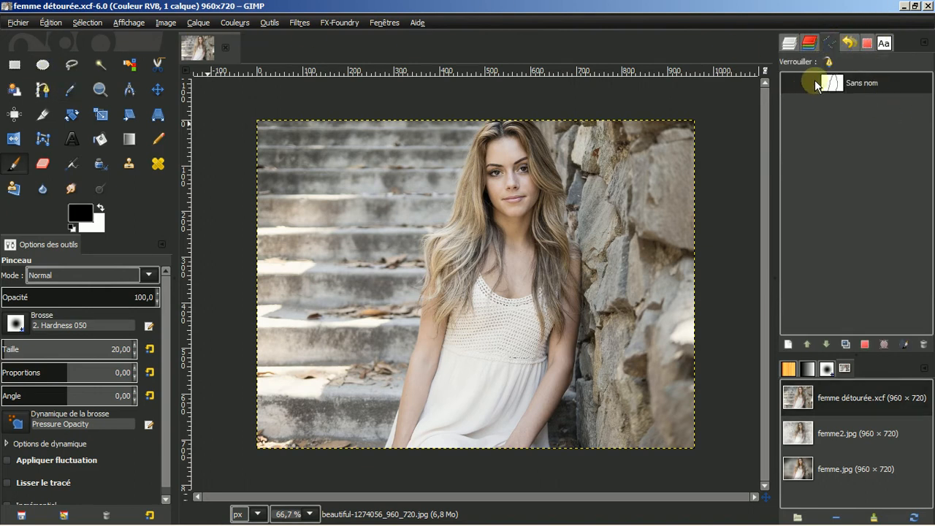
left_click(865, 343)
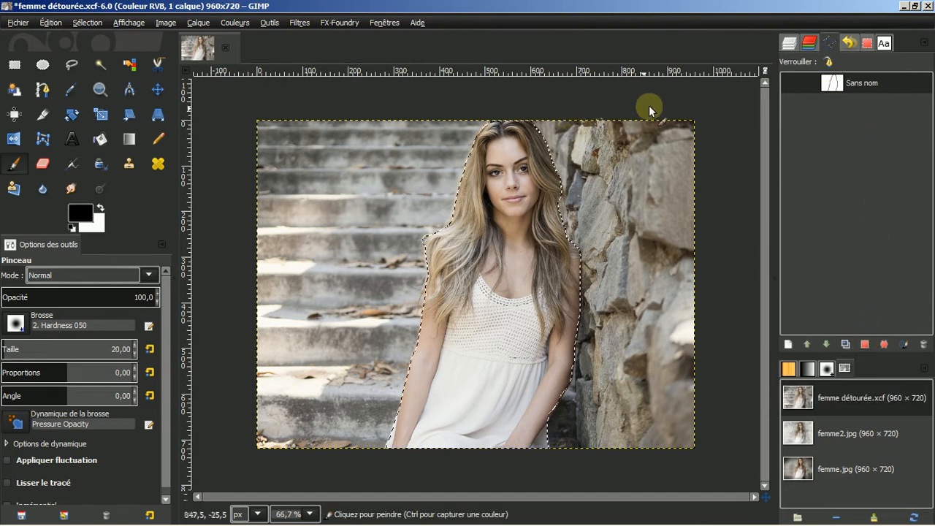
Add an alpha channel to the photo layer
left_click(791, 48)
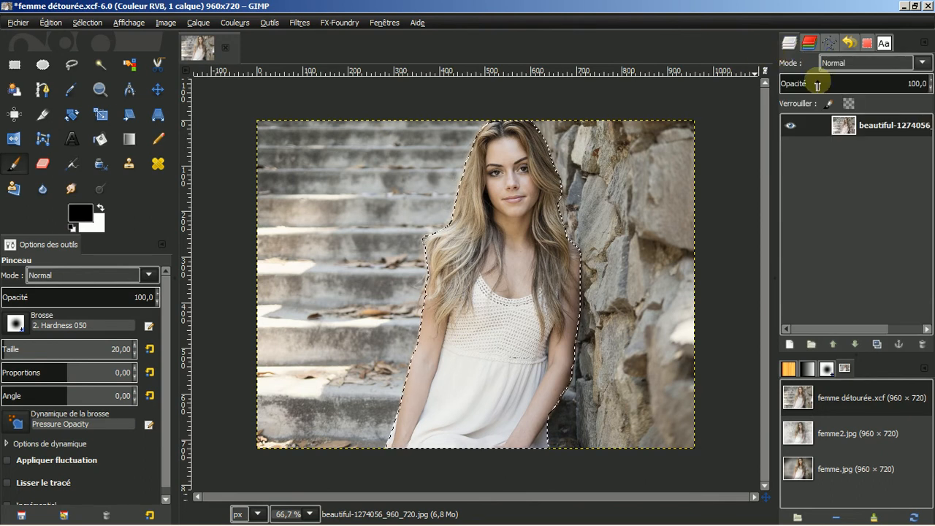
right_click(872, 124)
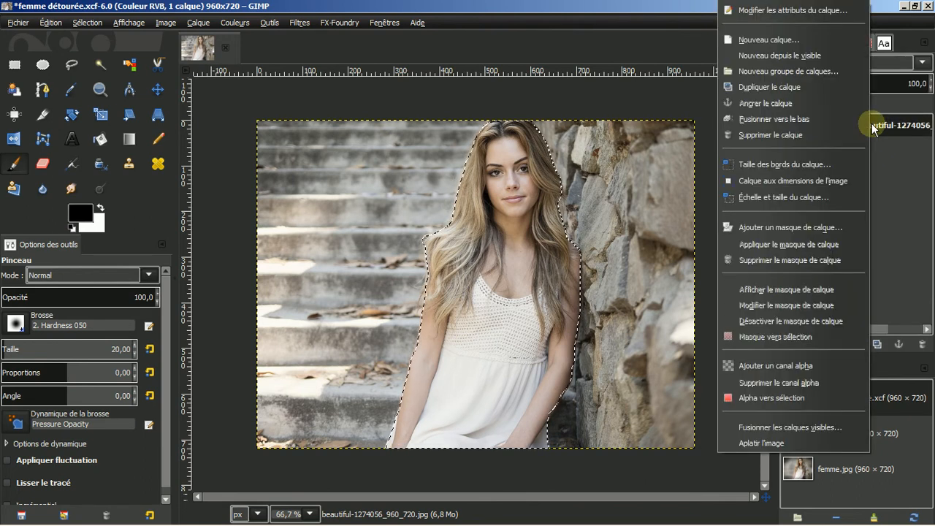
left_click(807, 367)
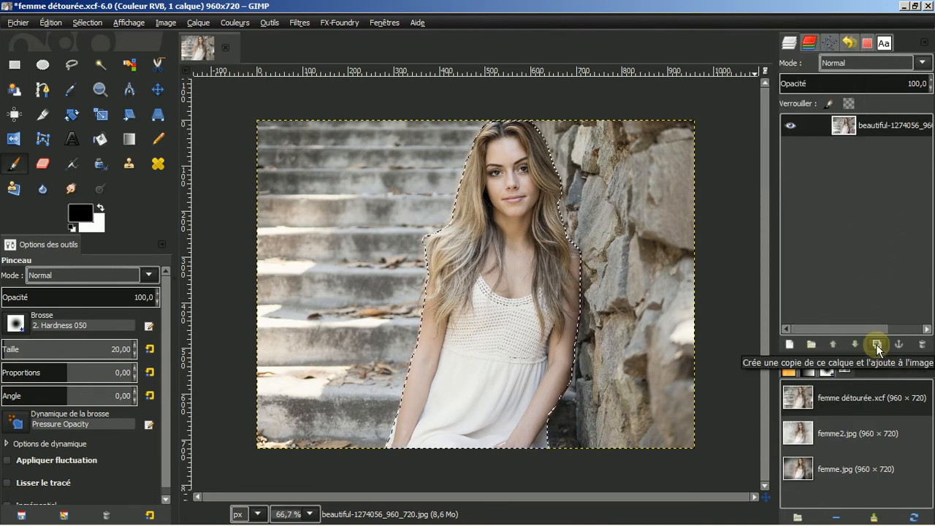
Duplicate the photo layer three times and hide every layer except the top copy
left_click(876, 345)
left_click(876, 344)
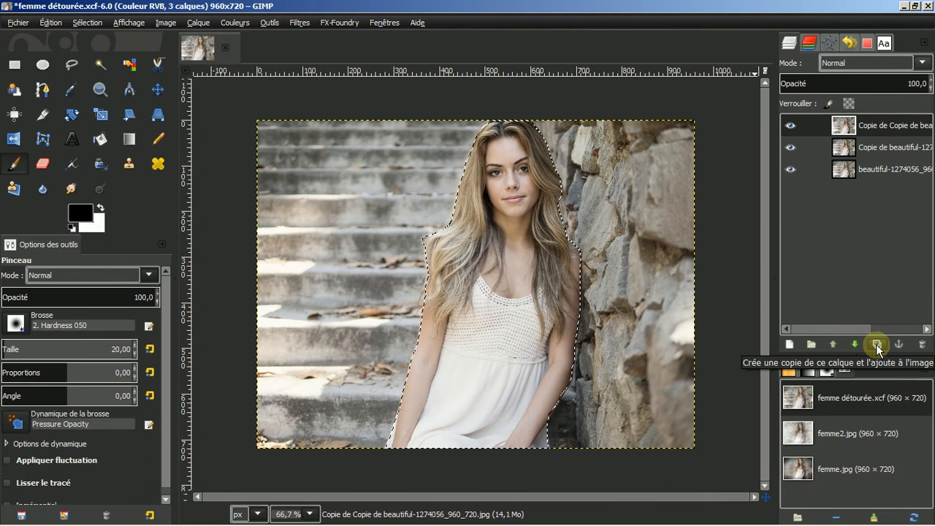
left_click(876, 345)
left_click(789, 148)
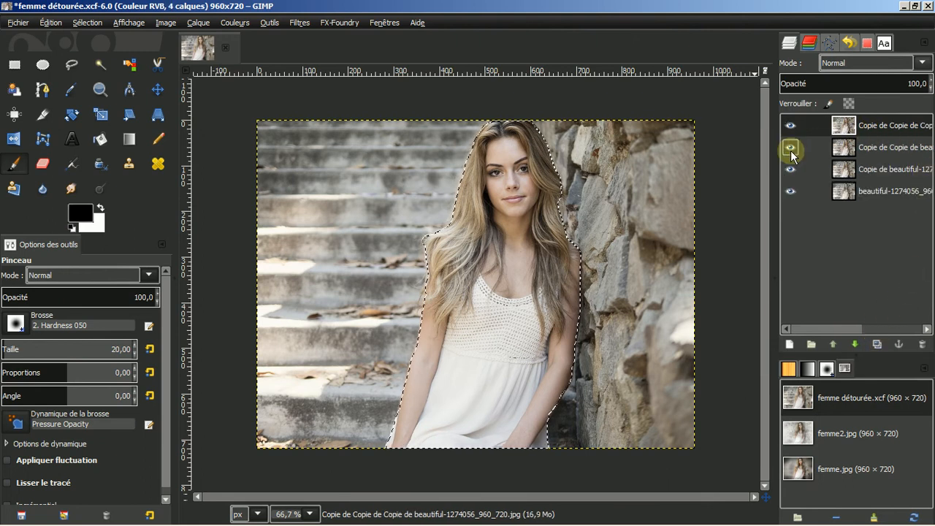
left_click(793, 171)
left_click(792, 189)
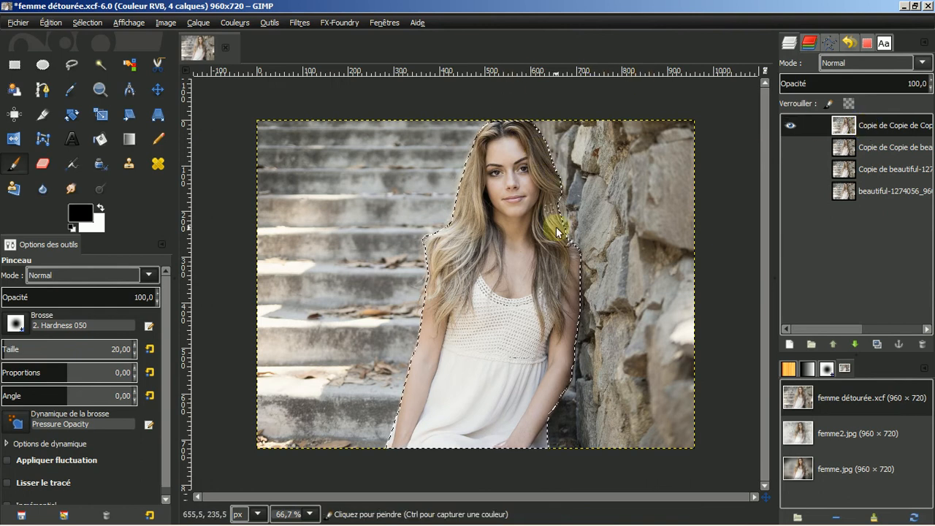
Feather the woman's selection by 5 px
left_click(87, 22)
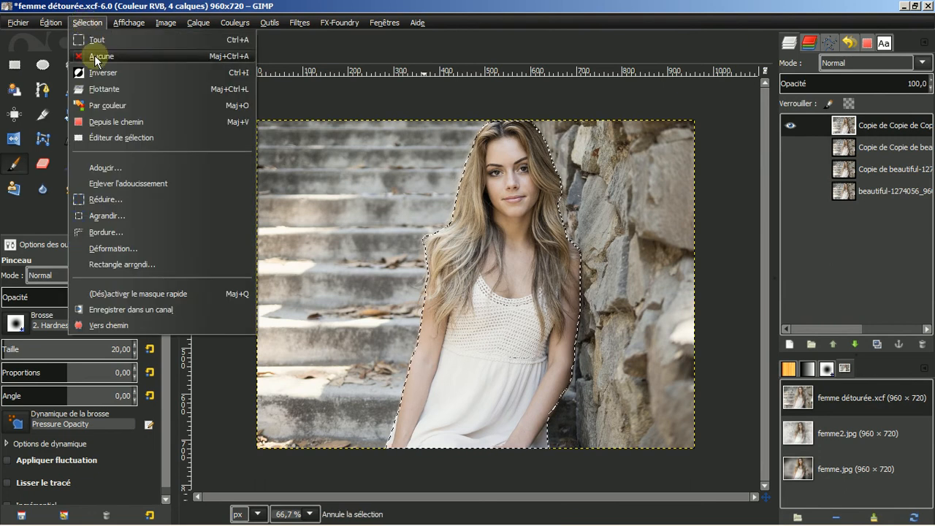
left_click(105, 166)
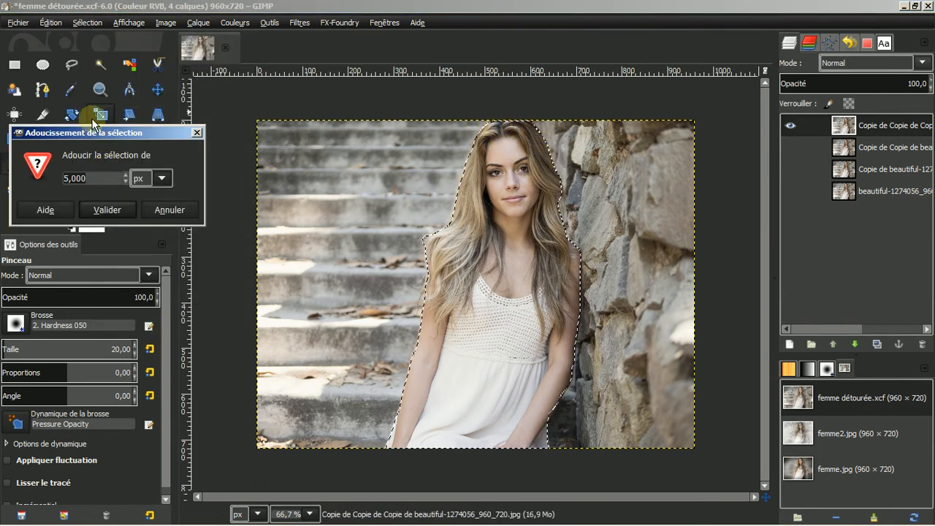
left_click(104, 209)
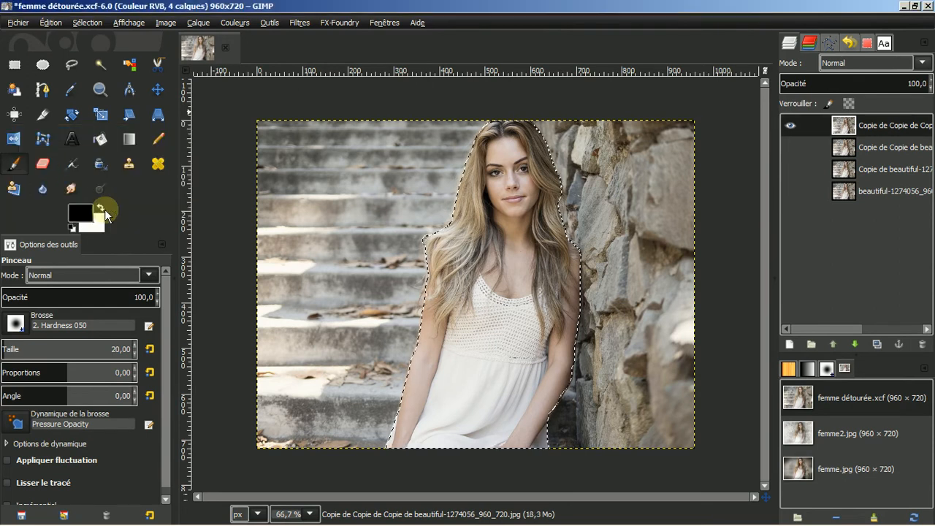
Invert the selection and erase the background around the woman to transparency
left_click(86, 24)
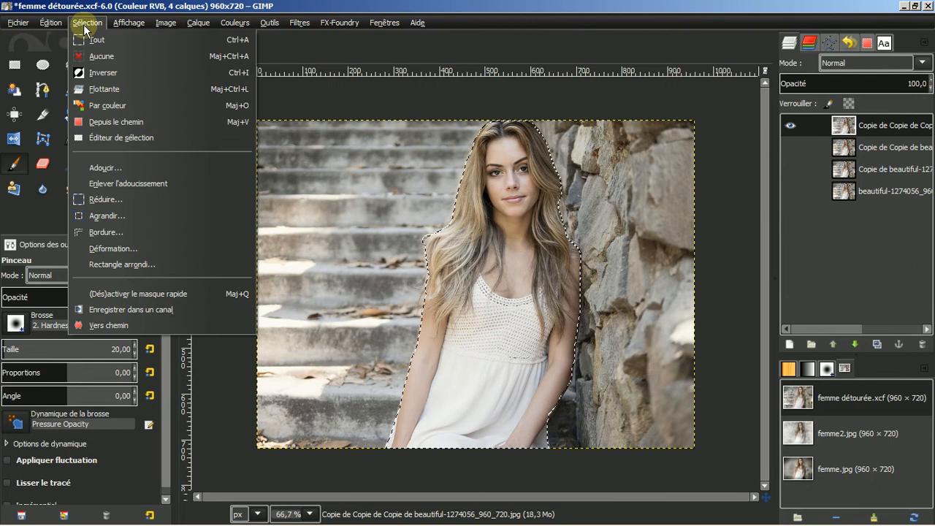
left_click(94, 73)
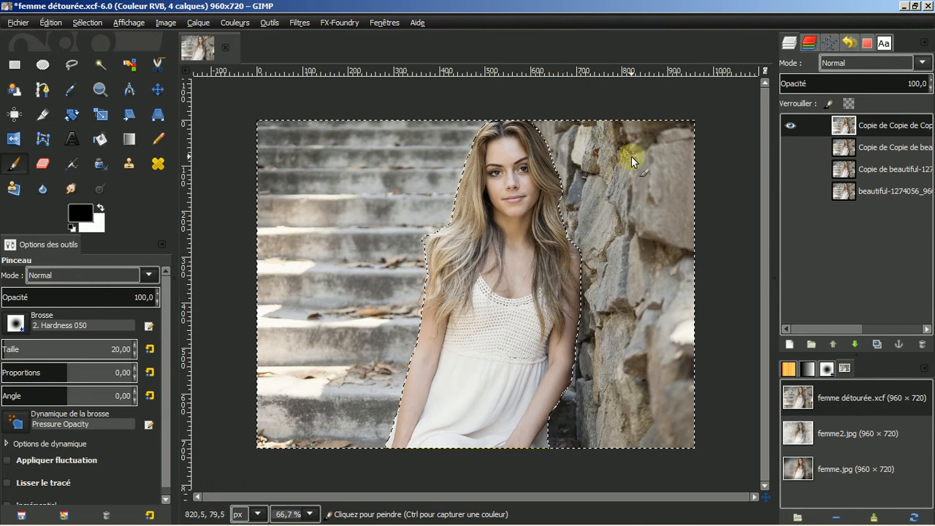
left_click(45, 23)
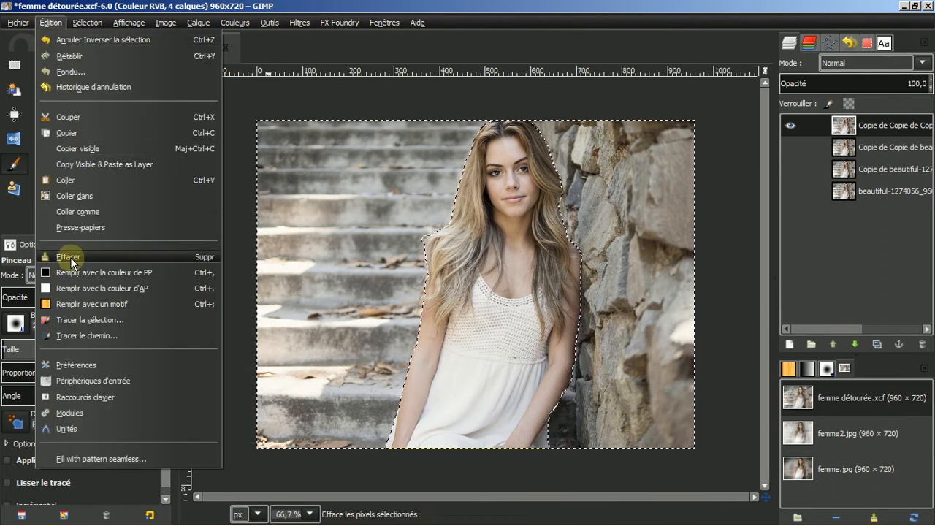
left_click(70, 257)
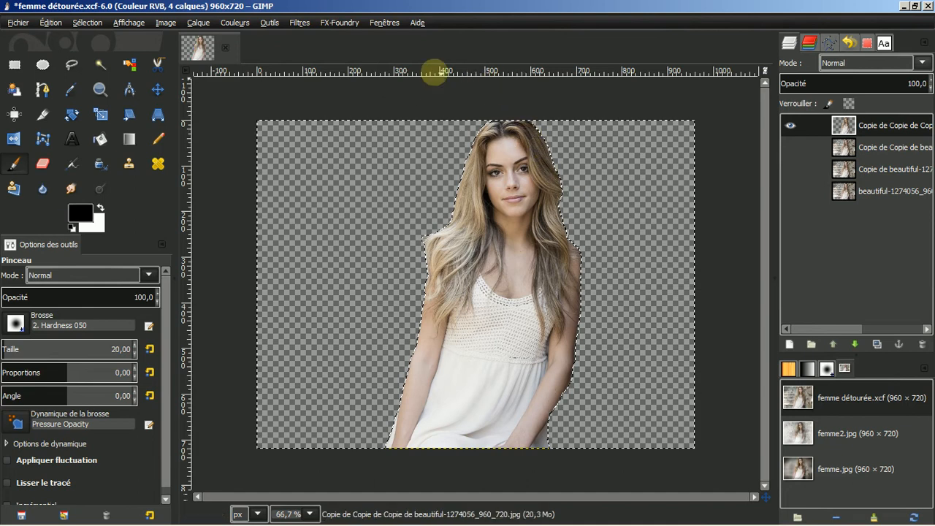
left_click(79, 26)
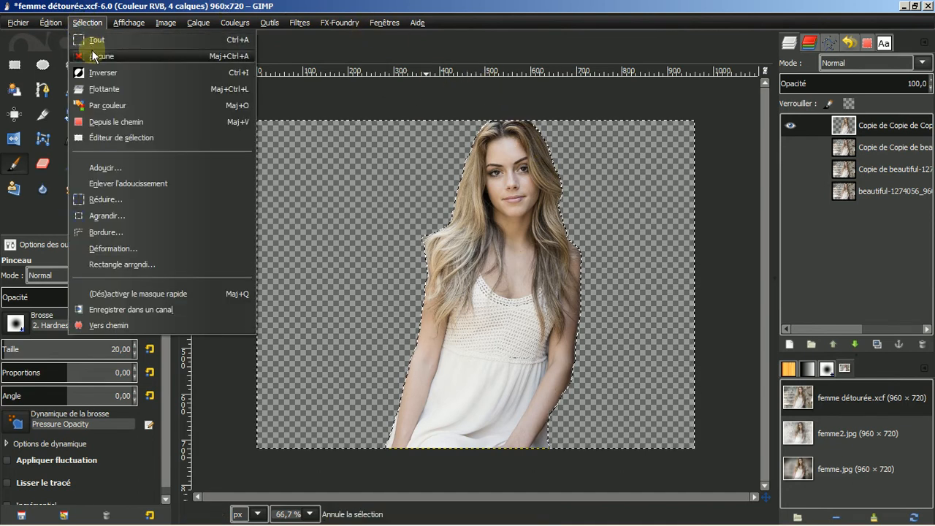
Clear the selection, hide the cut-out top layer, and make the second copy visible and active
left_click(92, 55)
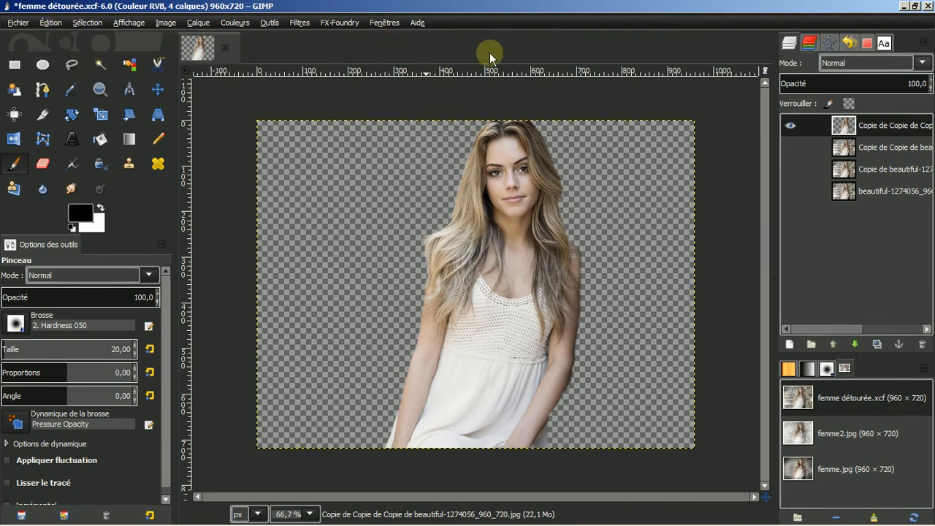
left_click(790, 126)
left_click(791, 146)
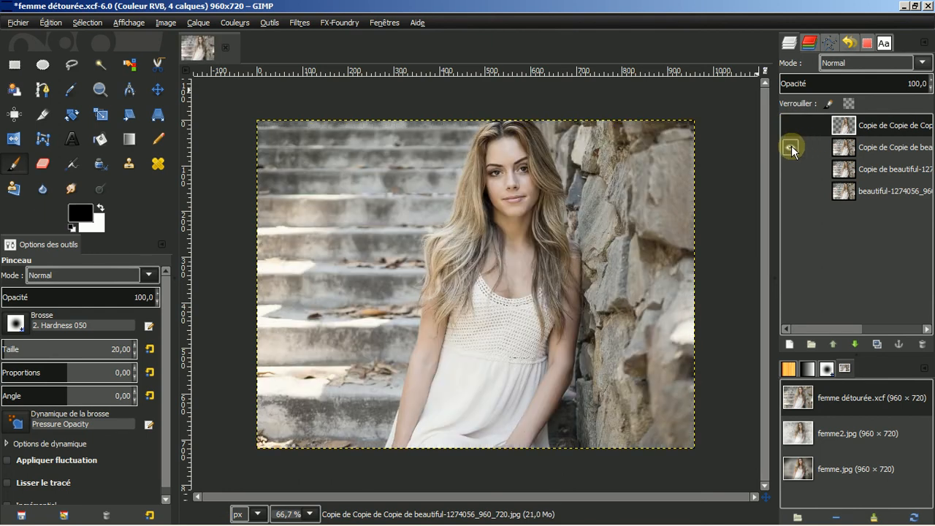
left_click(864, 151)
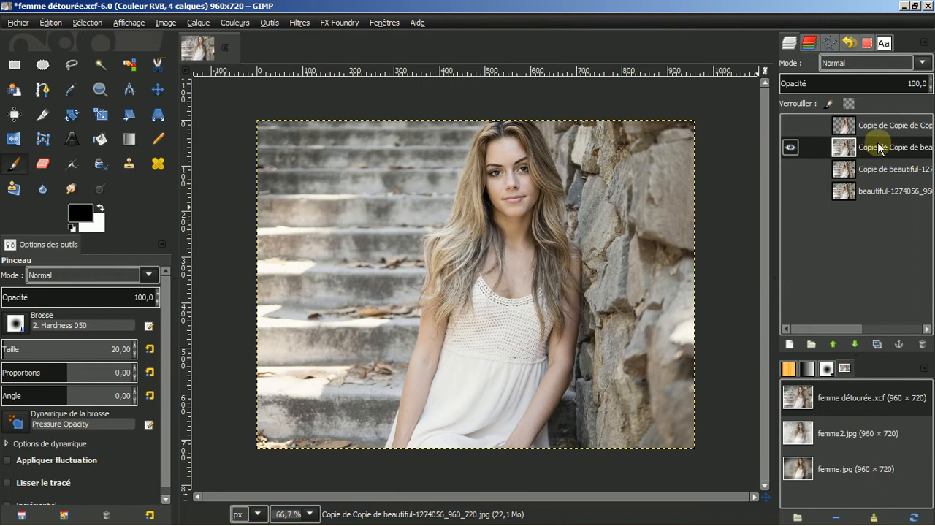
Blur the second copy with a 100 px Gaussian blur, then show the cut-out layer again
left_click(299, 24)
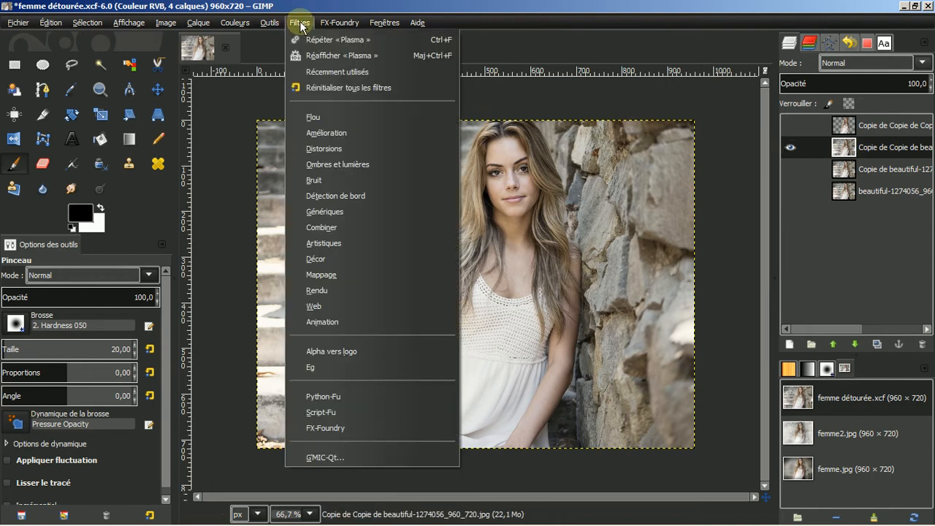
mouse_move(328, 115)
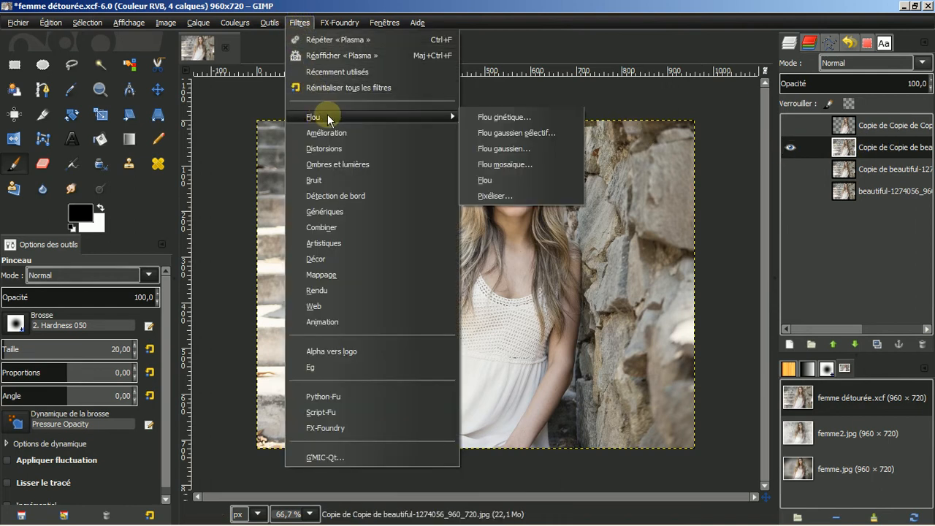
left_click(491, 147)
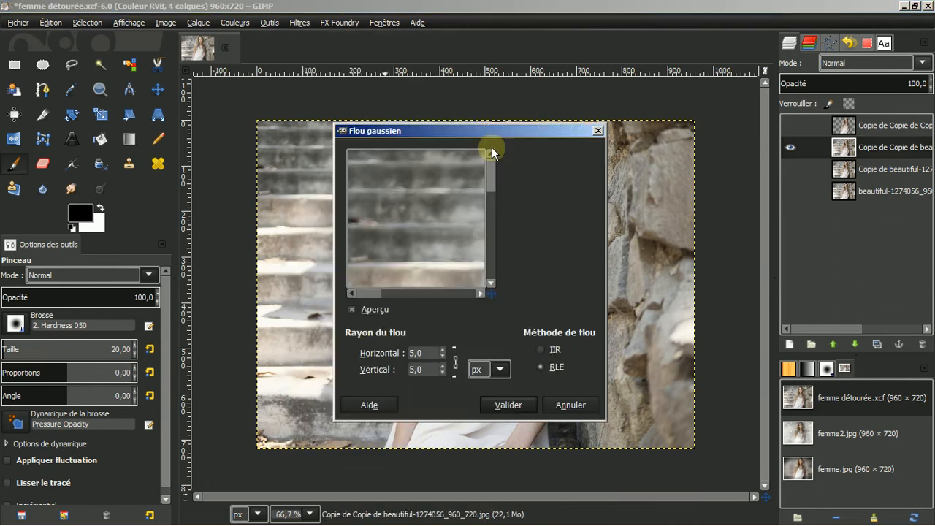
left_click_drag(460, 234, 386, 217)
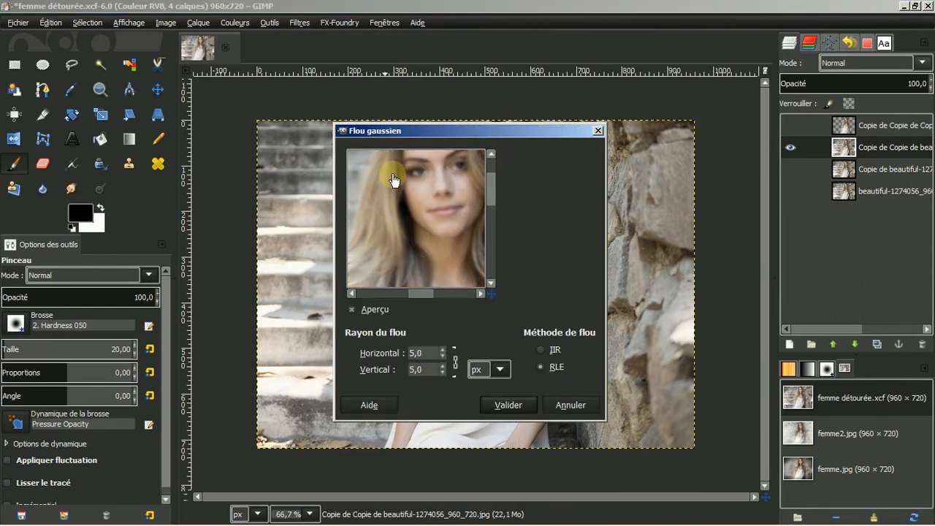
left_click(442, 350)
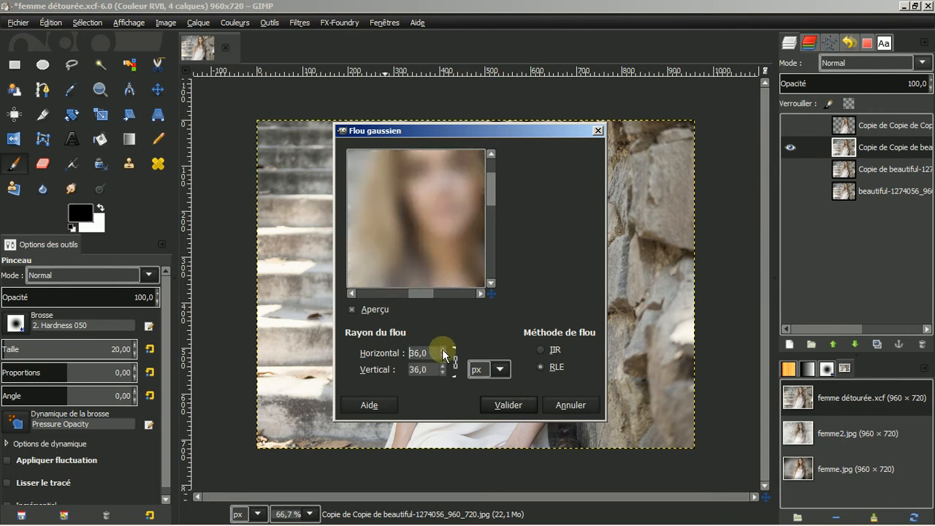
left_click_drag(442, 349, 442, 350)
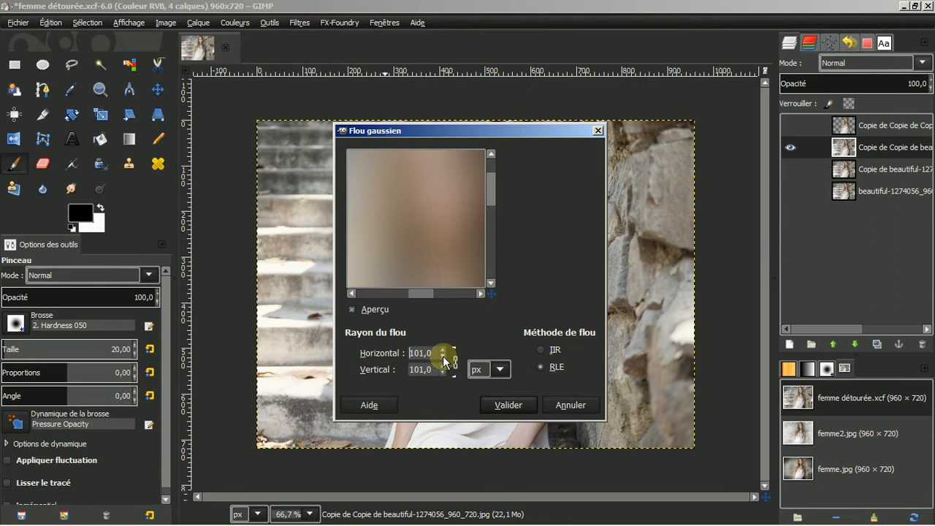
left_click(443, 356)
left_click(509, 407)
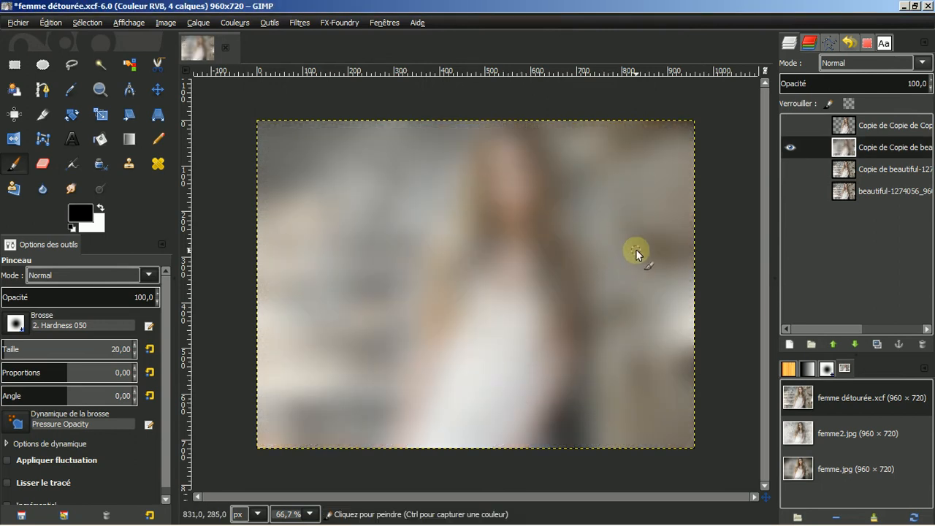
left_click(791, 126)
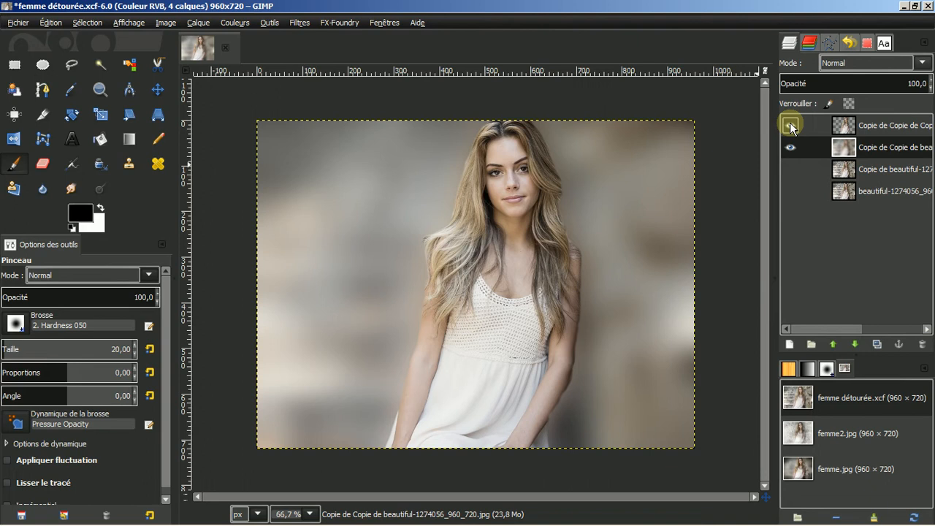
Show and select the top cutout layer, then switch to the Eraser tool
left_click(790, 126)
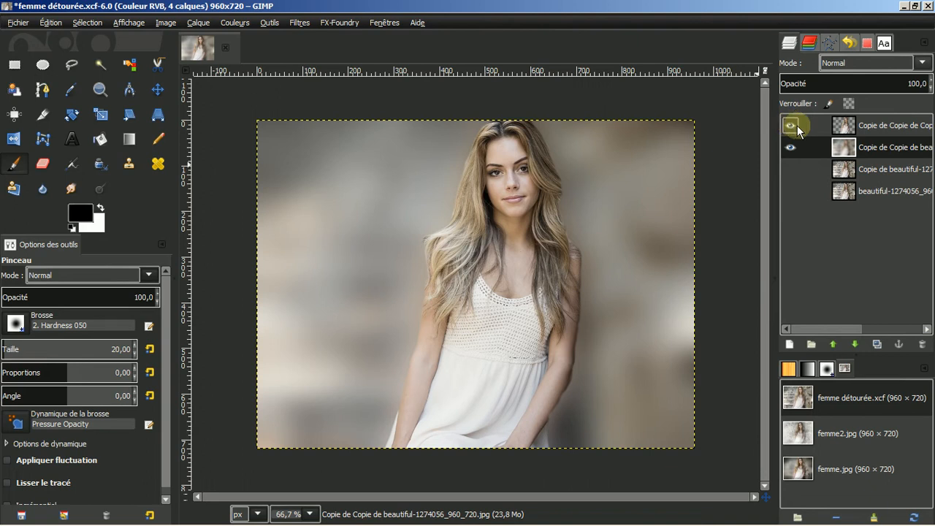
left_click(880, 130)
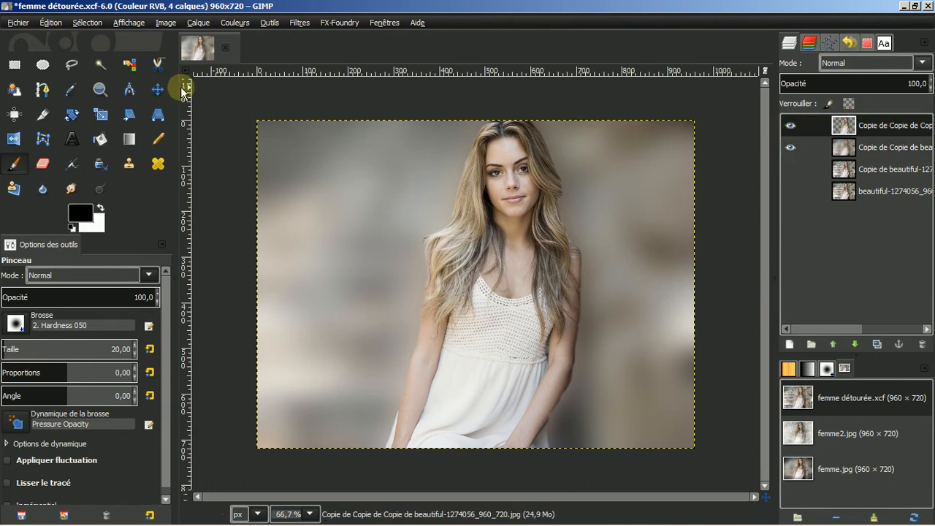
left_click(42, 165)
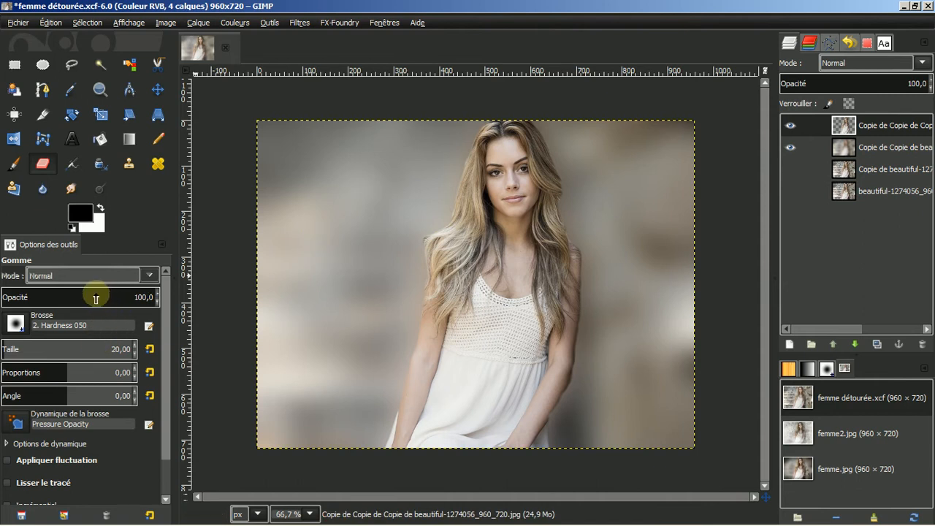
Set eraser opacity to 37.5 and softly erase along the hair edges at 300% zoom
left_click_drag(96, 297, 58, 294)
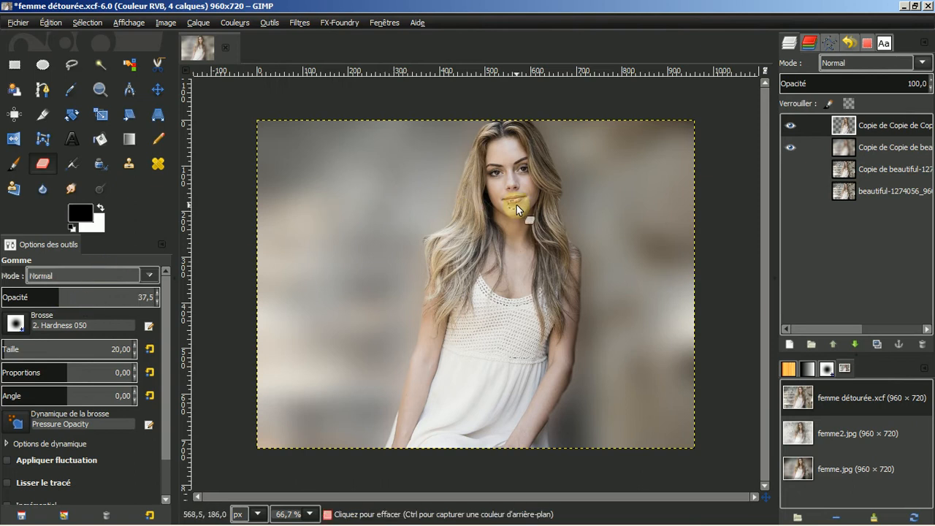
scroll(523, 240, "up", 4)
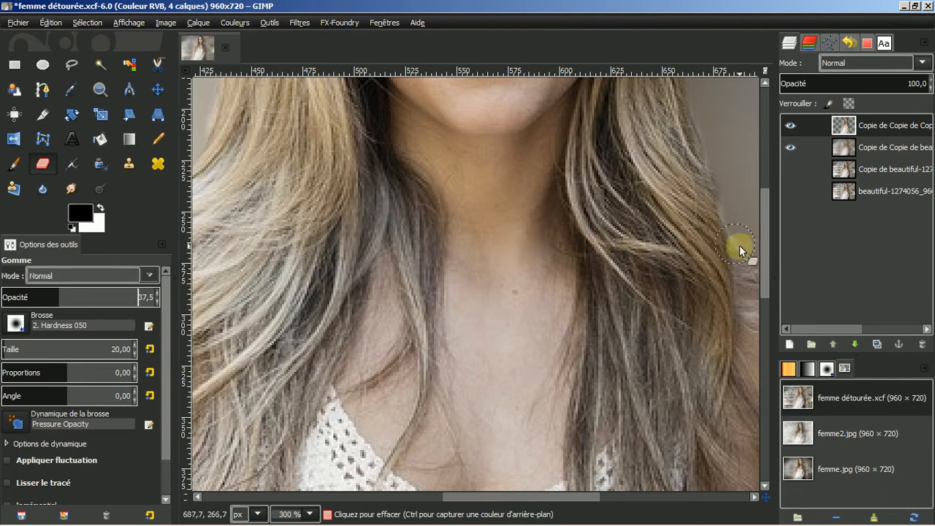
left_click_drag(764, 266, 792, 165)
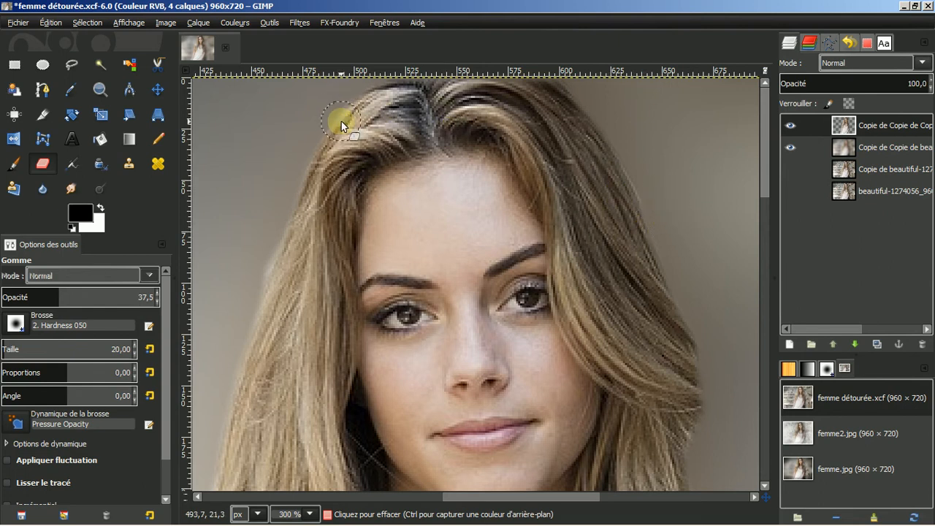
left_click(306, 170)
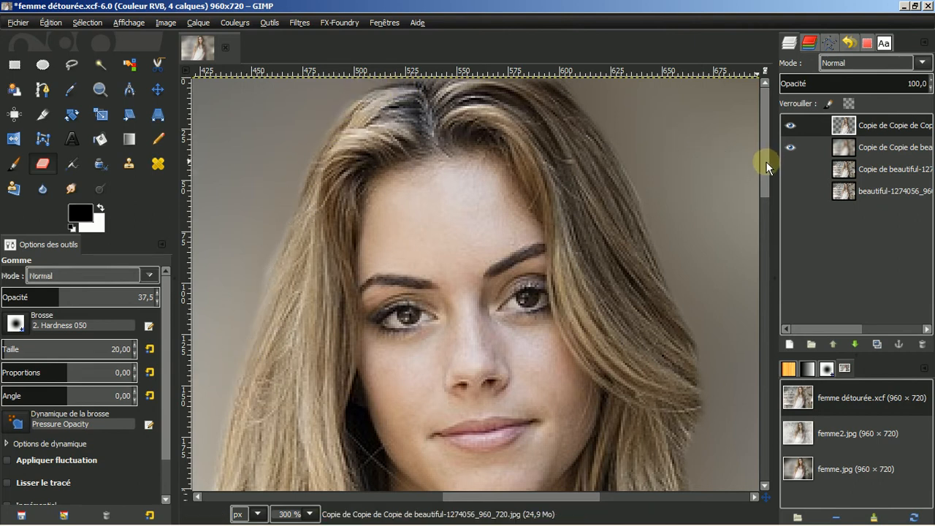
left_click_drag(767, 160, 771, 212)
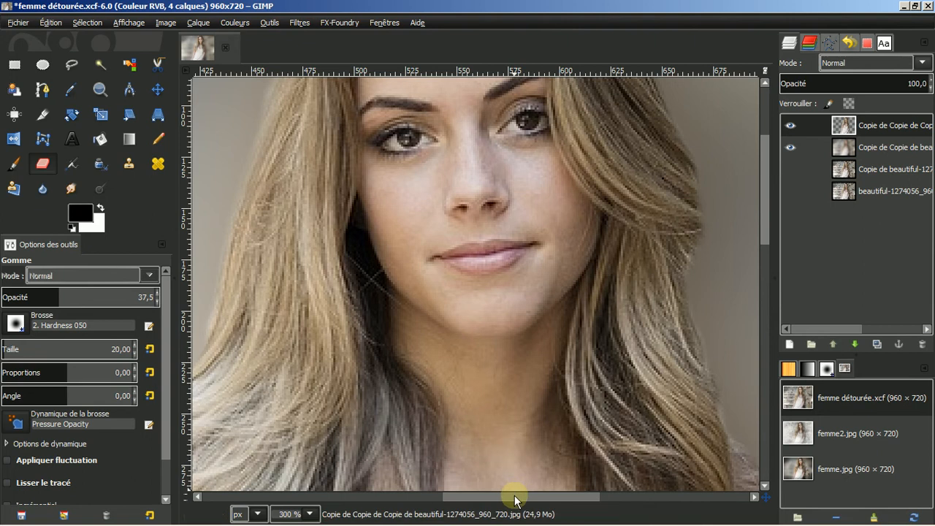
left_click_drag(515, 495, 458, 496)
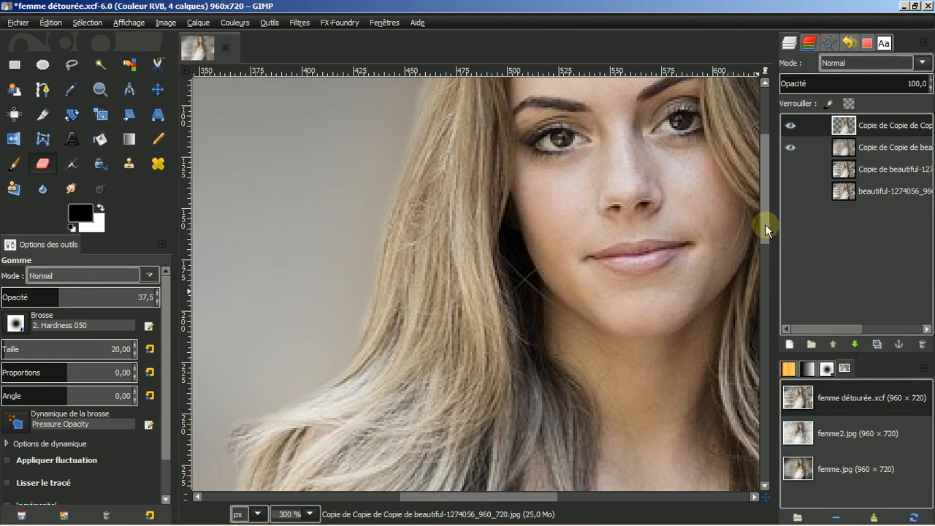
left_click_drag(766, 225, 767, 287)
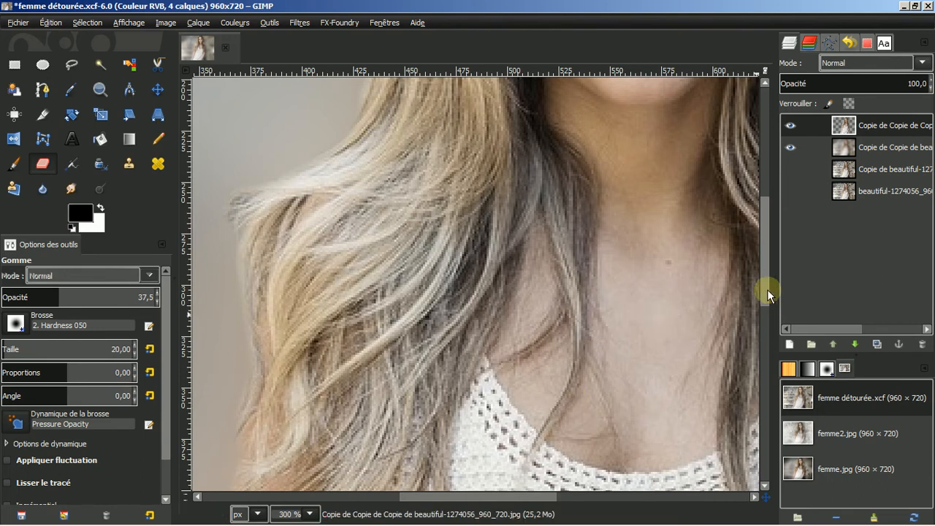
left_click_drag(768, 293, 765, 356)
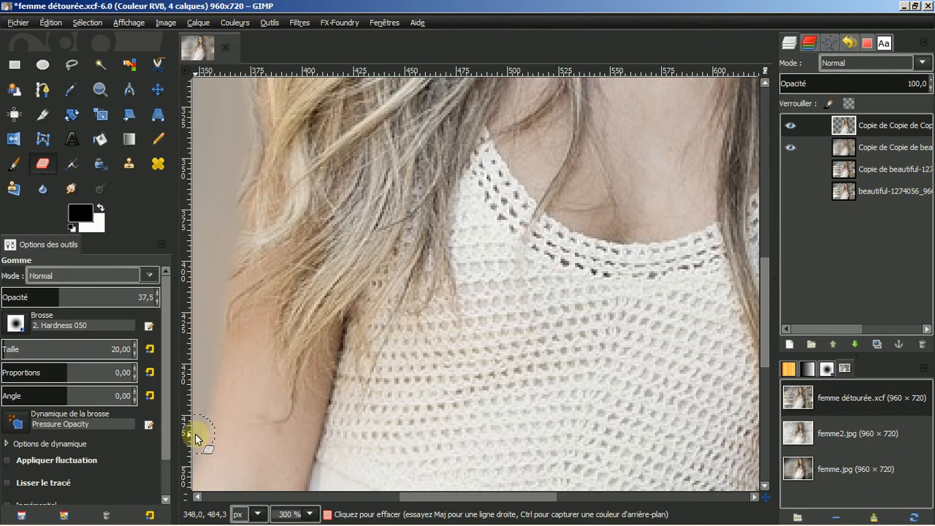
key("ctrl")
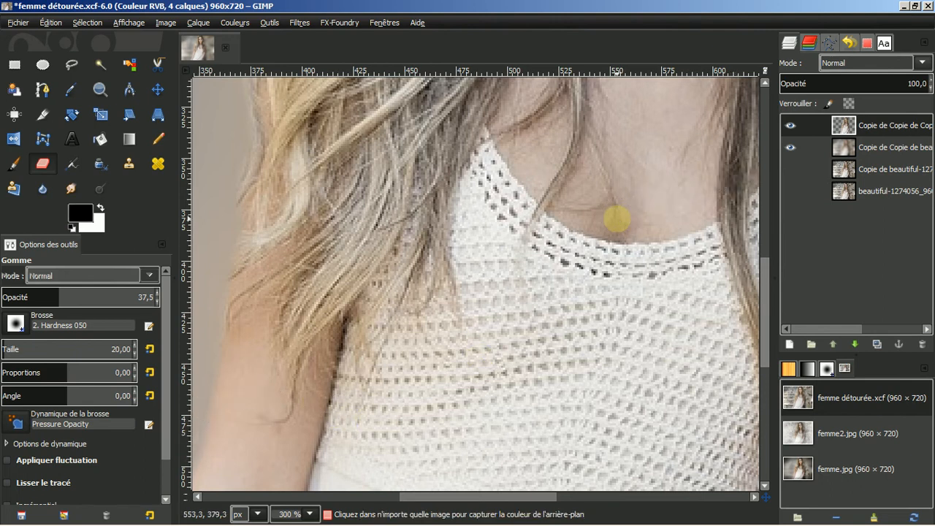
scroll(617, 219, "down", 4)
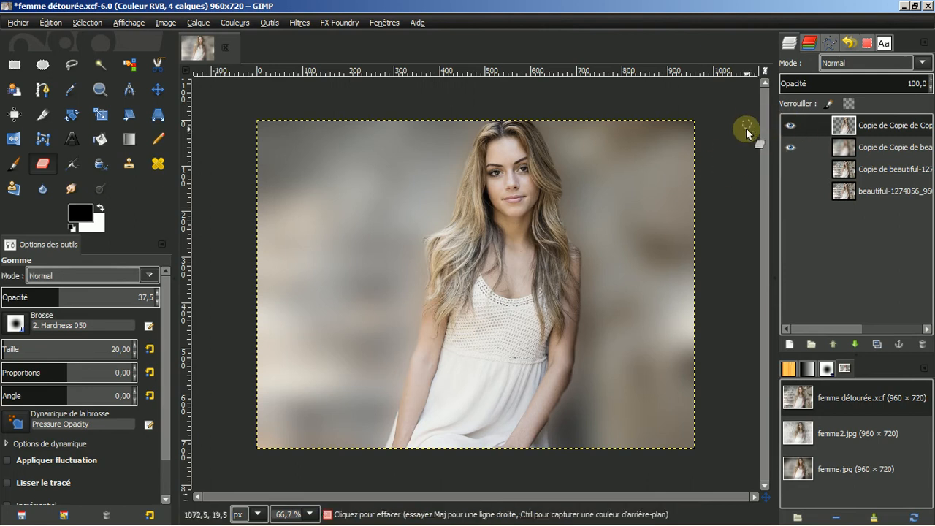
Select the blurred layer and toggle visibility to compare it with the original photo
left_click(879, 150)
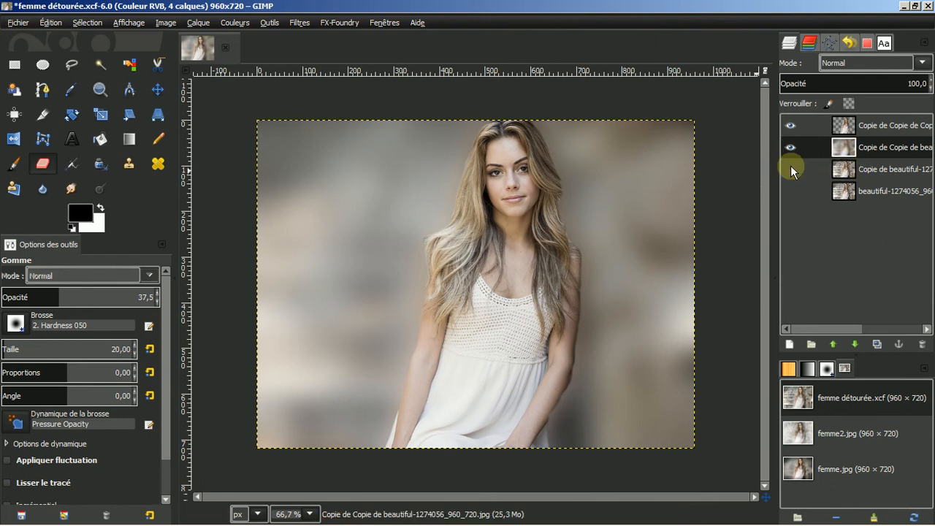
left_click(789, 190)
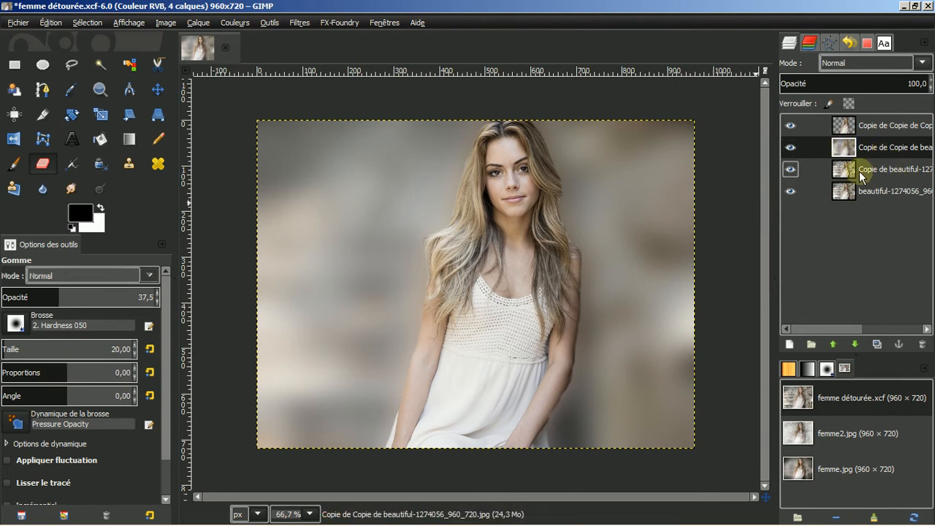
left_click(790, 147)
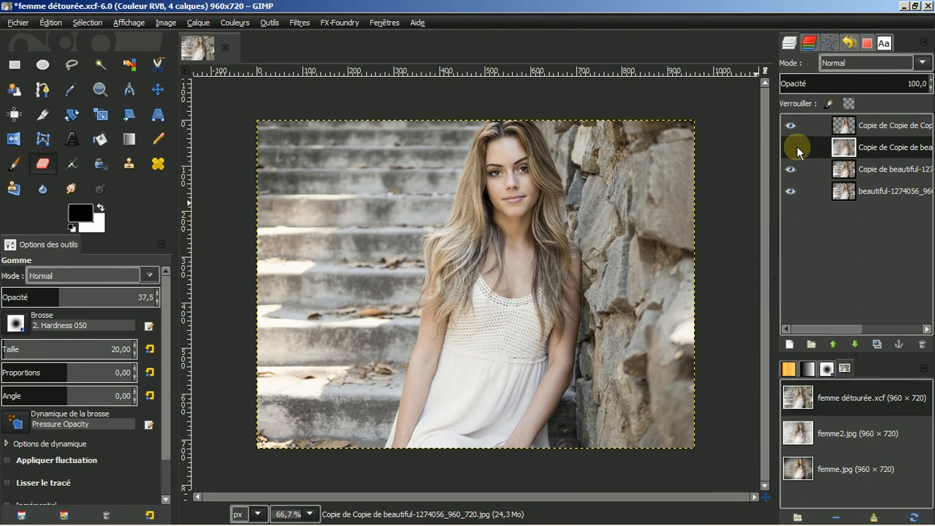
left_click(797, 146)
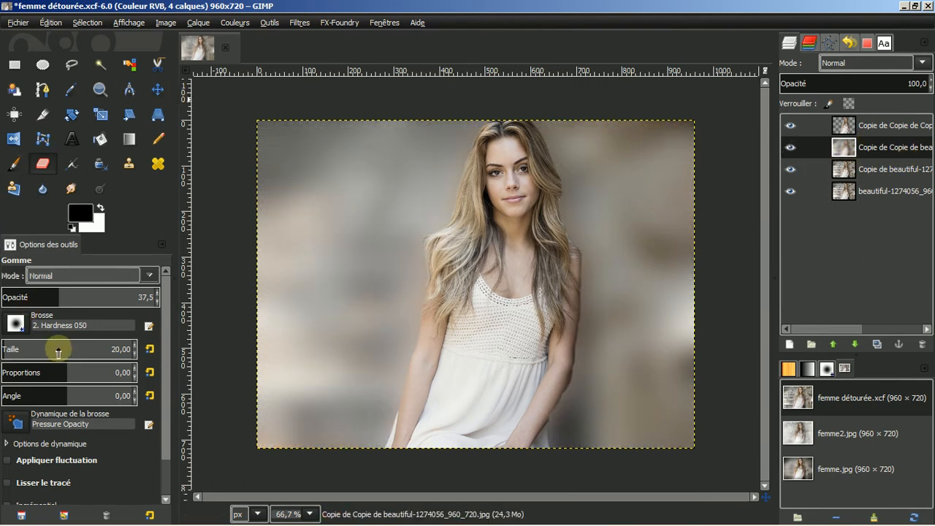
Set eraser size 189 and opacity about 60, erase blur at lower right, select top copy
left_click(26, 342)
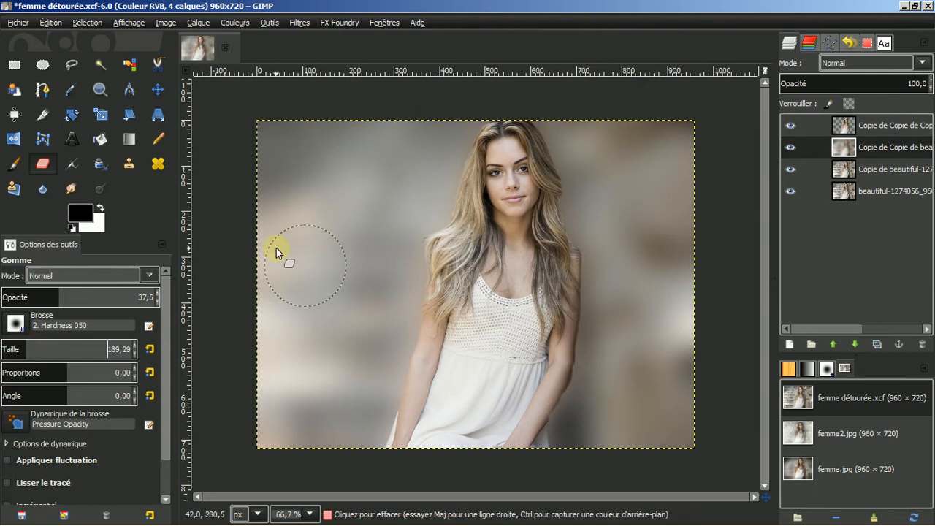
left_click(88, 292)
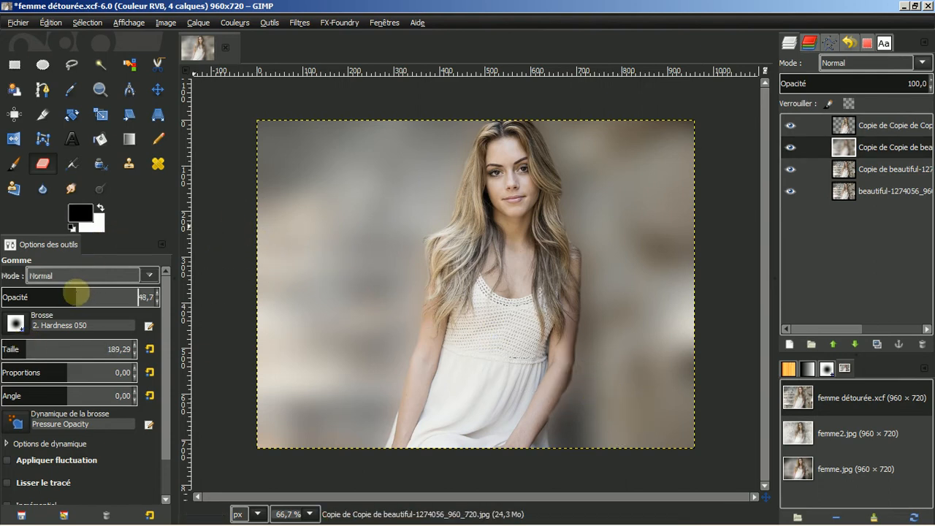
left_click_drag(88, 295, 166, 296)
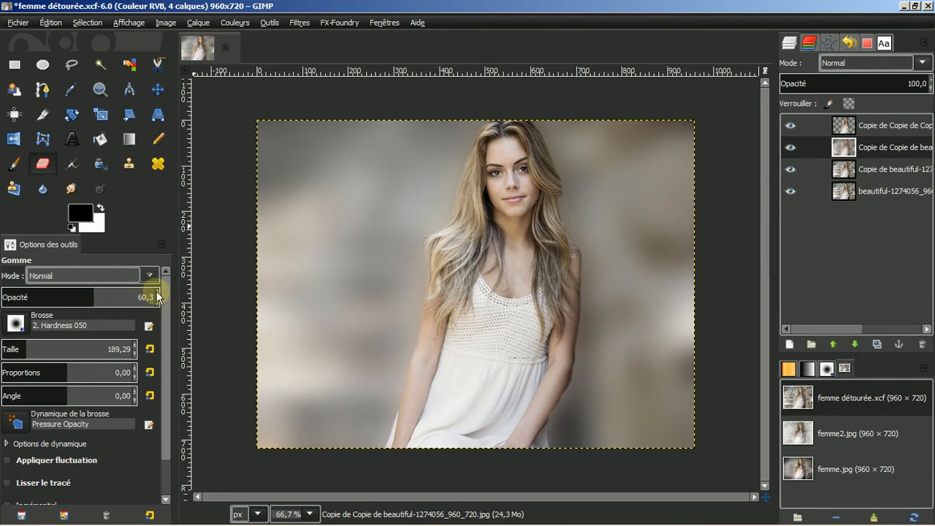
mouse_move(688, 439)
left_mouse_down()
mouse_move(599, 418)
mouse_move(587, 425)
mouse_move(676, 425)
mouse_move(626, 425)
mouse_move(598, 410)
mouse_move(590, 365)
mouse_move(597, 266)
mouse_move(528, 139)
mouse_move(561, 257)
mouse_move(578, 382)
mouse_move(616, 440)
mouse_move(675, 466)
mouse_move(626, 434)
mouse_move(585, 366)
left_mouse_up()
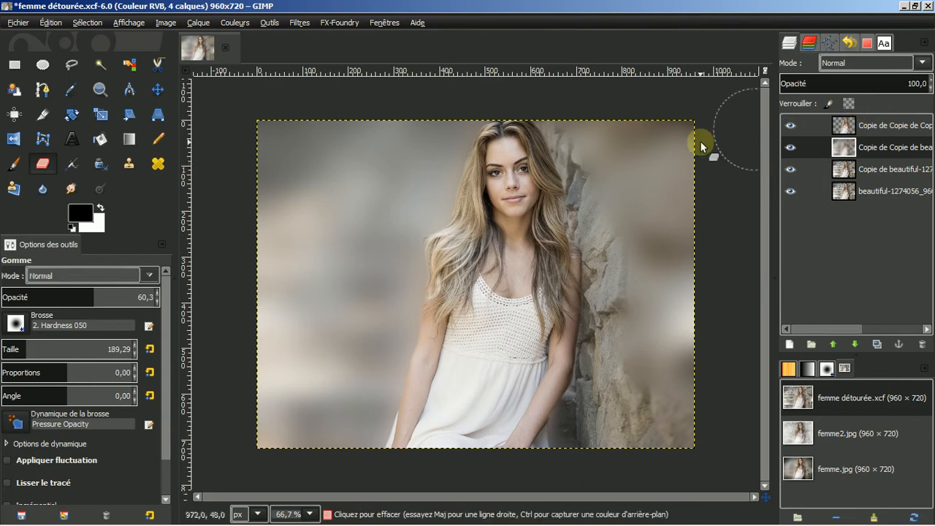
left_click(881, 122)
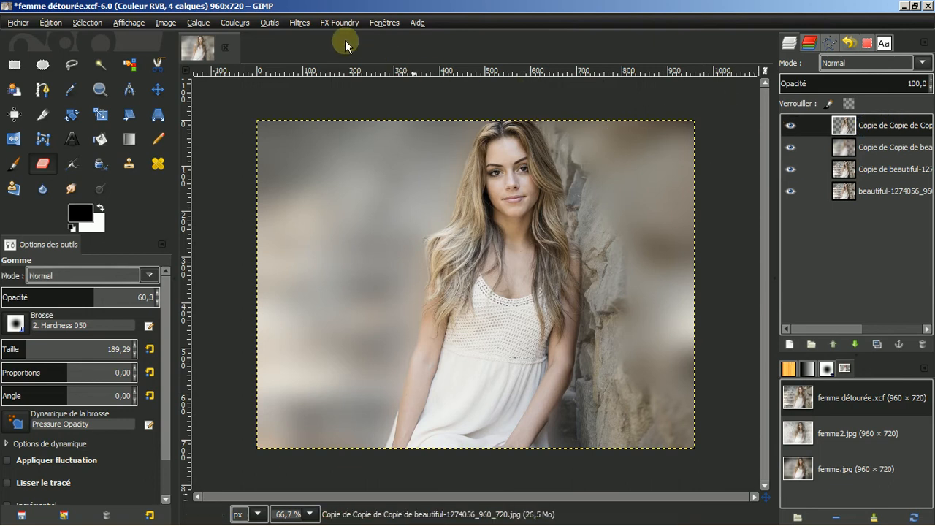
Apply Levels with input black point 29 and white point 245 to the top copy
left_click(235, 25)
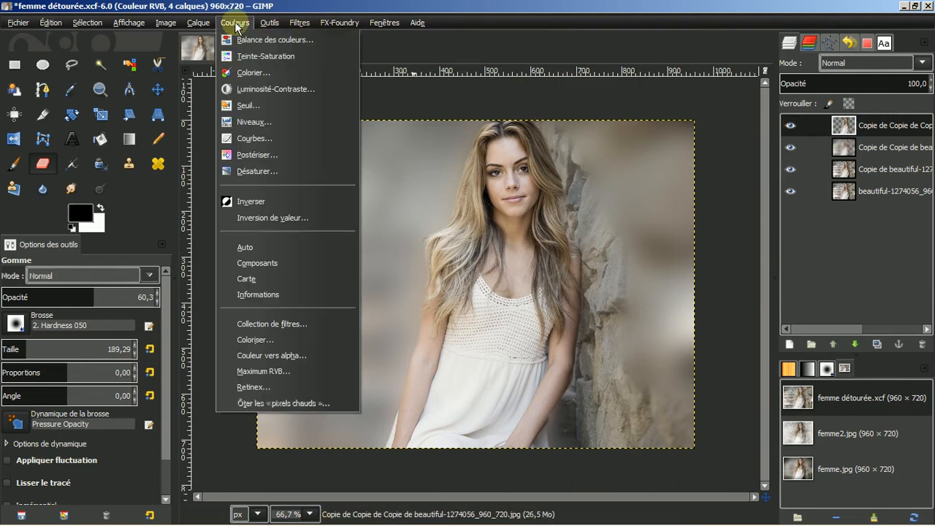
left_click(241, 122)
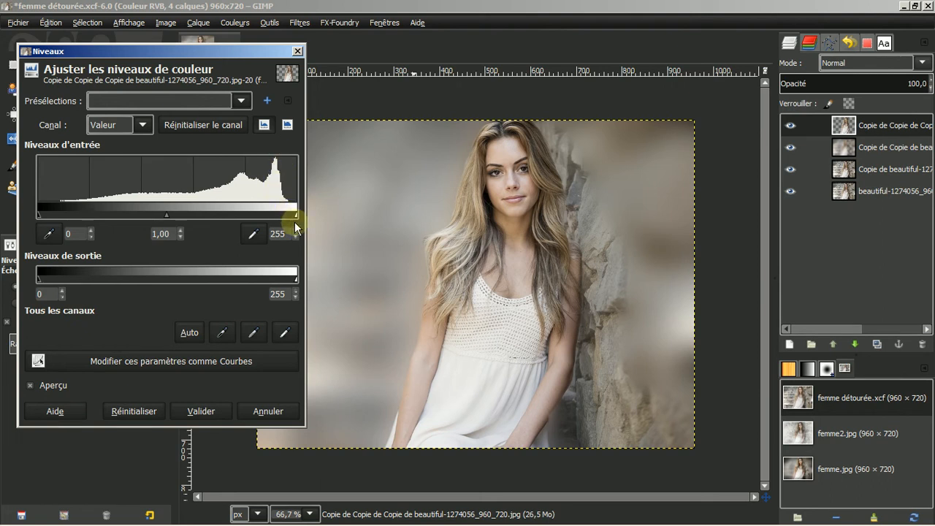
left_click_drag(295, 214, 286, 214)
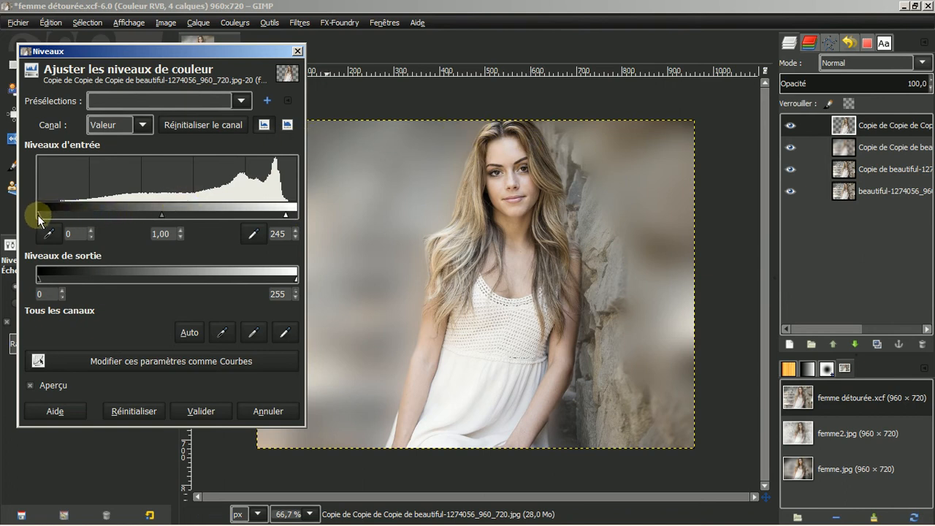
left_click_drag(37, 215, 68, 212)
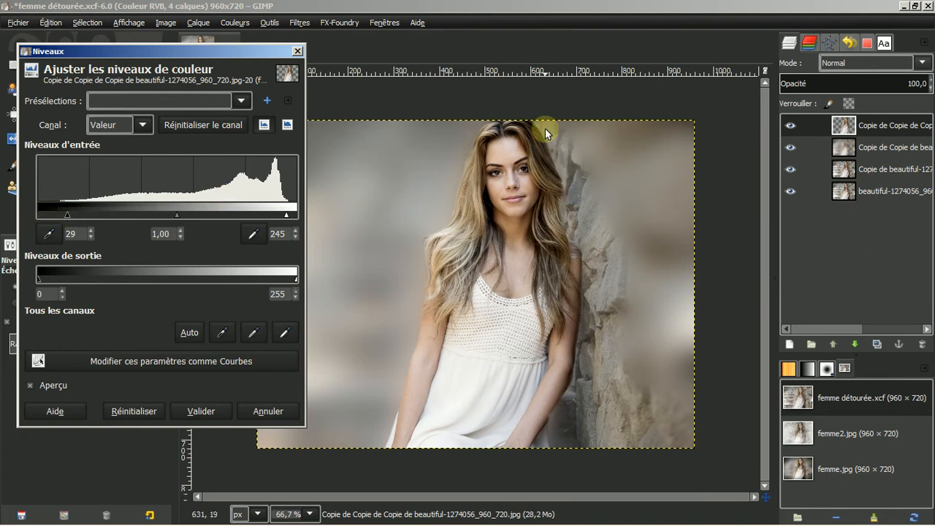
left_click(202, 412)
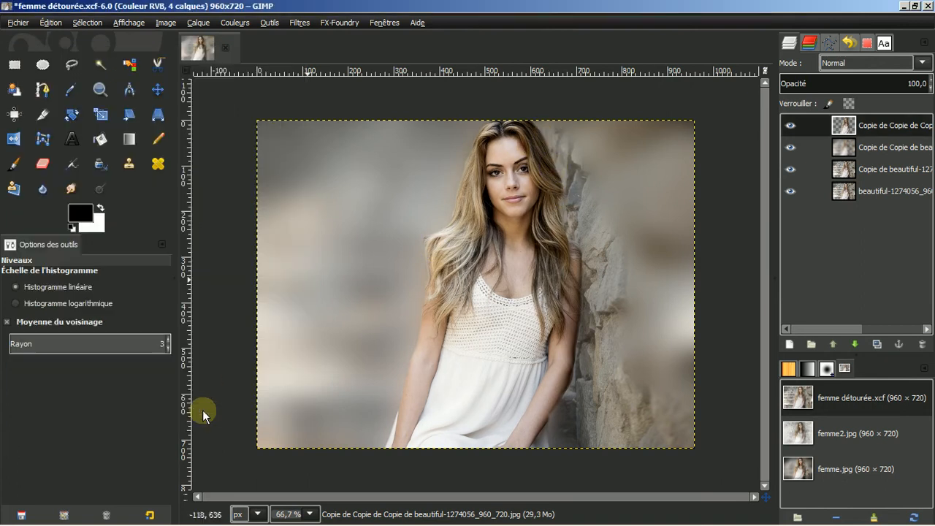
Merge the top layer down and toggle layer visibility to check coverage
right_click(869, 122)
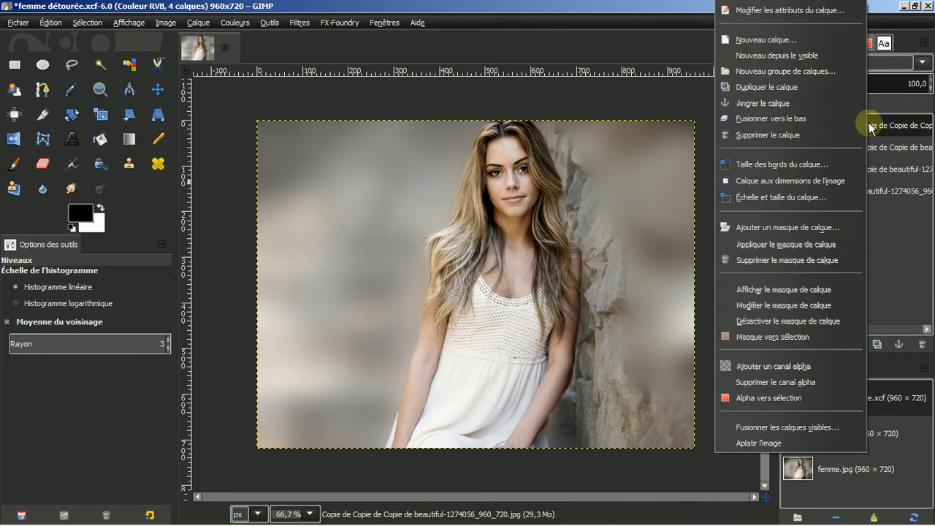
left_click(824, 118)
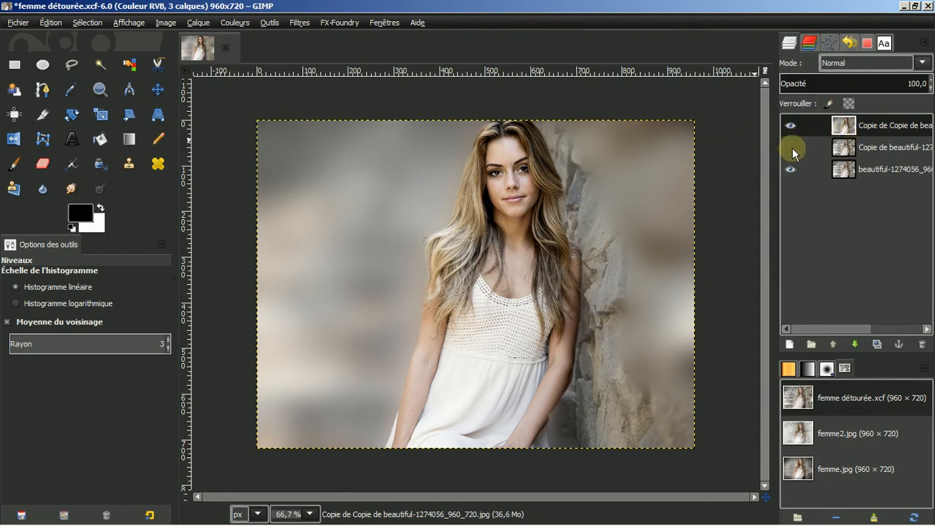
left_click(789, 169)
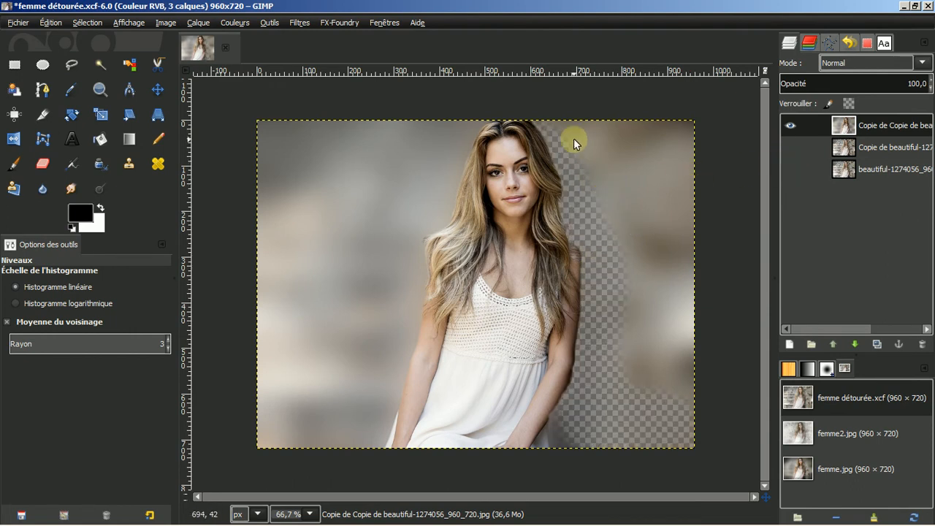
left_click(791, 147)
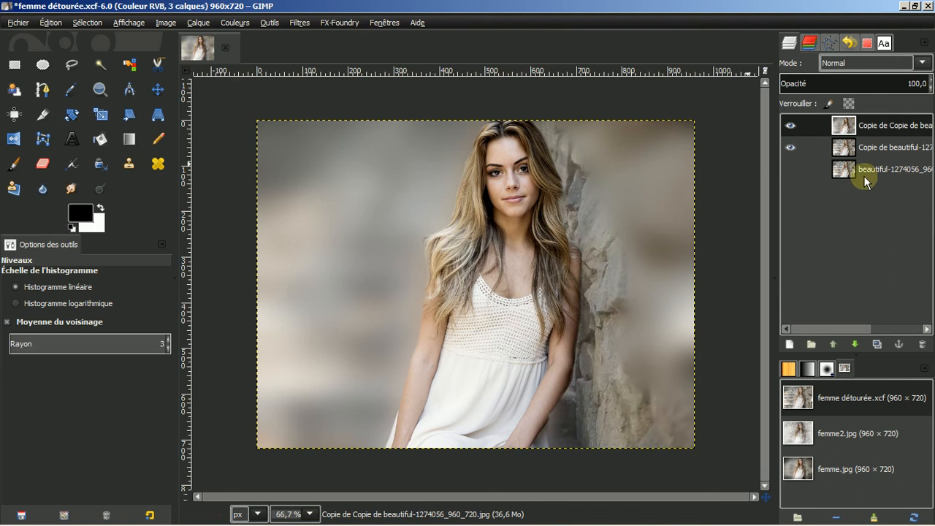
Merge down again, then toggle the top layer on and off to compare
right_click(871, 131)
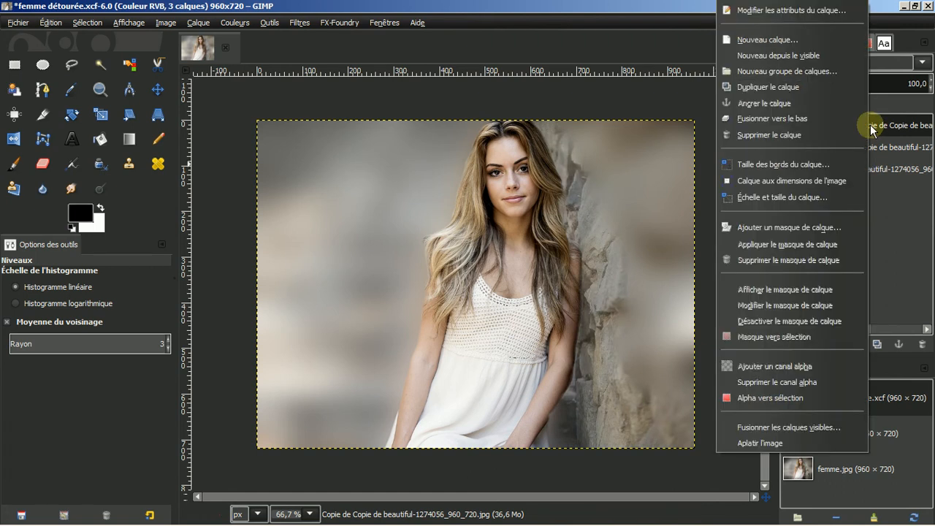
left_click(824, 120)
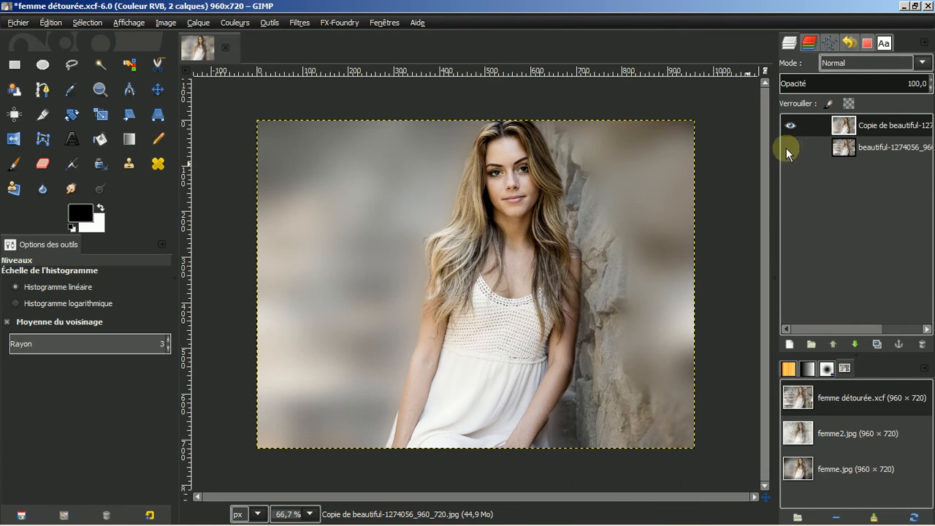
left_click(791, 147)
left_click(791, 126)
left_click(791, 125)
left_click(791, 124)
left_click(792, 122)
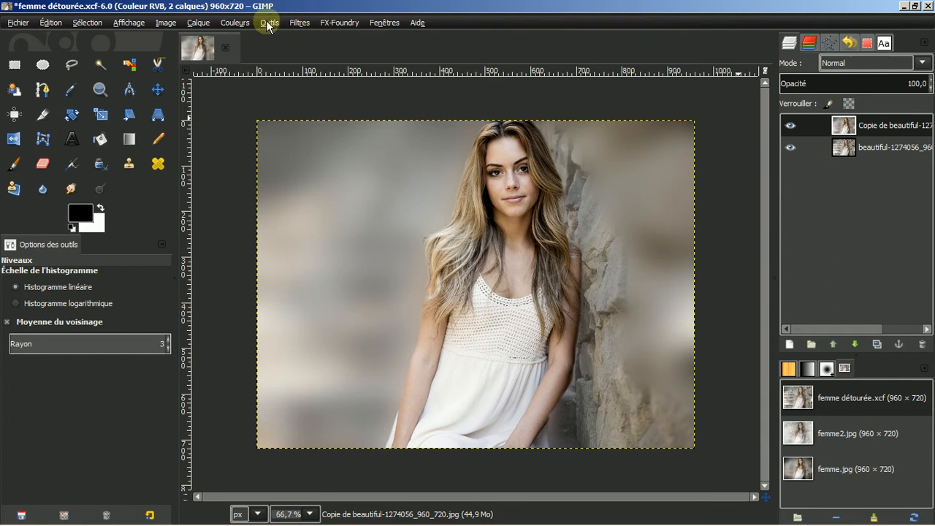
Apply a G'MIC Frames Vignette with strength 65,79 and min radius 62,60
left_click(296, 23)
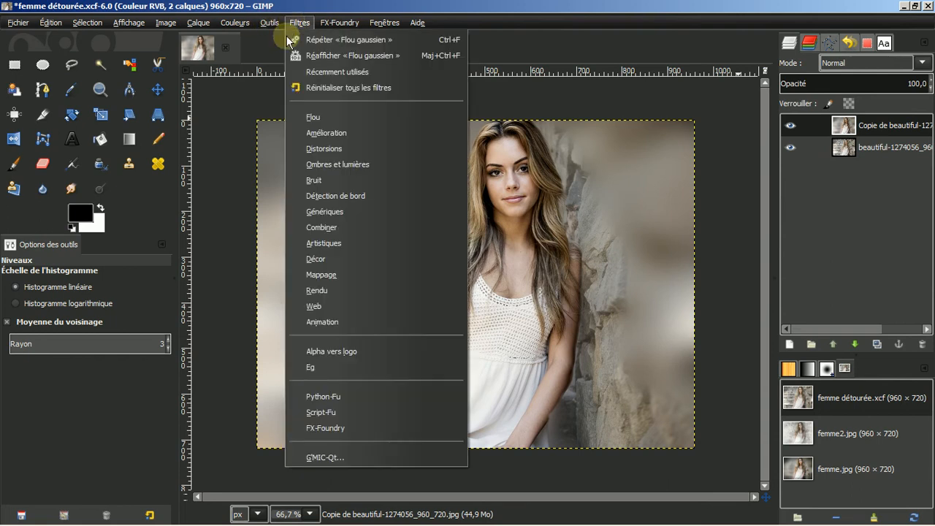
left_click(322, 456)
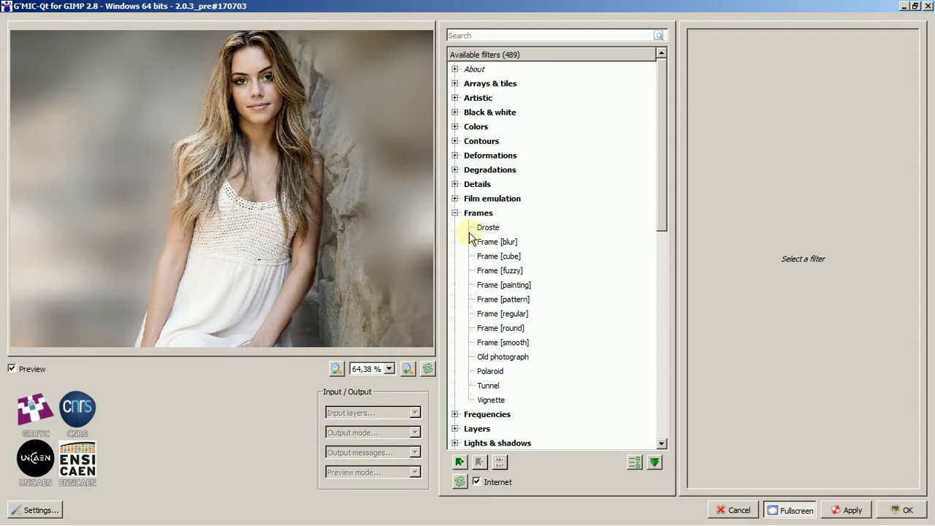
left_click(497, 400)
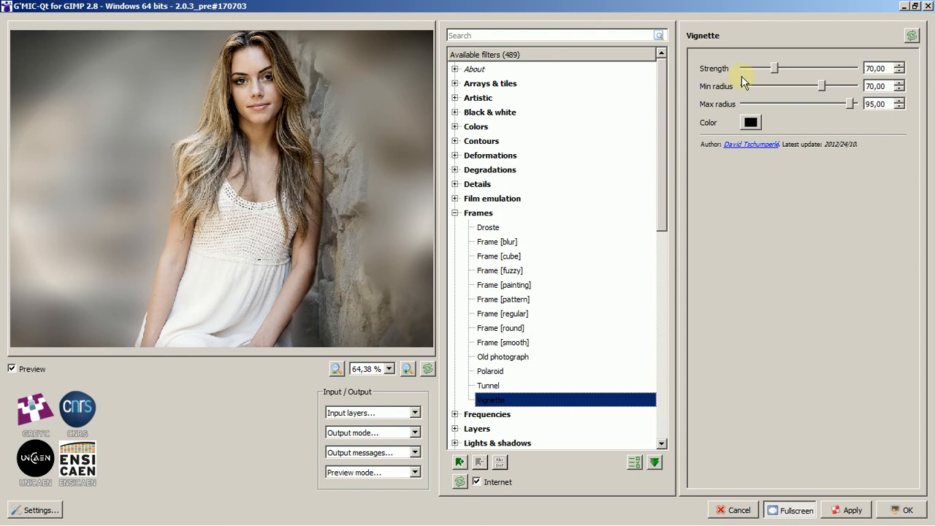
mouse_move(774, 70)
left_mouse_down()
mouse_move(760, 71)
mouse_move(783, 66)
mouse_move(813, 87)
mouse_move(775, 69)
left_mouse_up()
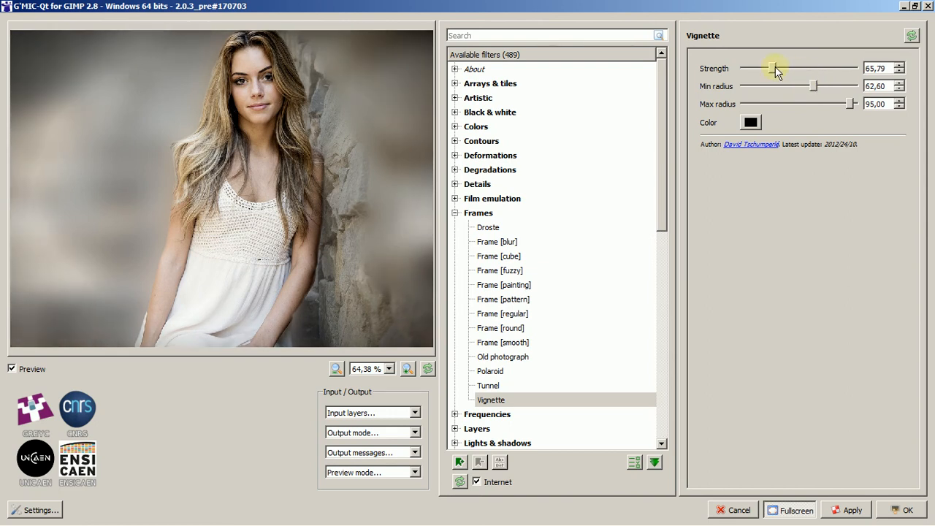
left_click(903, 510)
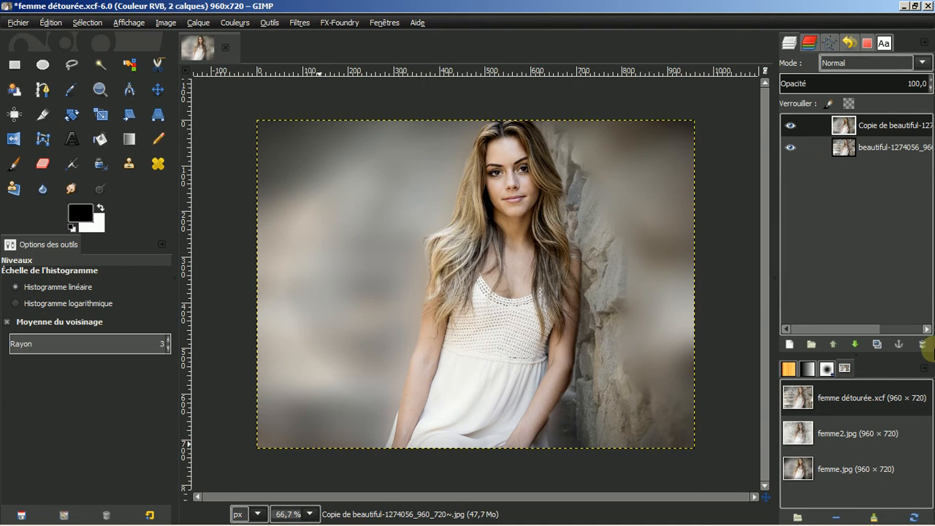
Apply Renforcer la netteté to the top layer with radius 5,0, amount 0,50 and threshold 0
left_click(886, 127)
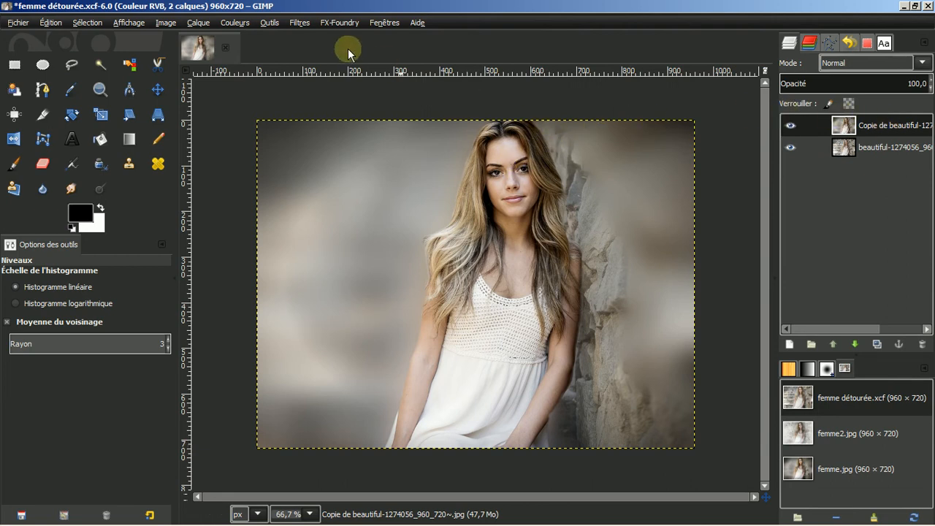
left_click(299, 22)
mouse_move(315, 135)
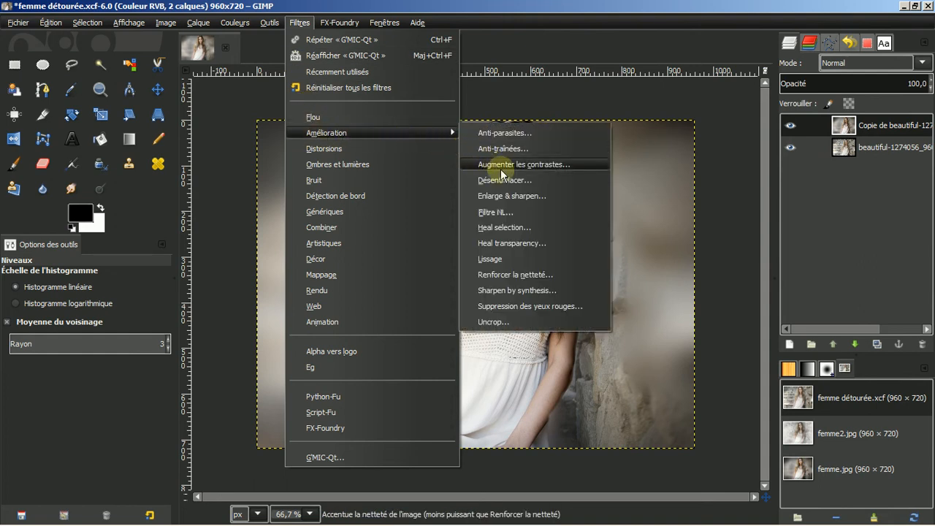
left_click(508, 275)
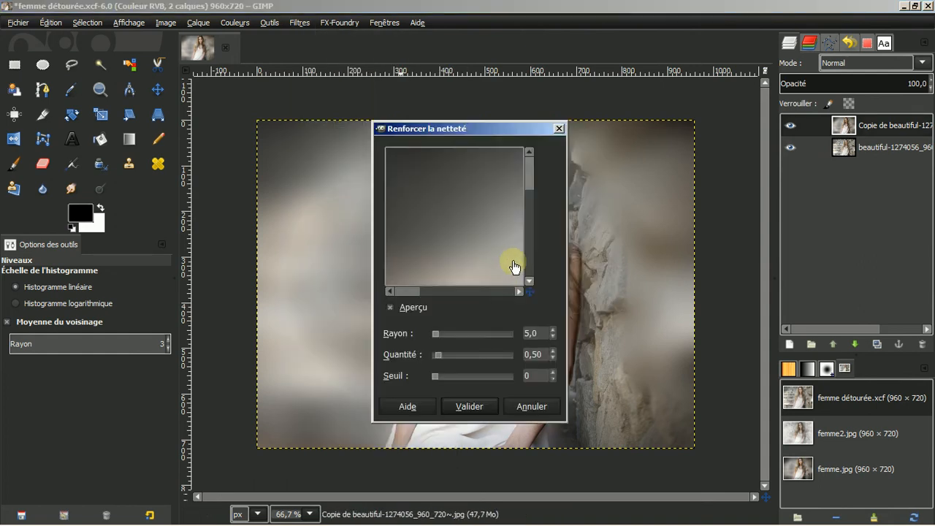
left_click_drag(487, 234, 446, 201)
left_click_drag(497, 229, 397, 238)
left_click_drag(455, 213, 387, 207)
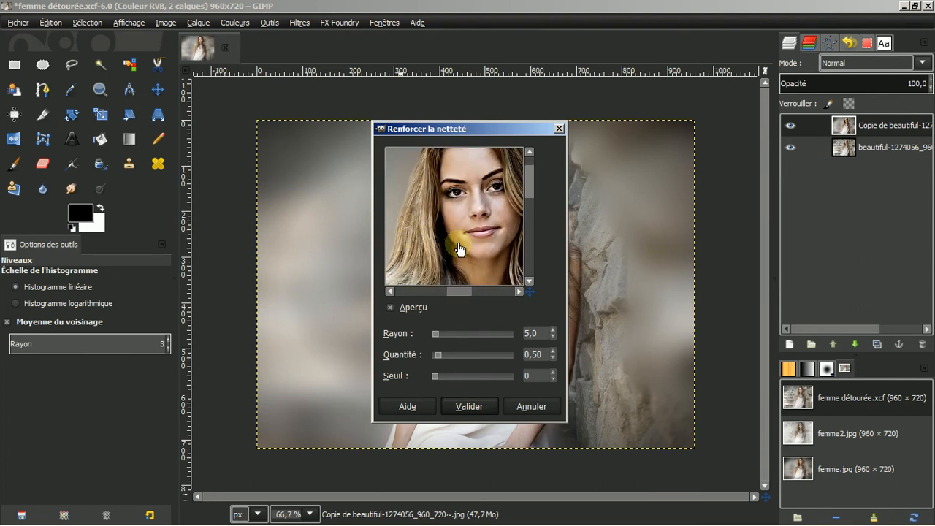
left_click(470, 406)
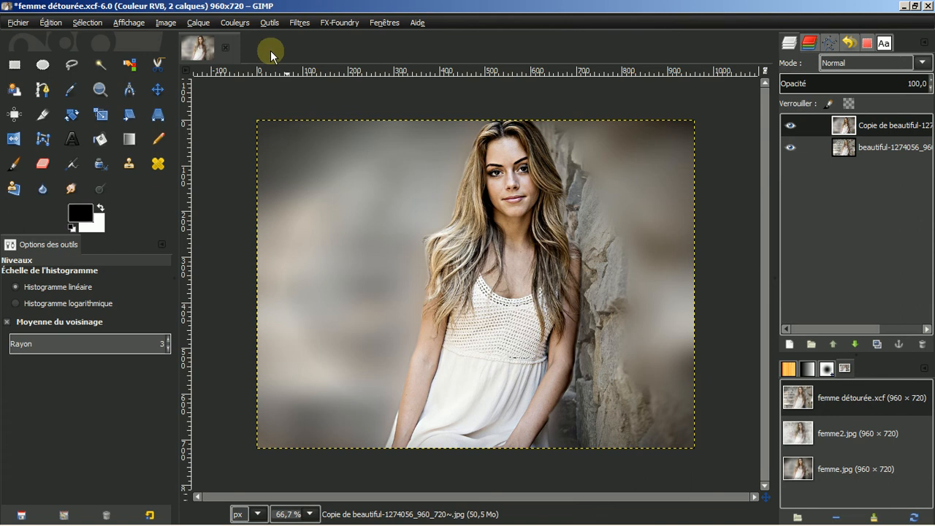
Apply Dessin au crayon to the top copy with mask radius 4,00 and black percentage 0,200
left_click(299, 24)
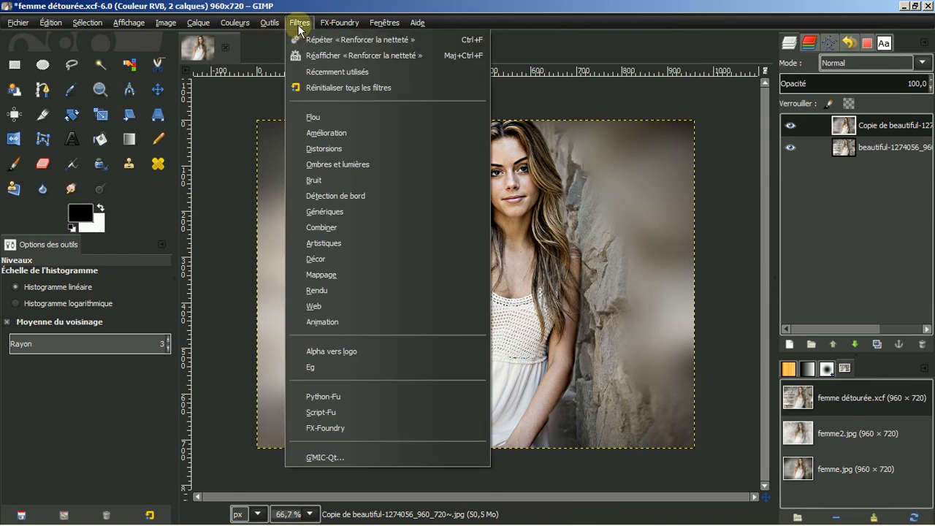
mouse_move(347, 244)
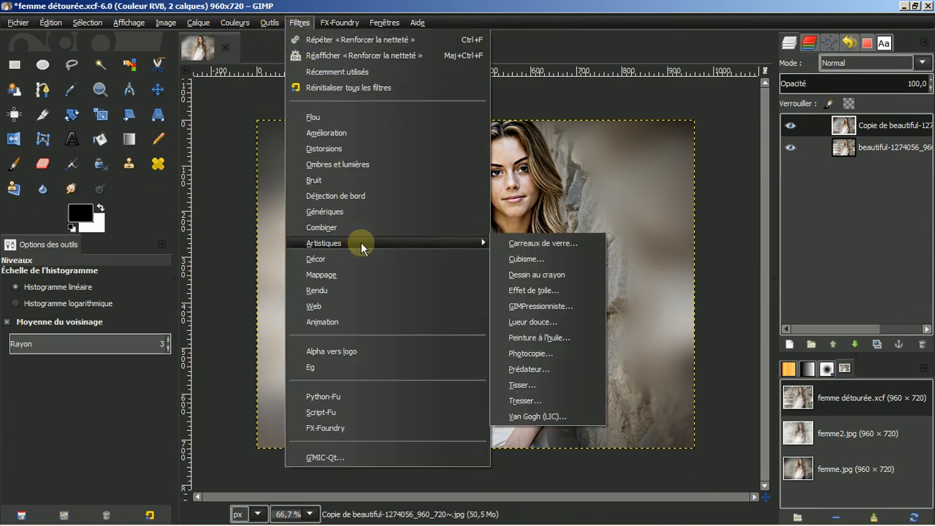
left_click(528, 274)
left_click_drag(464, 234, 424, 142)
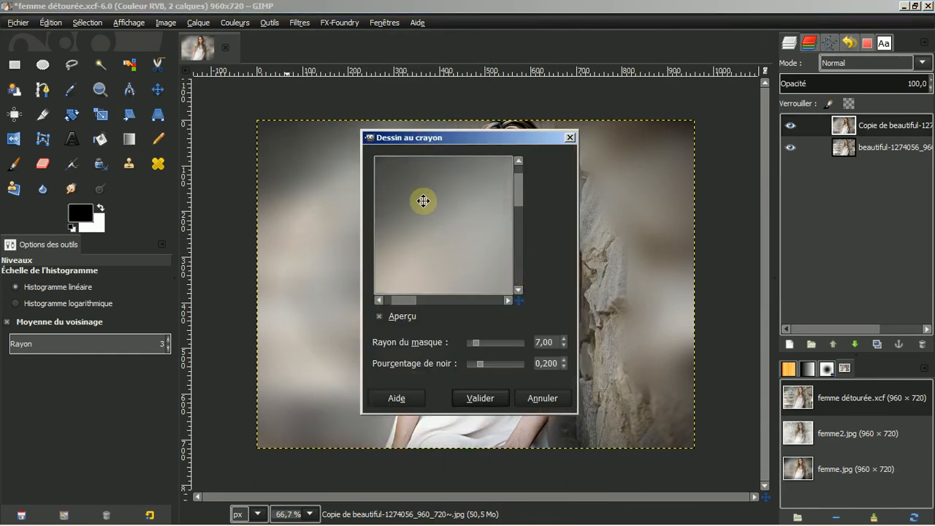
left_click_drag(460, 227, 388, 200)
mouse_move(455, 224)
left_mouse_down()
mouse_move(420, 209)
mouse_move(367, 236)
mouse_move(396, 237)
mouse_move(381, 245)
left_mouse_up()
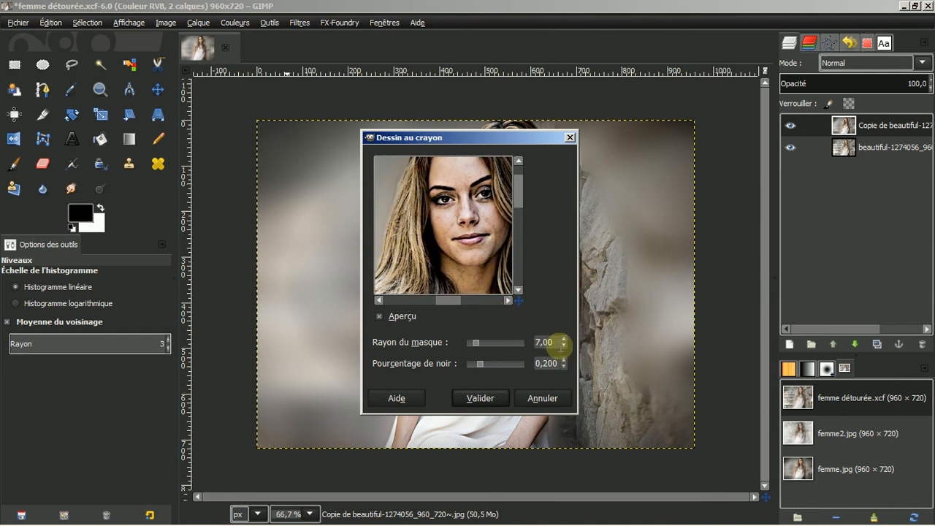
left_click(565, 346)
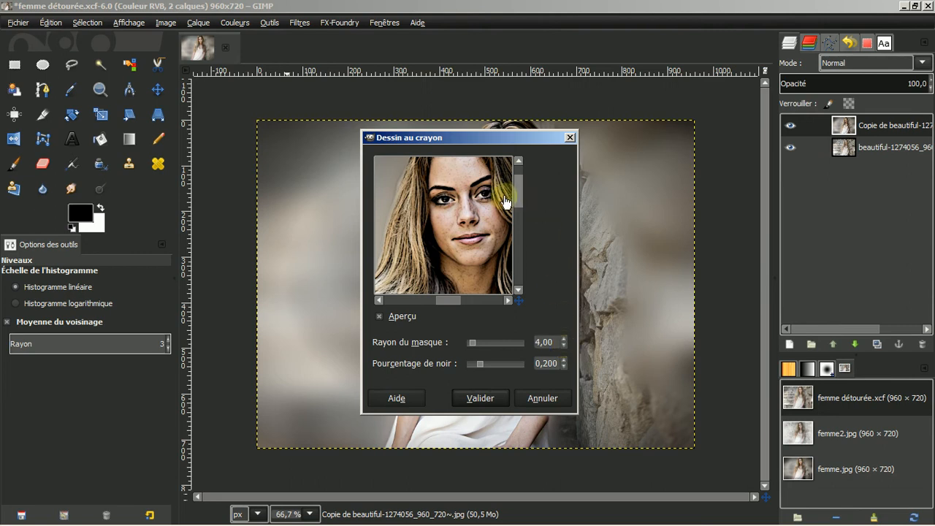
left_click(497, 398)
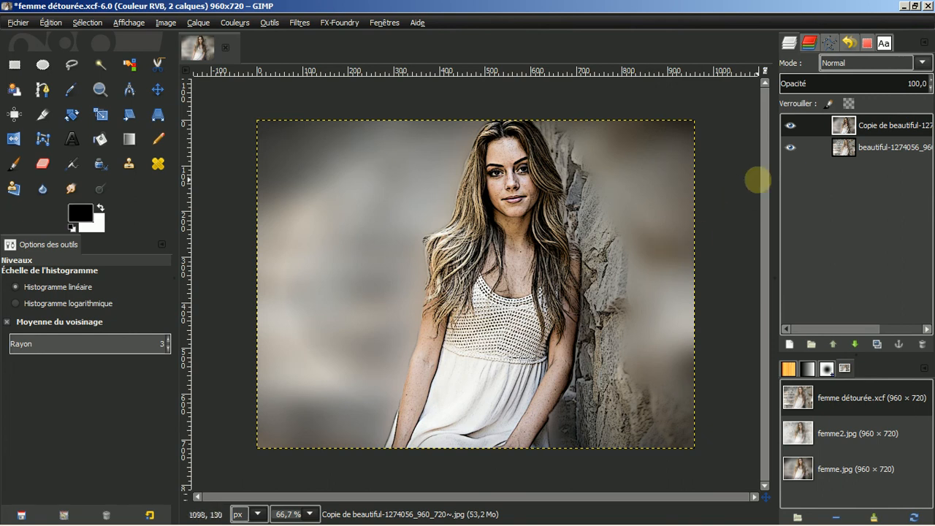
left_click(883, 125)
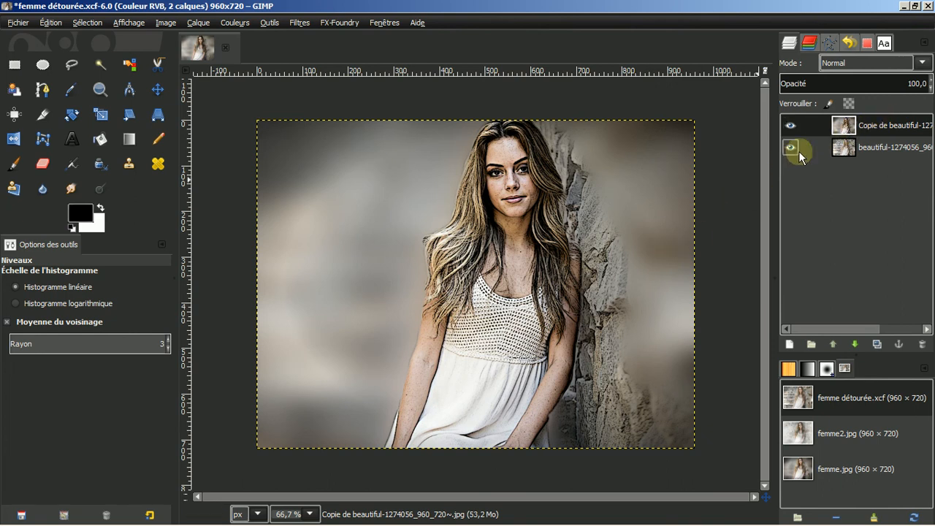
Add a new white-filled layer named Calque on top and lower its opacity to 70,0
left_click(789, 344)
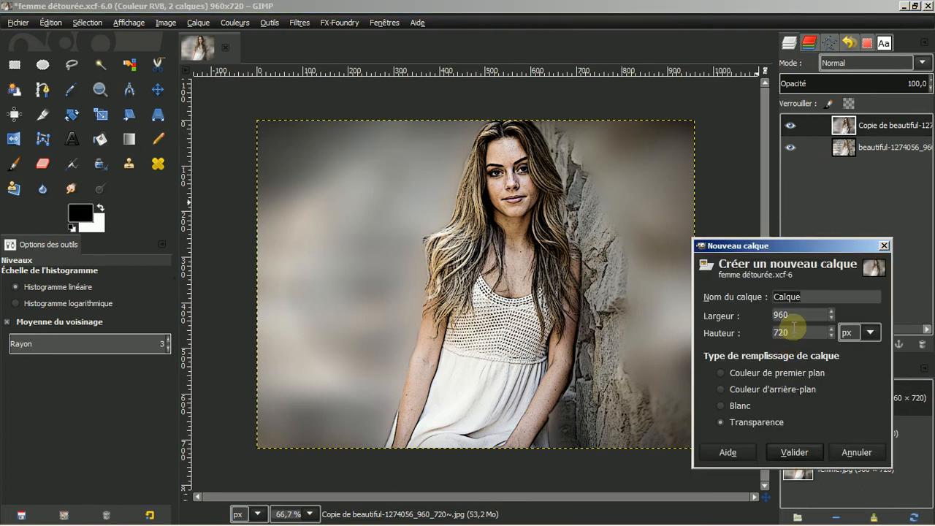
left_click(722, 405)
left_click(794, 453)
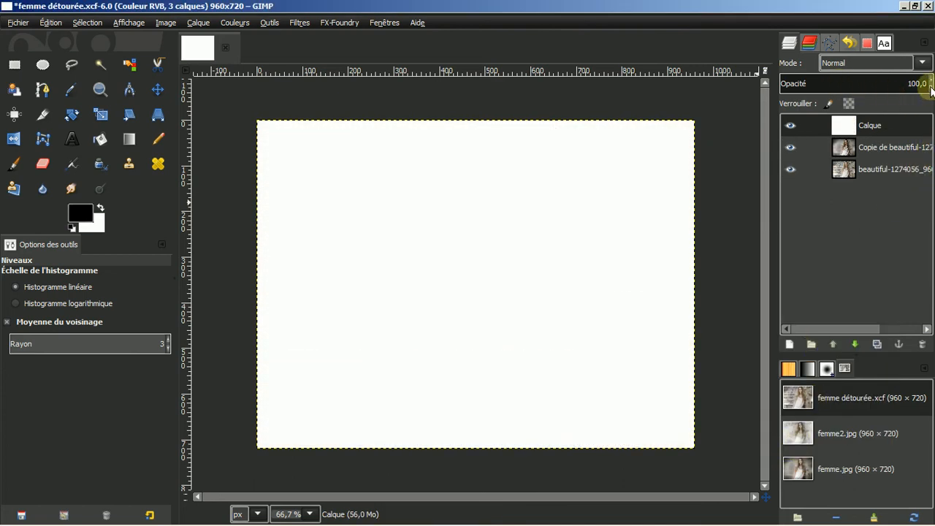
scroll(931, 89, "down", 9)
scroll(931, 89, "down", 13)
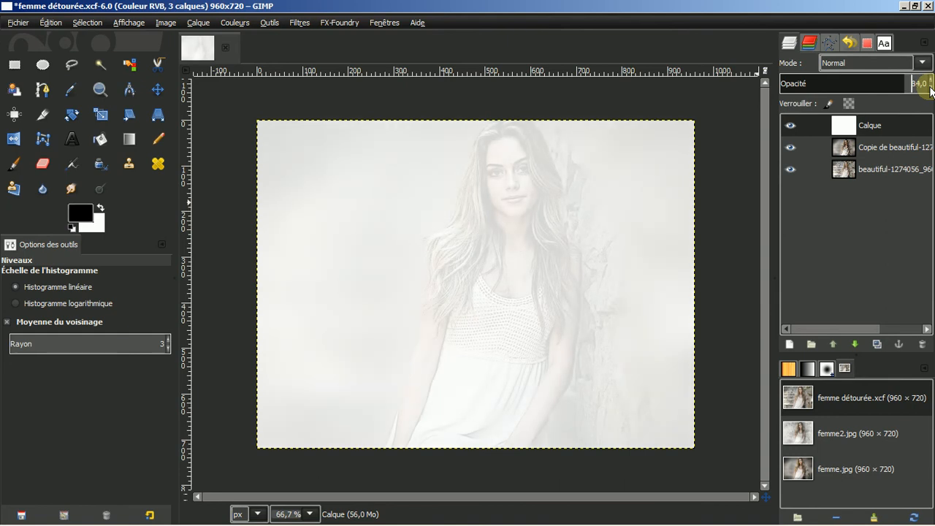
scroll(931, 89, "down", 5)
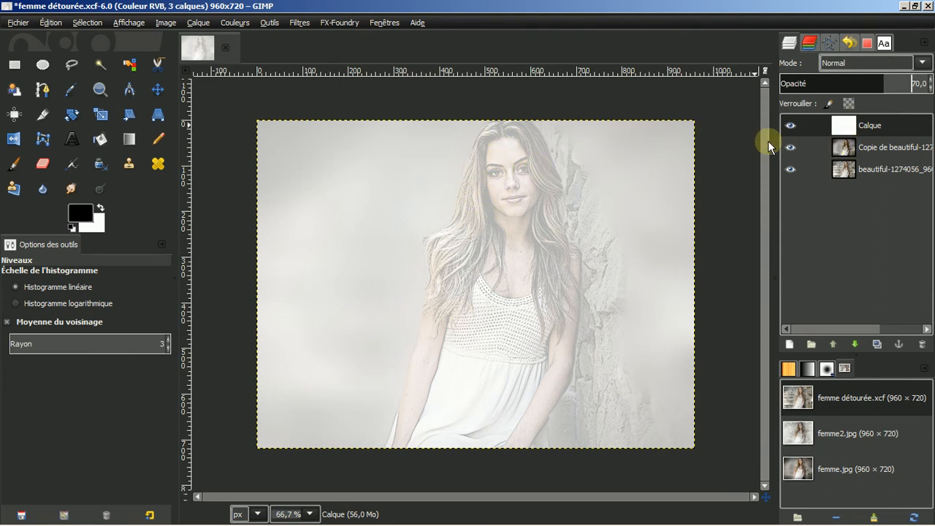
Set up the Eraser: opacity 50,9, watercolor1 brush, size 304,36, Track Direction dynamics
left_click(40, 166)
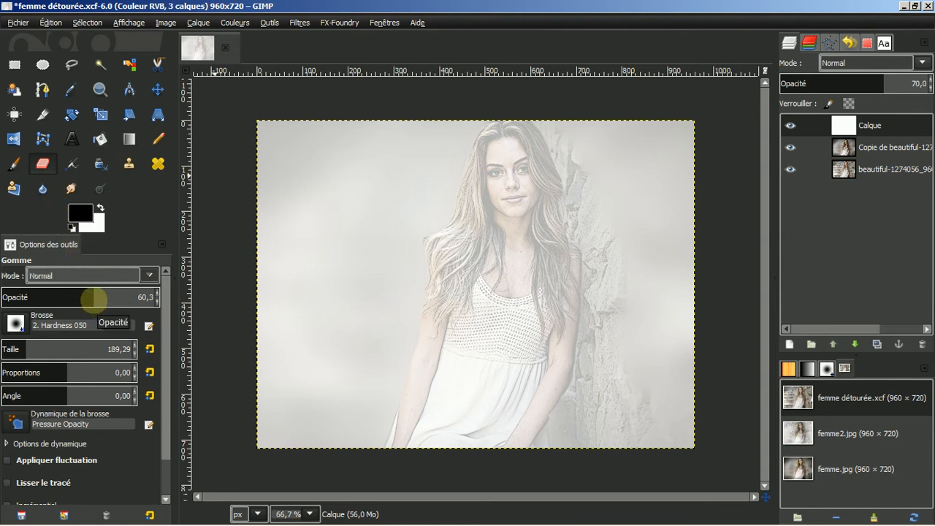
mouse_move(93, 299)
left_mouse_down()
mouse_move(68, 301)
mouse_move(85, 302)
left_mouse_up()
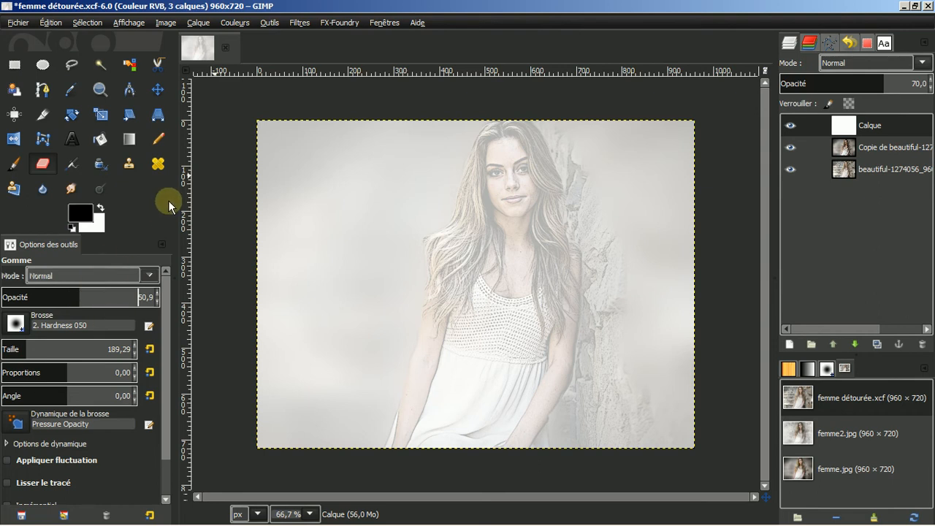
left_click(16, 325)
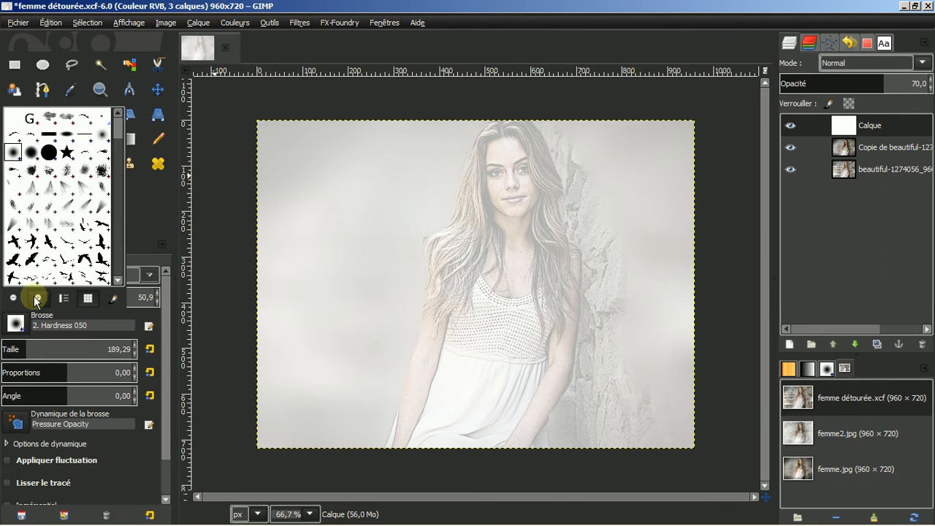
left_click(65, 121)
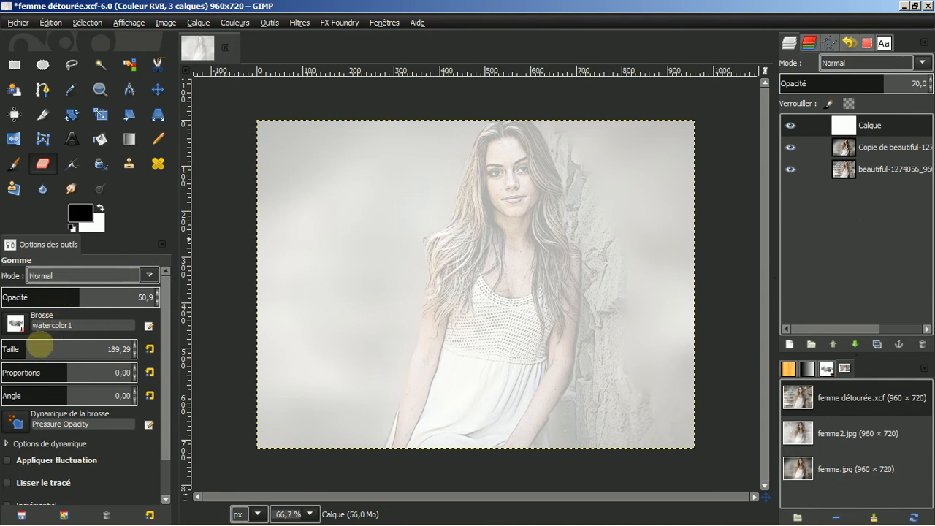
left_click_drag(36, 343, 57, 343)
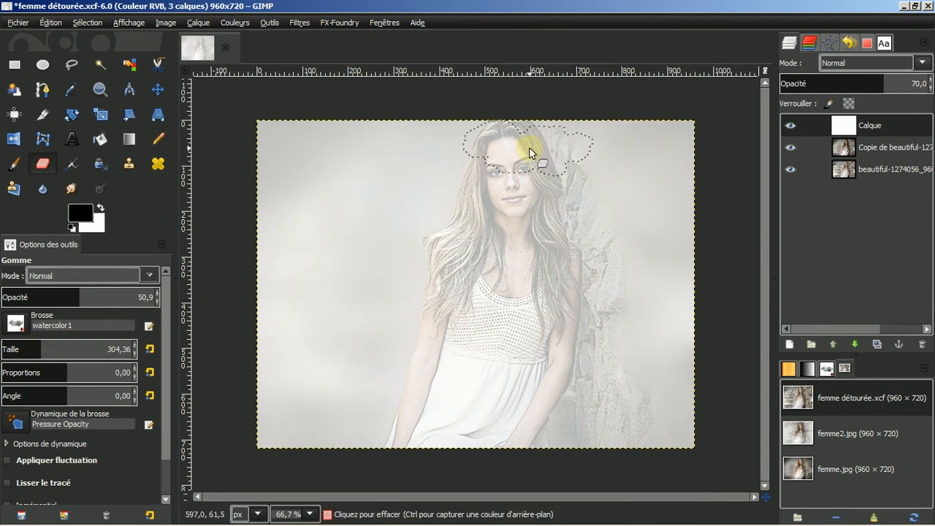
left_click(16, 424)
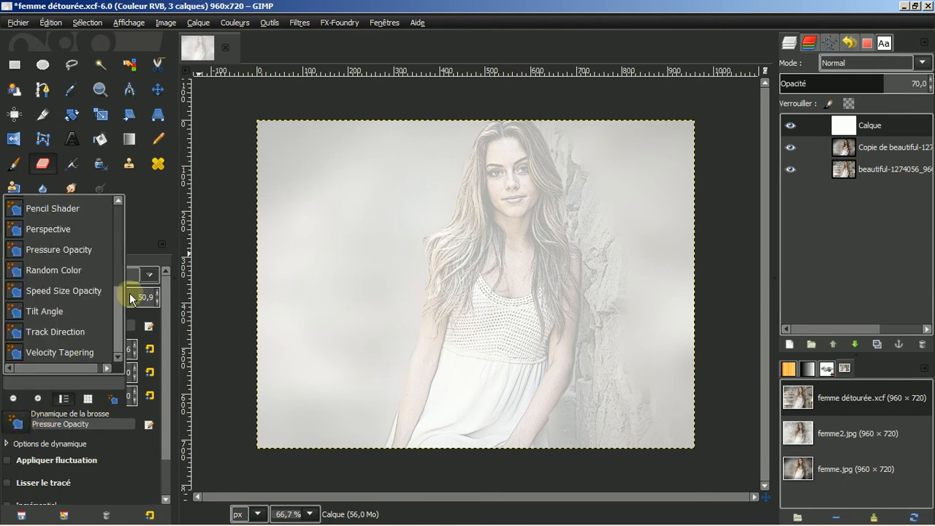
left_click(57, 333)
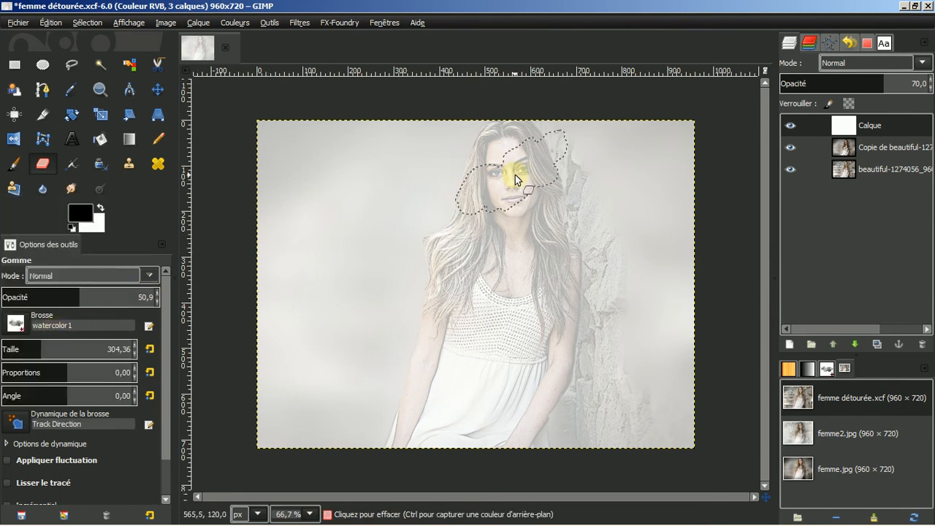
Erase watercolour patches of the white layer over the face, hair, rock and beside the dress
mouse_move(515, 174)
left_mouse_down()
mouse_move(406, 235)
mouse_move(385, 283)
mouse_move(424, 321)
mouse_move(426, 290)
mouse_move(381, 264)
mouse_move(372, 239)
mouse_move(393, 213)
mouse_move(438, 206)
mouse_move(443, 230)
mouse_move(417, 248)
mouse_move(381, 239)
left_mouse_up()
mouse_move(486, 141)
left_mouse_down()
mouse_move(538, 145)
mouse_move(531, 179)
mouse_move(475, 180)
mouse_move(470, 143)
mouse_move(446, 175)
mouse_move(460, 212)
mouse_move(508, 222)
mouse_move(527, 195)
mouse_move(540, 132)
mouse_move(486, 126)
mouse_move(538, 189)
mouse_move(565, 203)
mouse_move(585, 244)
mouse_move(599, 350)
mouse_move(575, 396)
mouse_move(615, 419)
mouse_move(533, 419)
mouse_move(566, 350)
mouse_move(506, 264)
mouse_move(473, 263)
mouse_move(448, 238)
mouse_move(436, 284)
mouse_move(398, 249)
mouse_move(390, 214)
mouse_move(406, 146)
mouse_move(516, 130)
mouse_move(560, 133)
mouse_move(595, 176)
mouse_move(583, 204)
mouse_move(399, 285)
mouse_move(420, 331)
mouse_move(387, 362)
mouse_move(376, 408)
mouse_move(334, 313)
mouse_move(351, 192)
mouse_move(371, 146)
mouse_move(572, 132)
mouse_move(643, 205)
mouse_move(636, 260)
left_mouse_up()
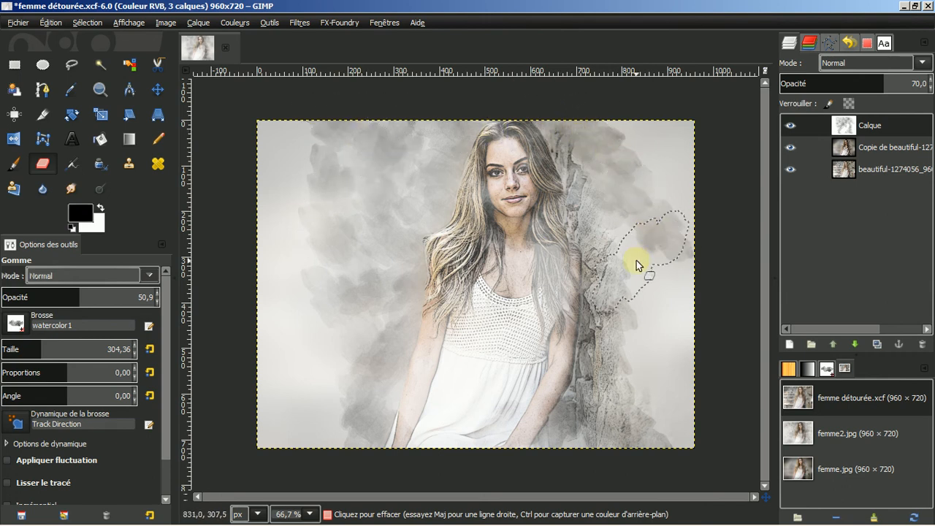
left_click(636, 260)
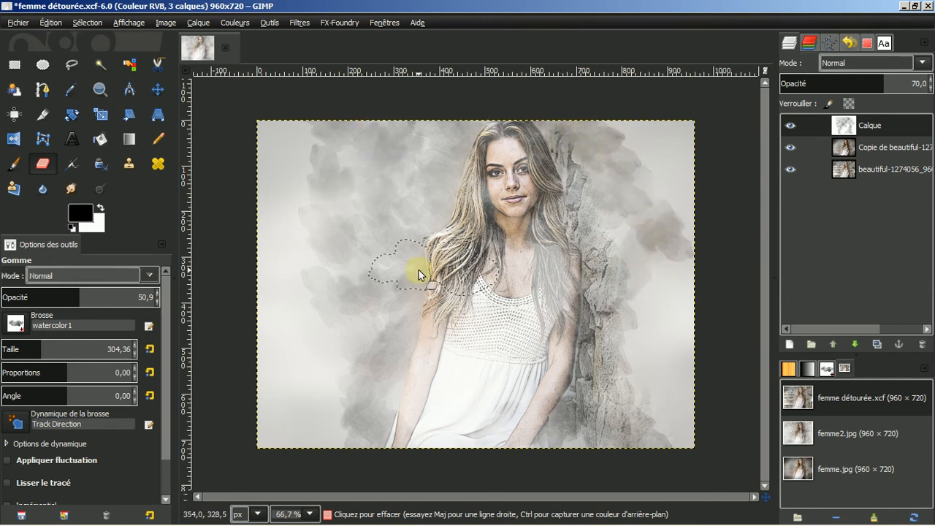
left_click(347, 341)
left_click(408, 170)
left_click(434, 156)
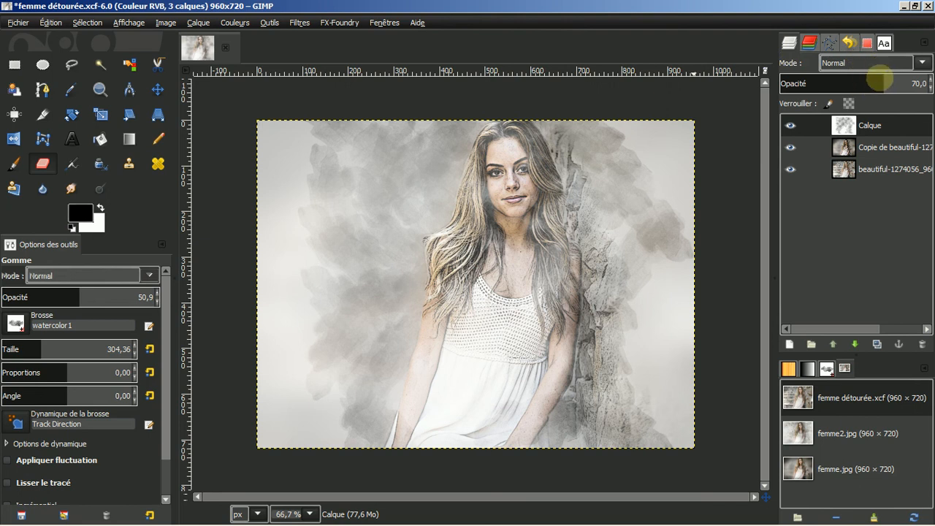
Raise the fog layer to 100,0 opacity, erase over the face and sides, then set eraser opacity 25,9
left_click_drag(886, 80, 928, 81)
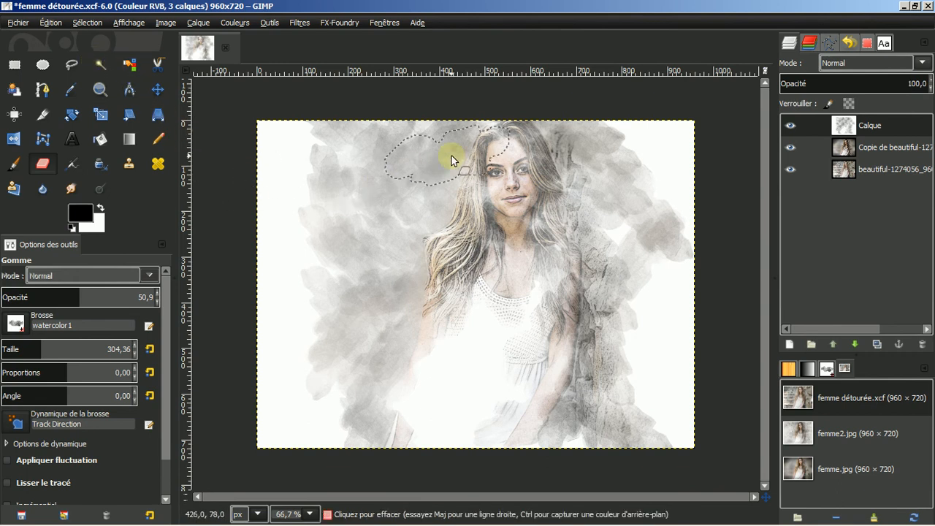
mouse_move(507, 161)
left_mouse_down()
mouse_move(528, 183)
mouse_move(474, 211)
mouse_move(466, 182)
mouse_move(491, 139)
mouse_move(548, 165)
mouse_move(553, 216)
mouse_move(432, 257)
mouse_move(455, 214)
mouse_move(453, 183)
mouse_move(450, 169)
mouse_move(408, 153)
mouse_move(454, 135)
mouse_move(575, 204)
mouse_move(592, 315)
mouse_move(605, 334)
mouse_move(572, 215)
mouse_move(584, 155)
mouse_move(562, 132)
mouse_move(615, 190)
mouse_move(614, 203)
mouse_move(423, 317)
mouse_move(455, 345)
mouse_move(523, 367)
mouse_move(536, 362)
mouse_move(533, 322)
mouse_move(475, 279)
mouse_move(512, 268)
mouse_move(527, 329)
mouse_move(545, 300)
mouse_move(558, 204)
mouse_move(515, 127)
mouse_move(498, 137)
mouse_move(522, 171)
mouse_move(492, 239)
mouse_move(446, 274)
mouse_move(424, 326)
mouse_move(425, 352)
mouse_move(419, 319)
mouse_move(422, 349)
mouse_move(443, 368)
mouse_move(411, 387)
mouse_move(411, 396)
mouse_move(511, 344)
mouse_move(502, 316)
mouse_move(533, 316)
mouse_move(575, 269)
mouse_move(604, 289)
mouse_move(633, 234)
mouse_move(610, 248)
left_mouse_up()
mouse_move(621, 195)
left_mouse_down()
mouse_move(660, 234)
mouse_move(599, 233)
mouse_move(463, 322)
mouse_move(388, 314)
mouse_move(320, 209)
mouse_move(306, 153)
left_mouse_up()
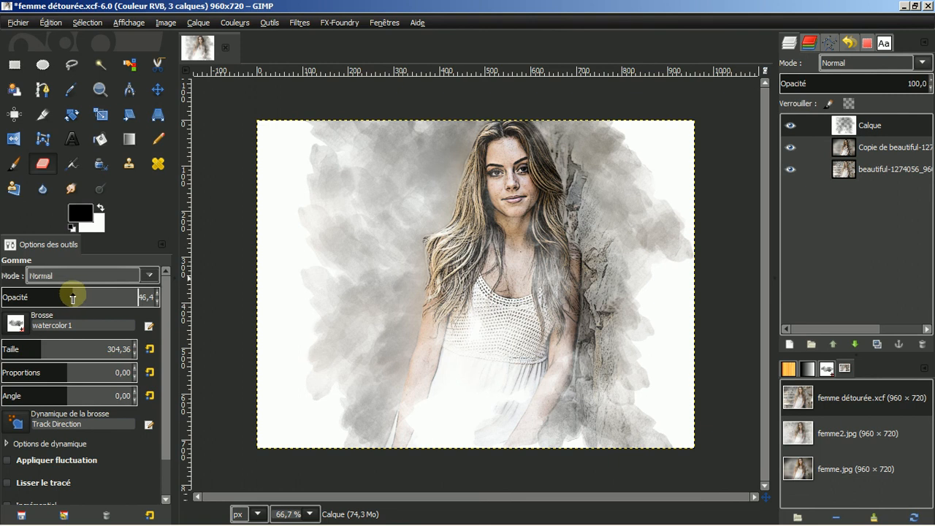
left_click_drag(72, 296, 59, 297)
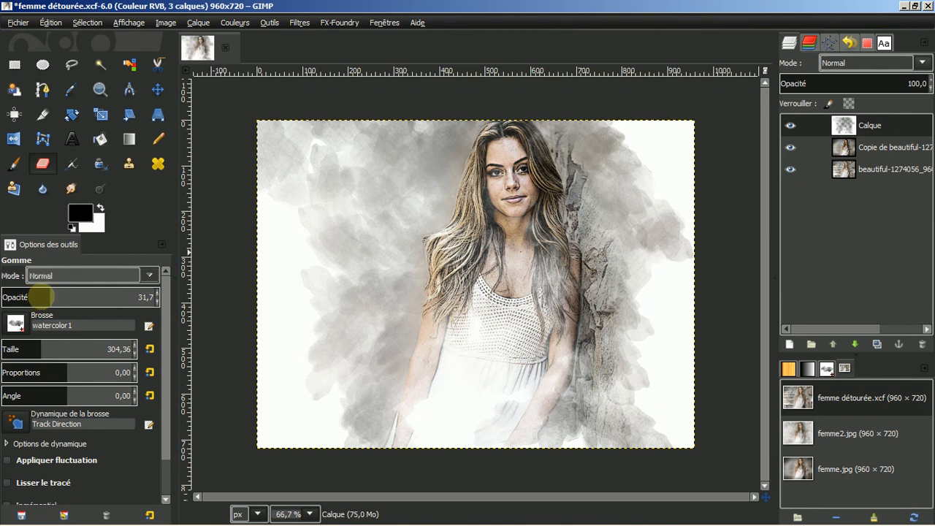
left_click(41, 295)
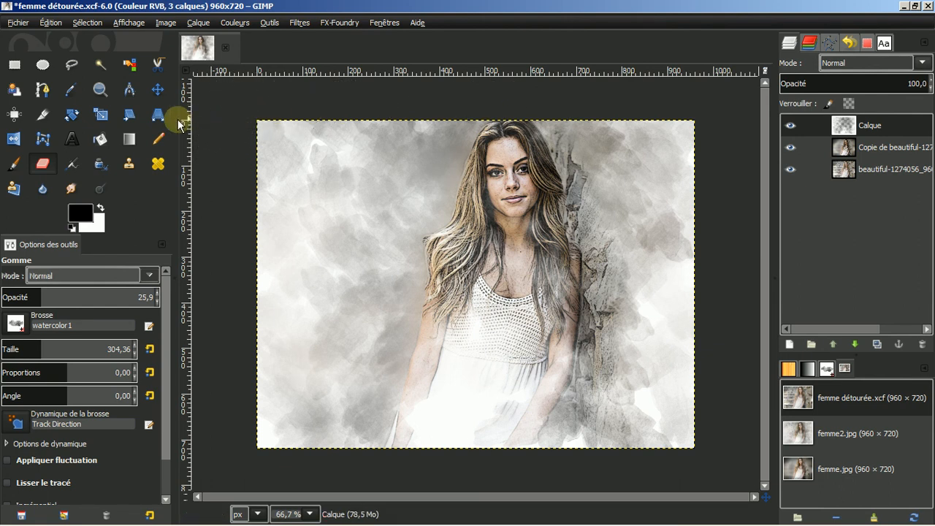
Switch to the Paintbrush with 50,0 opacity and Dissoudre blend mode
left_click(15, 167)
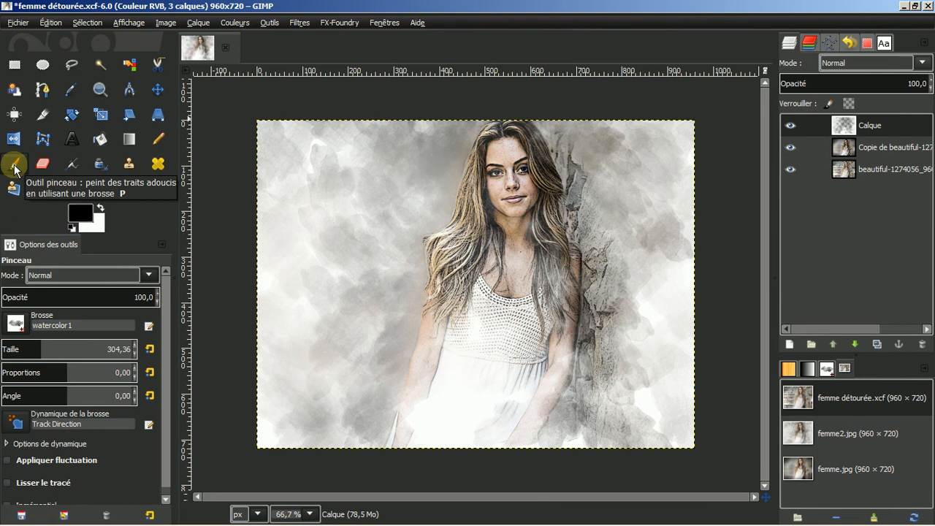
left_click(68, 290)
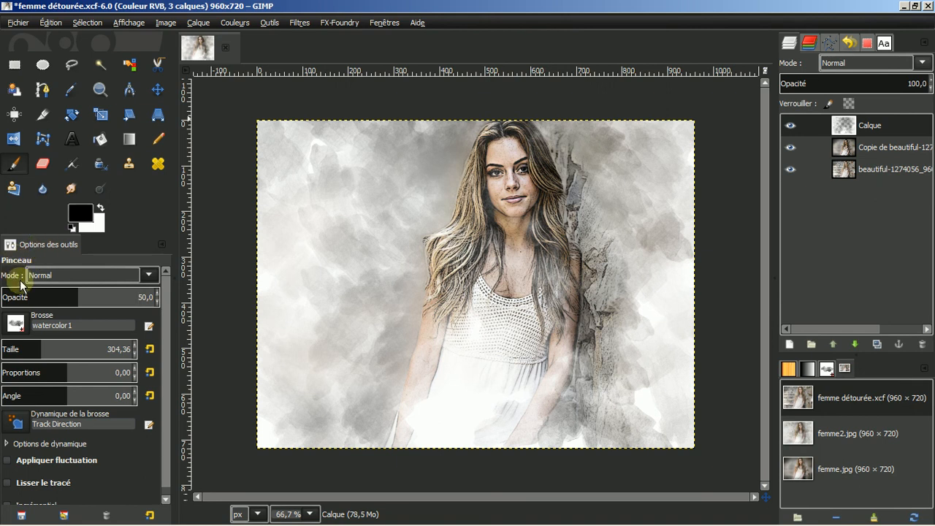
left_click(146, 275)
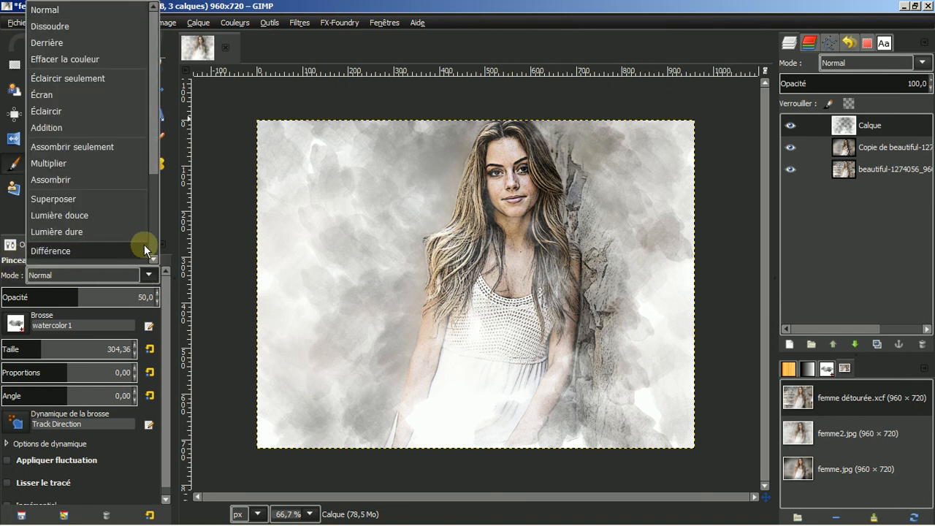
left_click(81, 28)
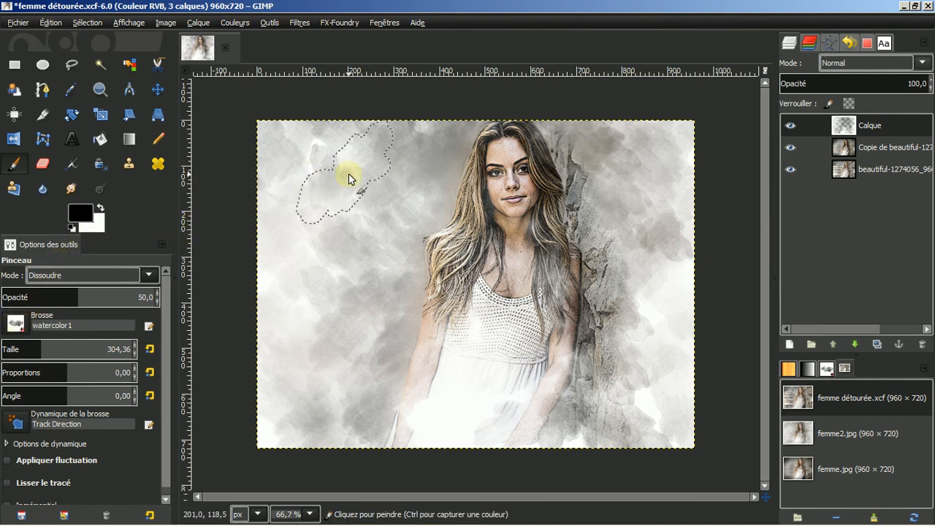
Show the brushes as a named list and choose Splats 01 for the Paintbrush
left_click(15, 323)
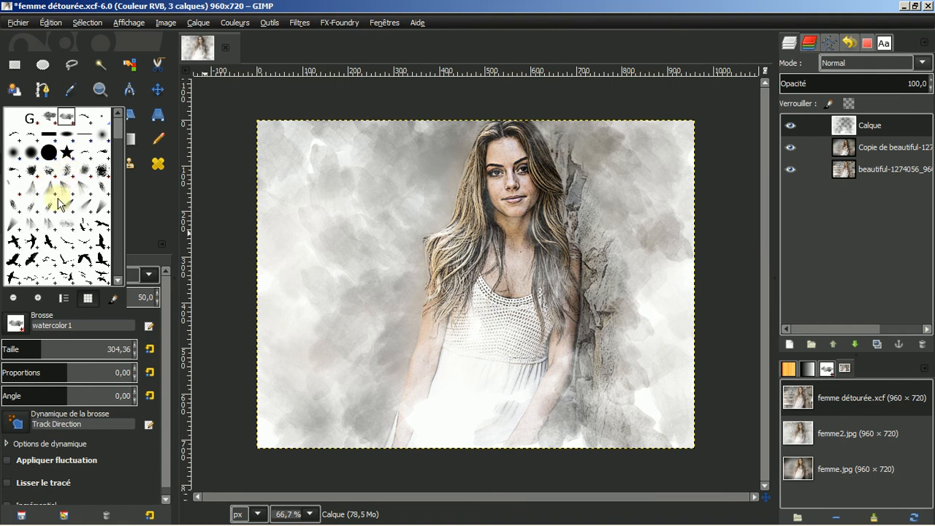
left_click(64, 299)
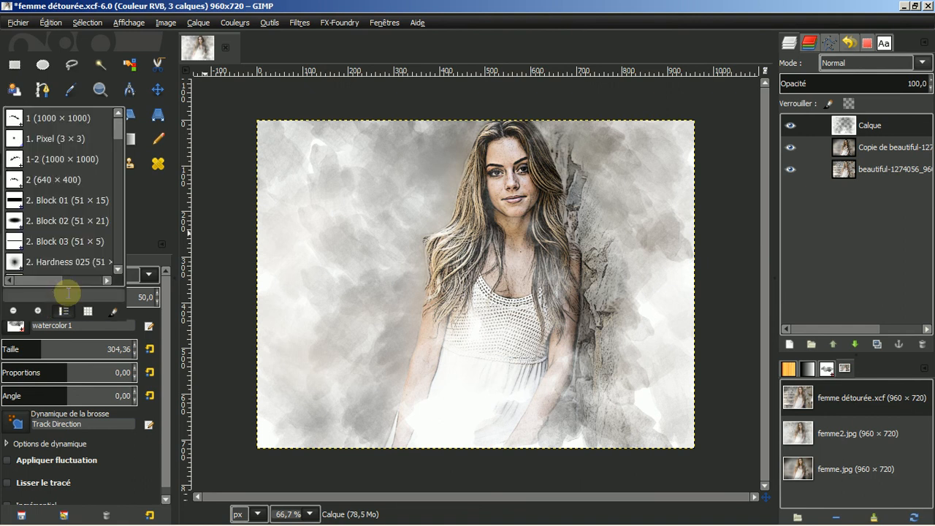
left_click_drag(116, 127, 112, 229)
scroll(91, 196, "up", 3)
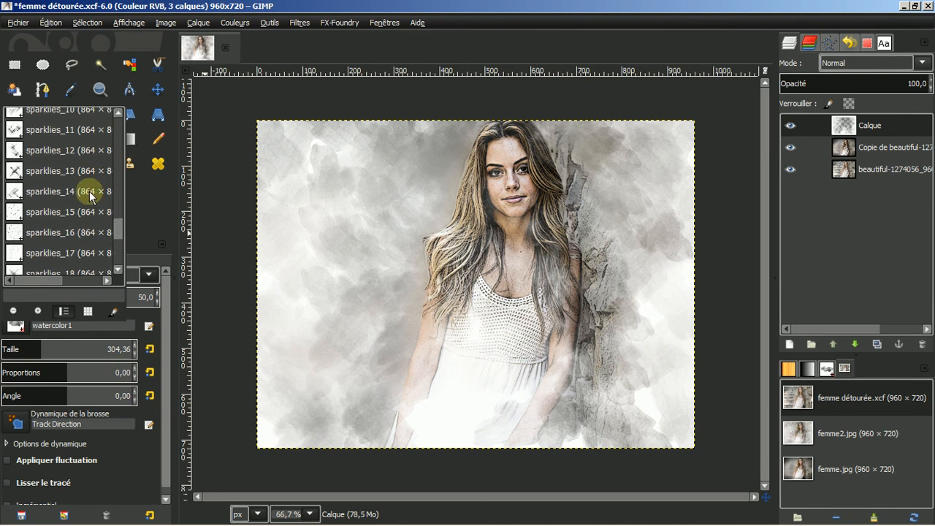
scroll(89, 191, "down", 5)
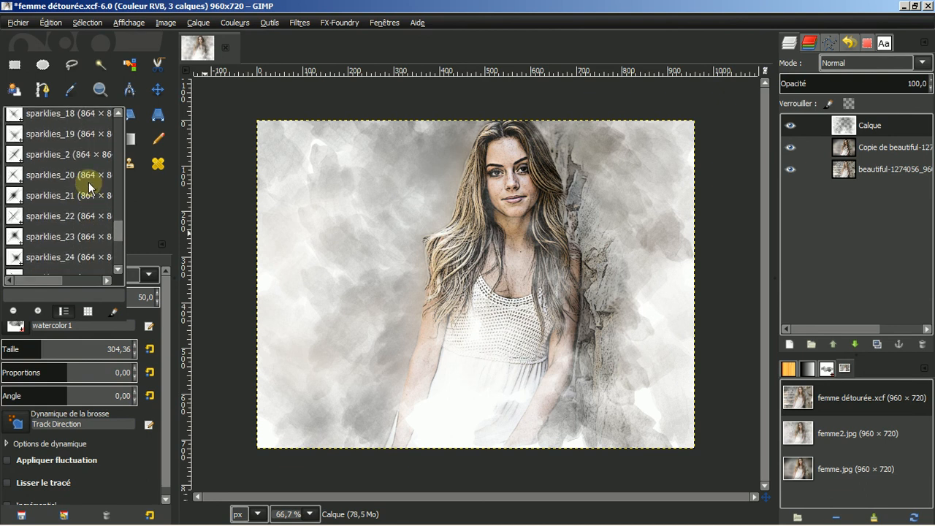
scroll(88, 185, "down", 5)
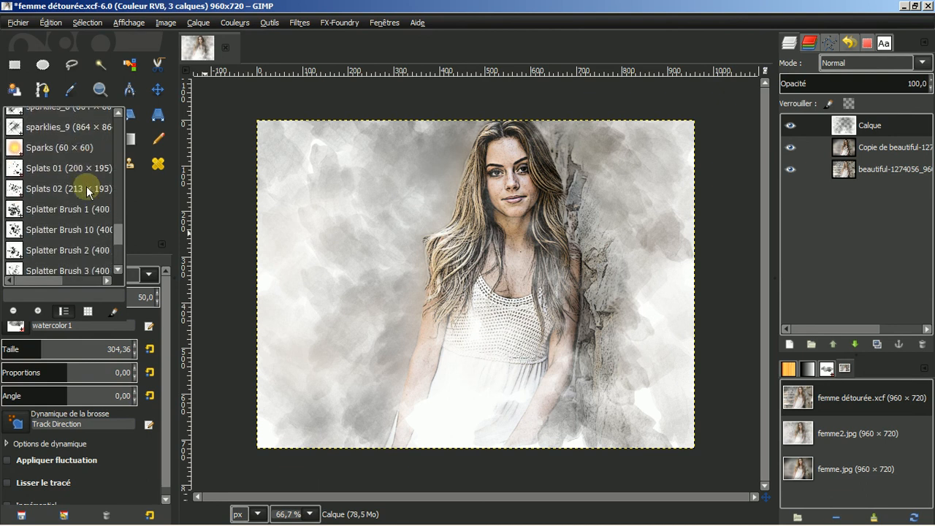
scroll(86, 186, "down", 2)
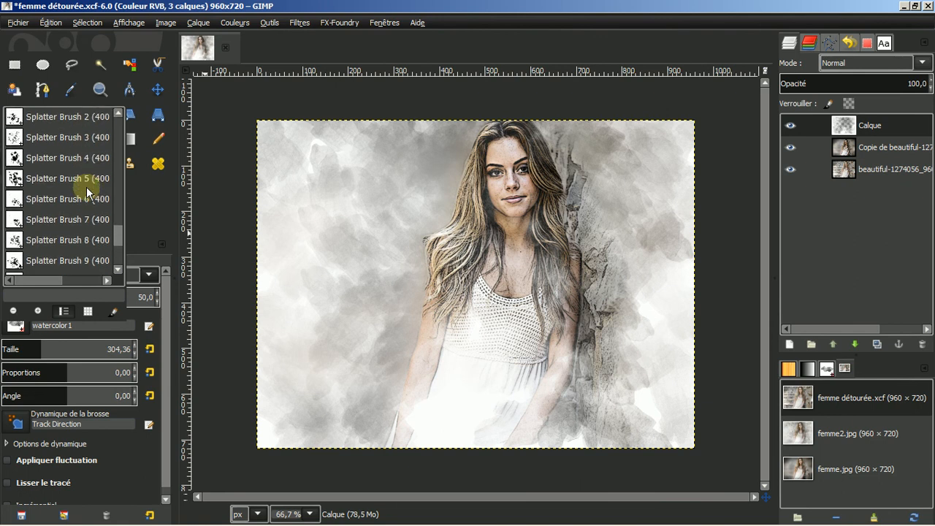
scroll(86, 186, "down", 4)
scroll(87, 187, "down", 6)
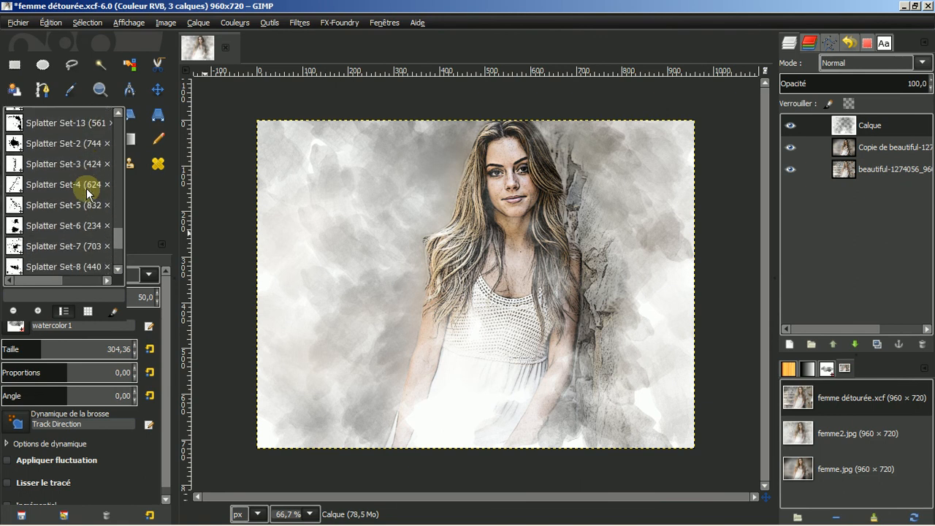
scroll(87, 188, "up", 8)
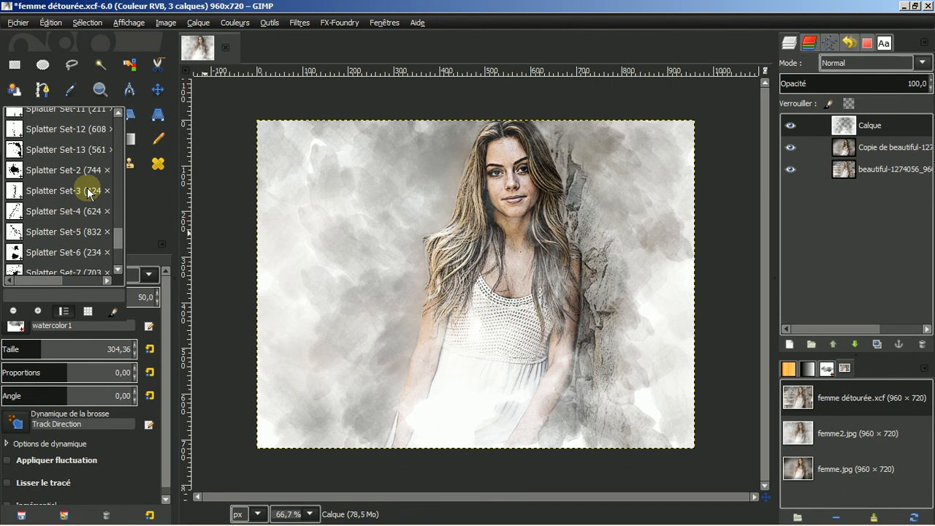
scroll(87, 189, "up", 6)
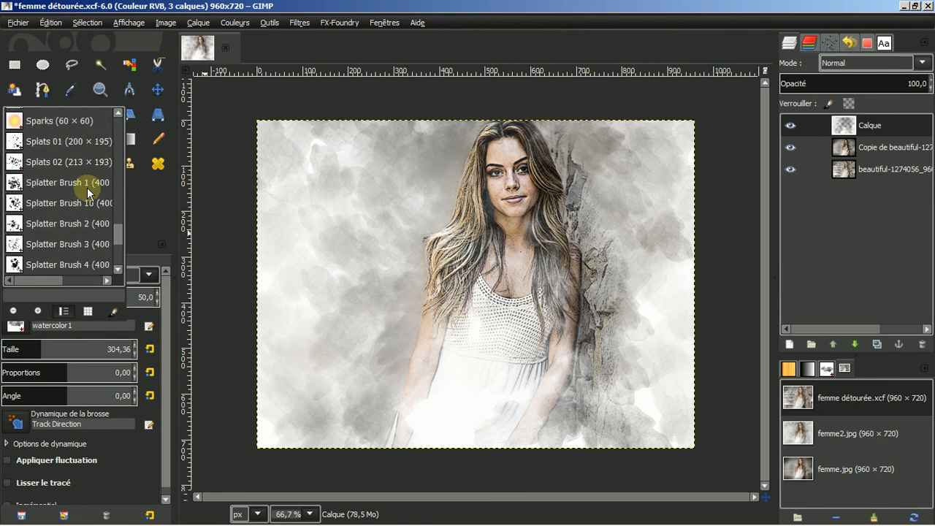
scroll(87, 191, "up", 6)
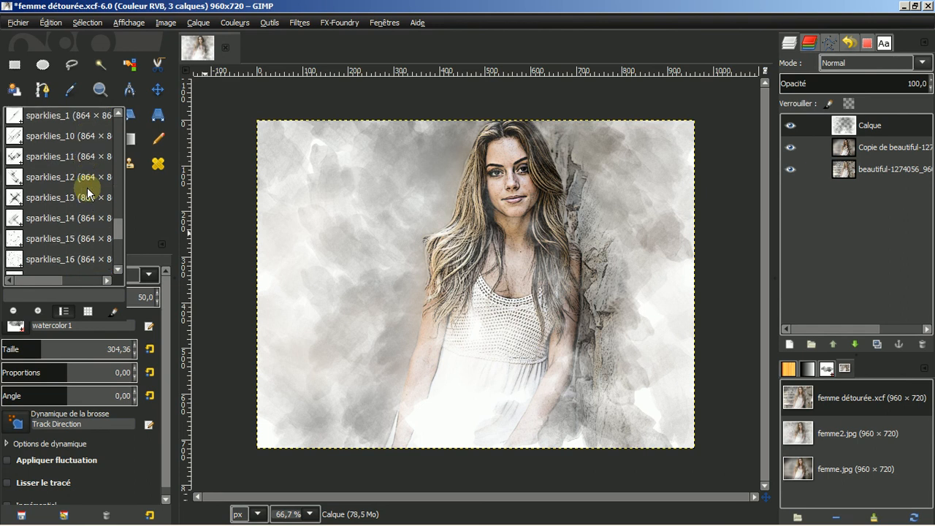
scroll(87, 191, "down", 5)
scroll(87, 191, "down", 6)
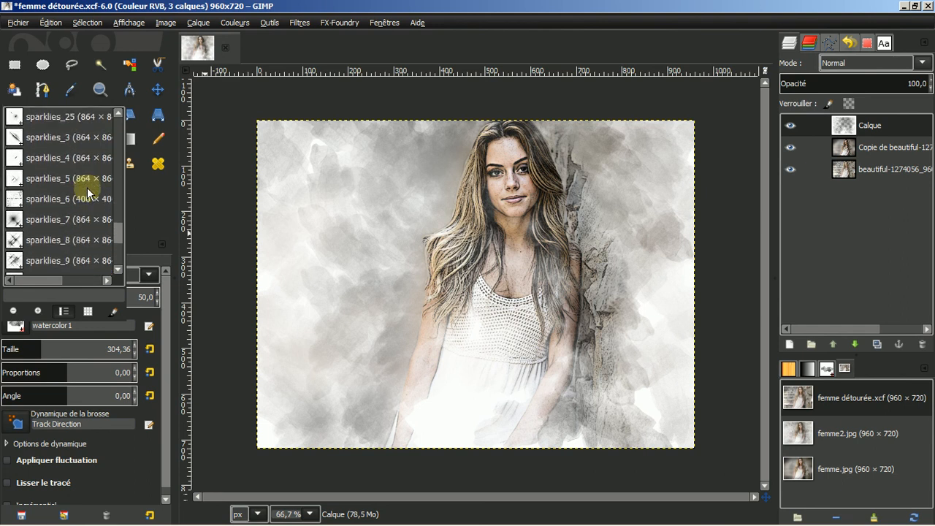
scroll(87, 192, "down", 5)
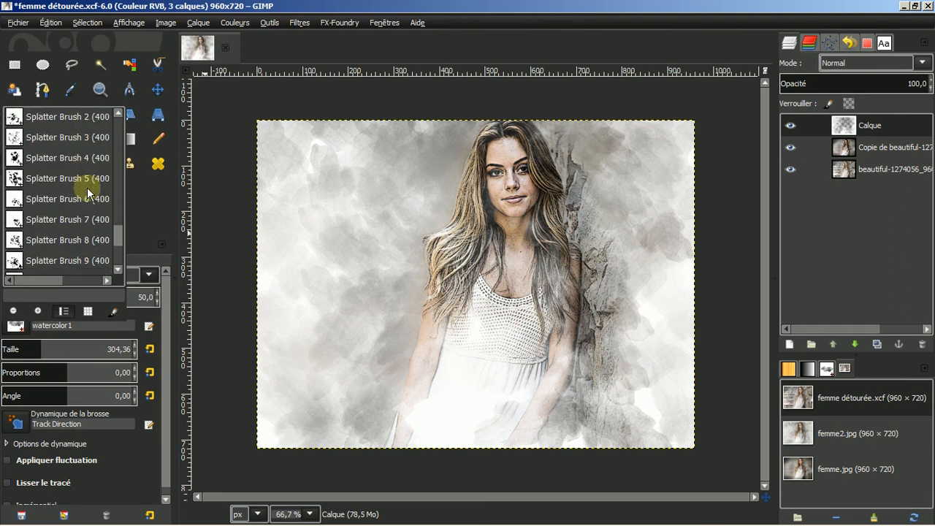
scroll(87, 191, "down", 6)
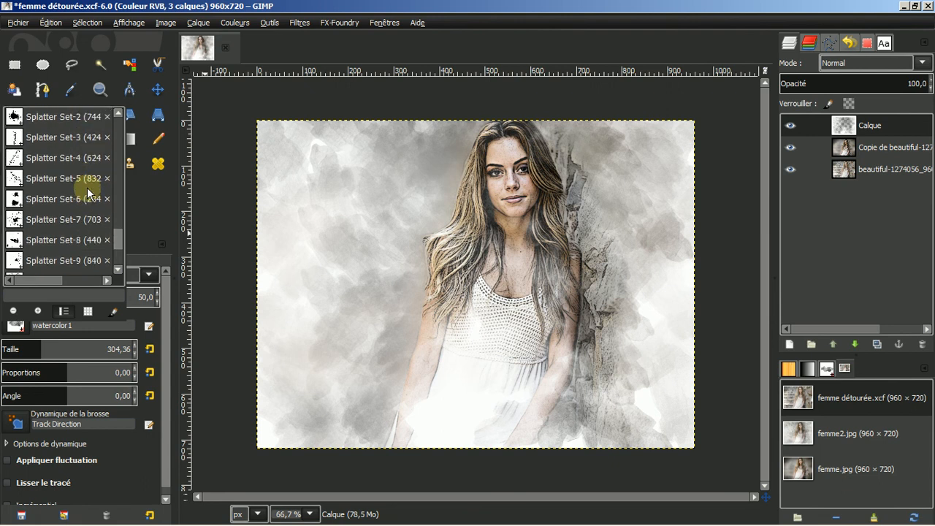
scroll(87, 192, "down", 6)
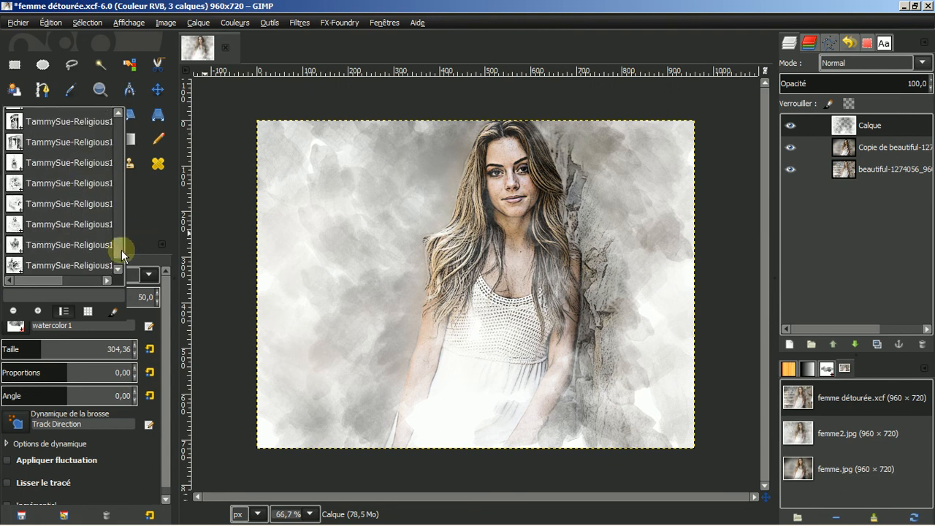
left_click_drag(121, 250, 120, 231)
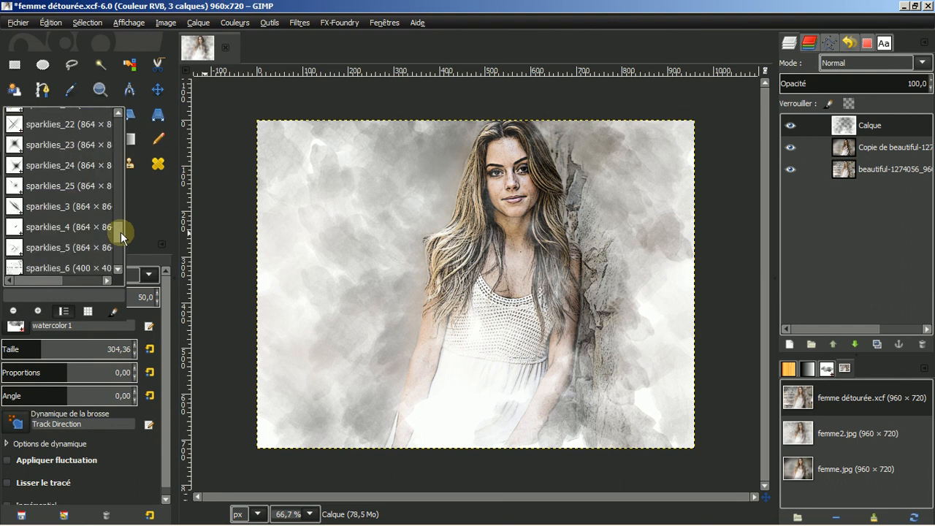
scroll(89, 217, "down", 3)
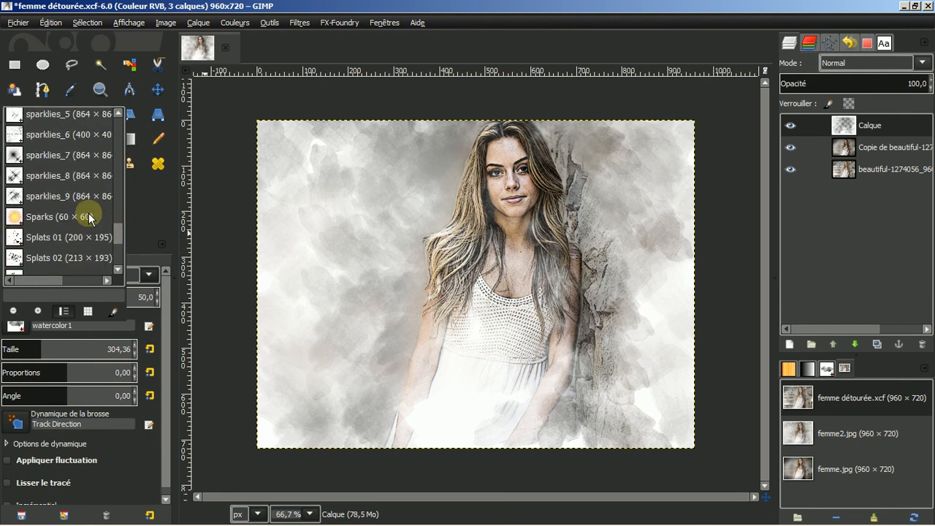
left_click(37, 238)
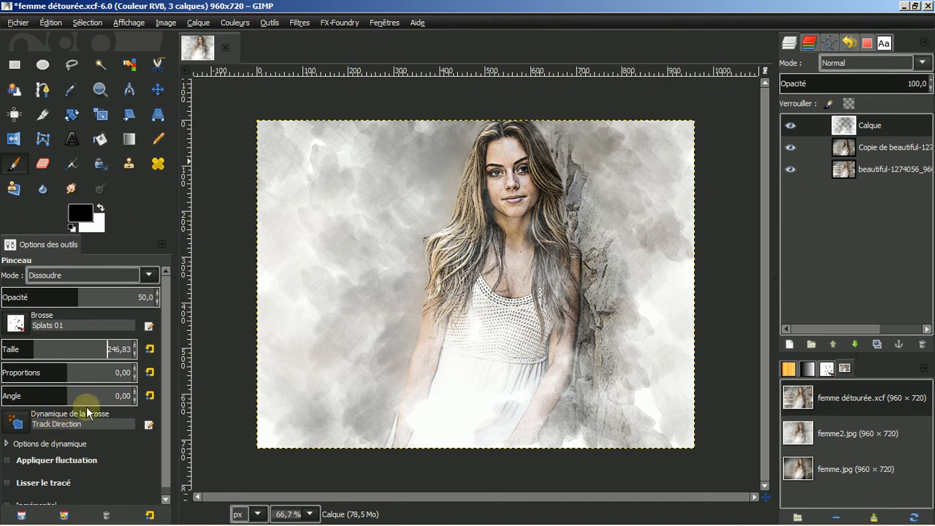
Set the foreground colour to dark brown 3f3528 by sampling it from the zoomed-in photo
left_click(83, 216)
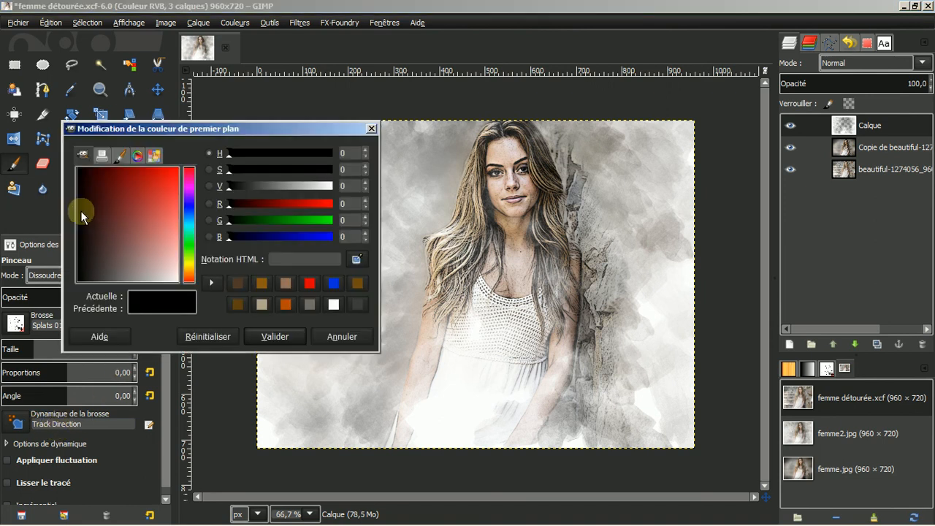
key("1")
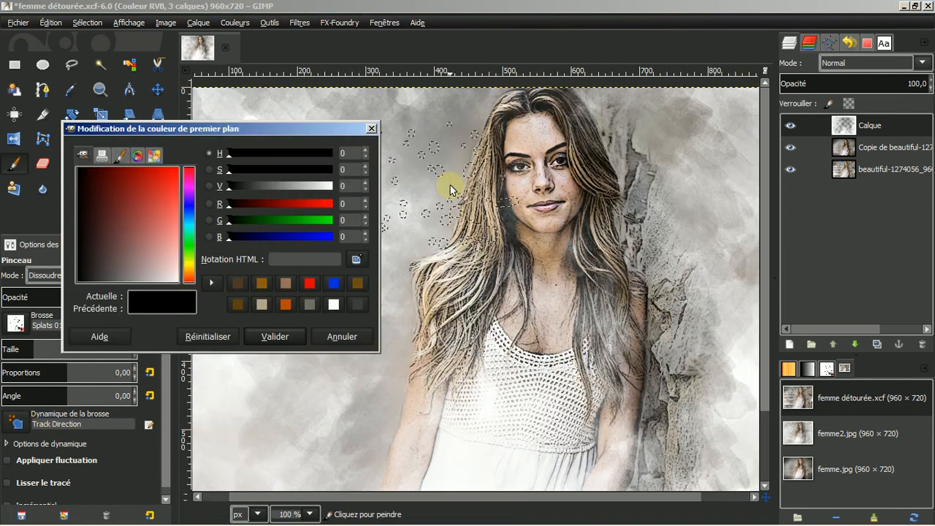
key("plus")
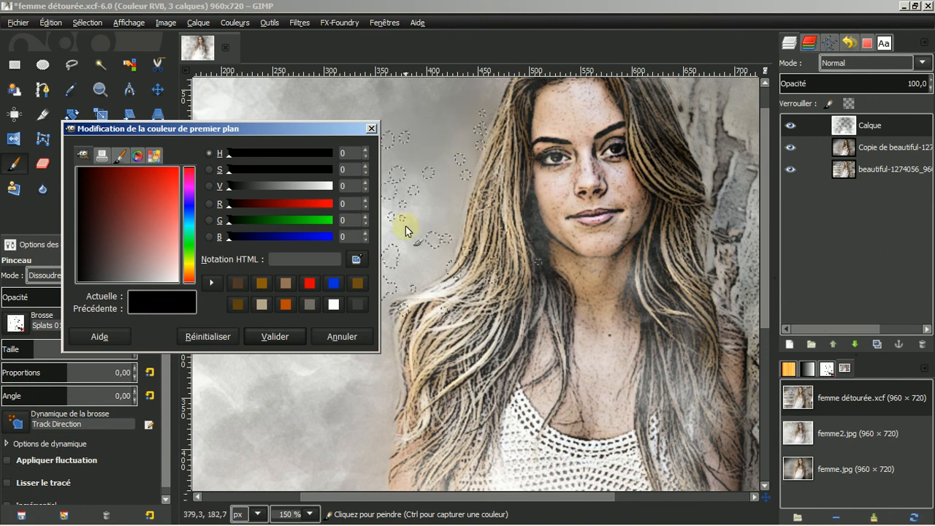
left_click(357, 261)
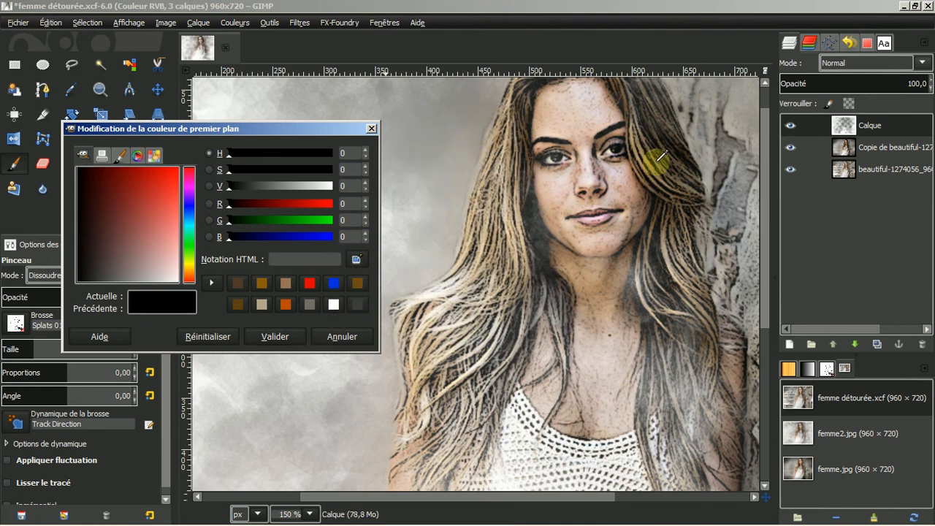
left_click(670, 218)
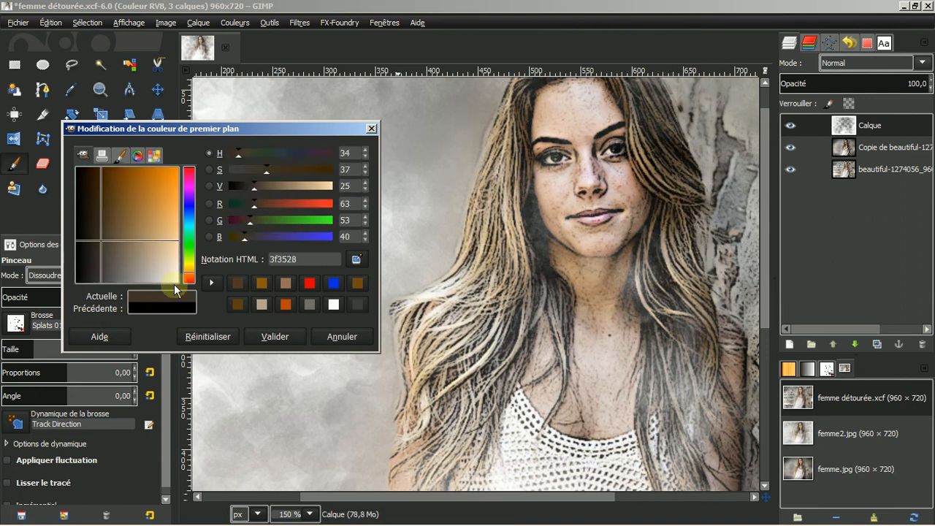
left_click(278, 338)
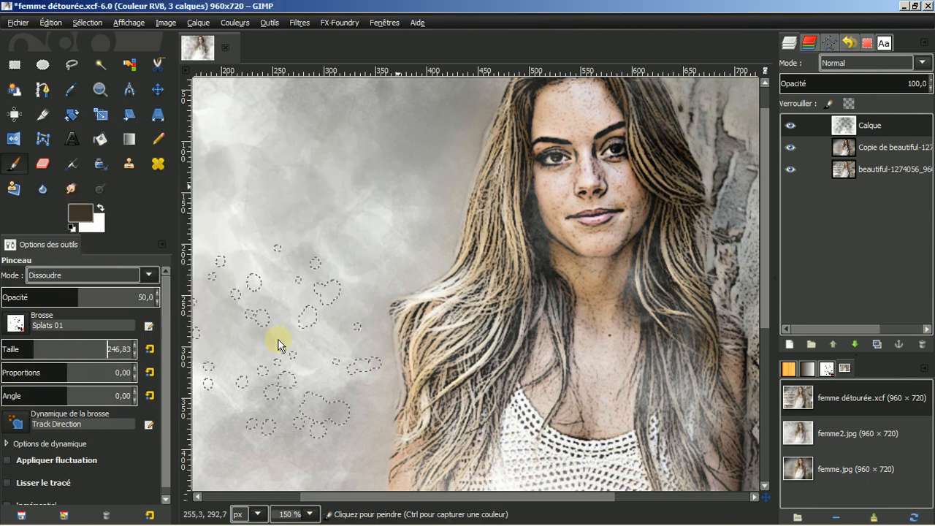
Zoom out and paint dark brown Splats 01 speckles around the woman, then swap to white foreground
key("minus")
key("minus")
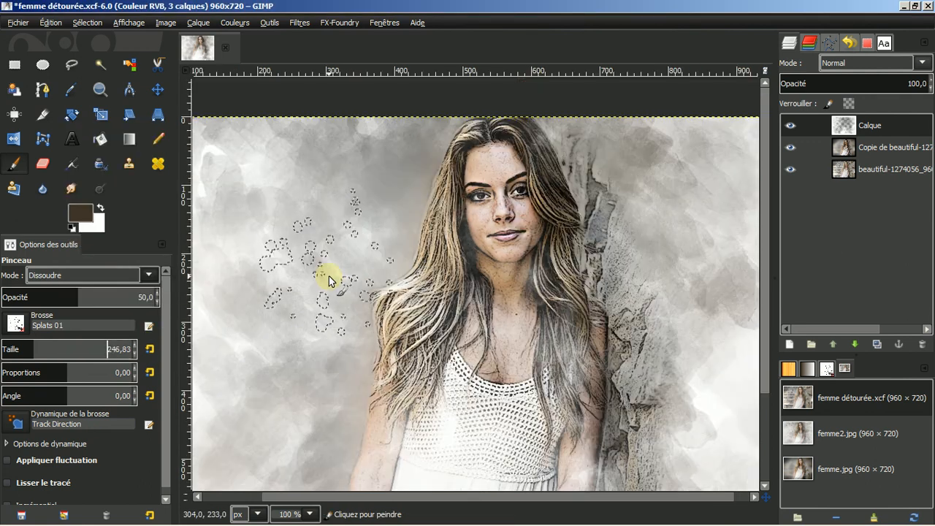
mouse_move(395, 174)
left_mouse_down()
mouse_move(351, 184)
mouse_move(314, 162)
mouse_move(318, 205)
mouse_move(359, 258)
mouse_move(382, 250)
mouse_move(399, 292)
mouse_move(420, 253)
mouse_move(423, 217)
mouse_move(401, 273)
mouse_move(355, 278)
mouse_move(337, 265)
mouse_move(395, 334)
mouse_move(344, 365)
mouse_move(317, 356)
mouse_move(309, 303)
left_mouse_up()
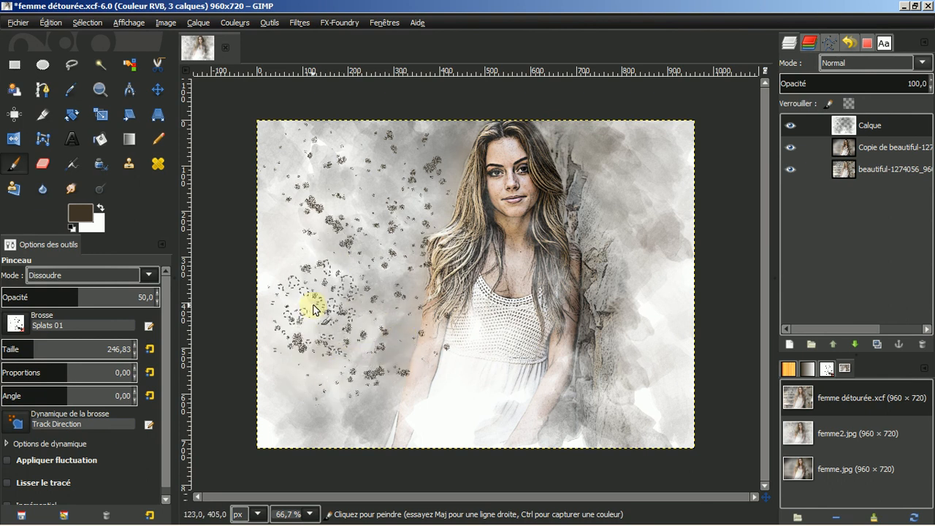
mouse_move(578, 188)
left_mouse_down()
mouse_move(581, 146)
mouse_move(623, 237)
mouse_move(623, 278)
mouse_move(645, 281)
mouse_move(642, 199)
mouse_move(630, 237)
mouse_move(639, 359)
mouse_move(617, 399)
mouse_move(398, 338)
mouse_move(338, 216)
mouse_move(360, 201)
mouse_move(348, 279)
mouse_move(404, 429)
mouse_move(437, 136)
left_mouse_up()
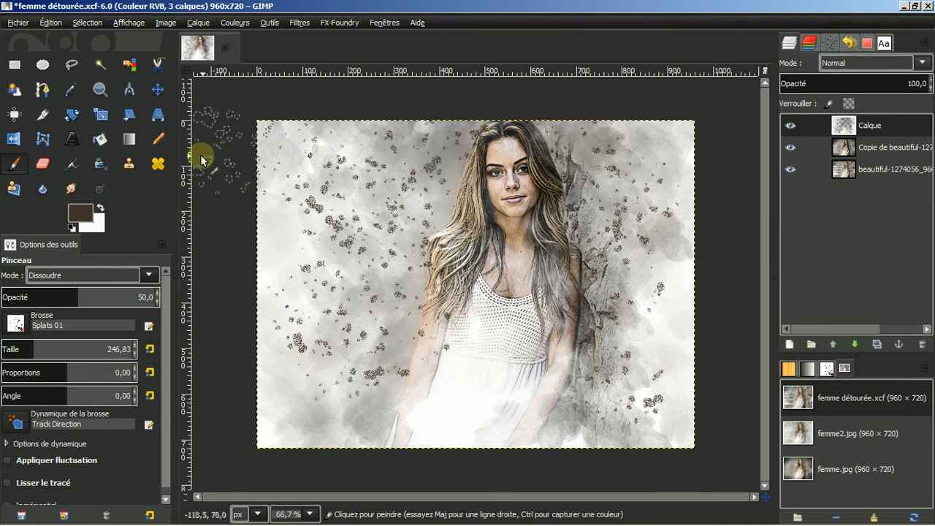
left_click(102, 209)
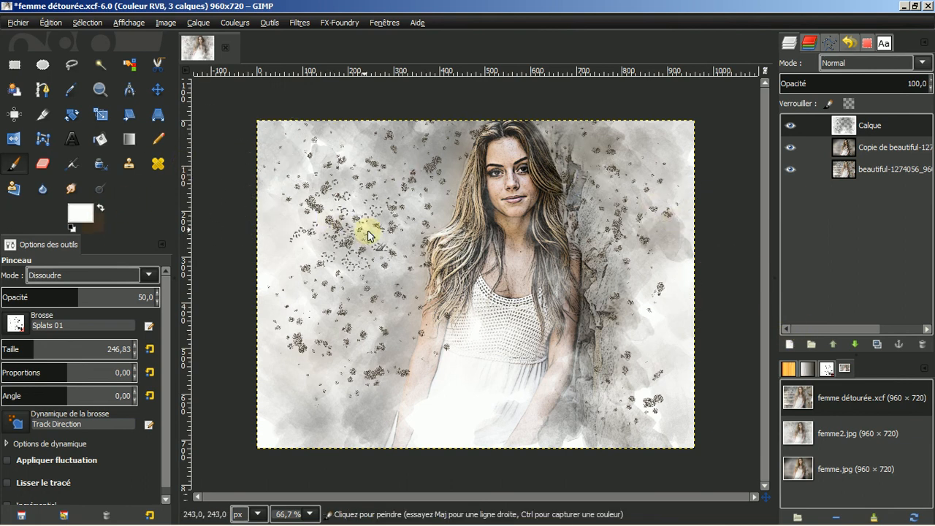
Paint white Splats 01 speckles on the left, right and top around the woman, then fit the image to the window
mouse_move(382, 287)
left_mouse_down()
mouse_move(399, 319)
mouse_move(372, 262)
mouse_move(387, 179)
mouse_move(340, 166)
left_mouse_up()
mouse_move(578, 153)
left_mouse_down()
mouse_move(624, 194)
mouse_move(619, 216)
mouse_move(641, 250)
left_mouse_up()
mouse_move(453, 146)
left_mouse_down()
mouse_move(376, 233)
mouse_move(370, 248)
mouse_move(381, 246)
mouse_move(383, 290)
mouse_move(358, 311)
mouse_move(364, 326)
mouse_move(408, 287)
left_mouse_up()
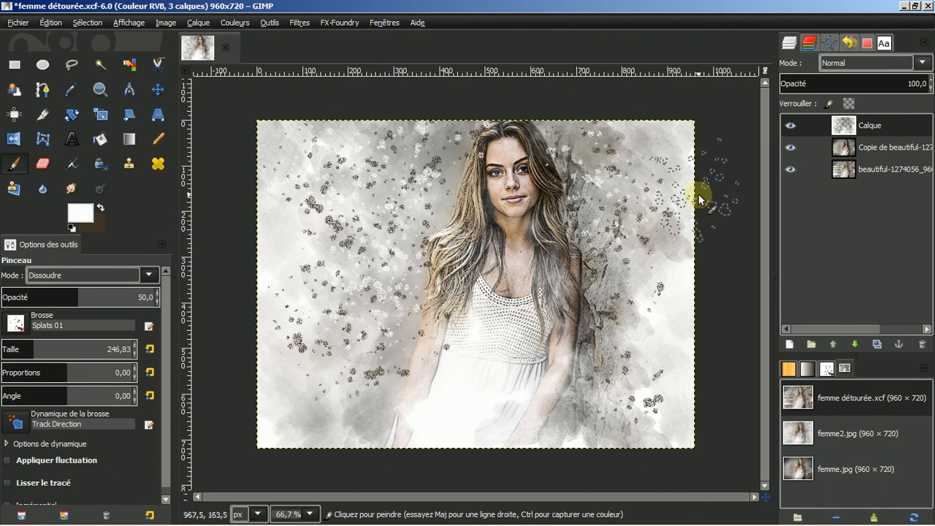
left_click(767, 69)
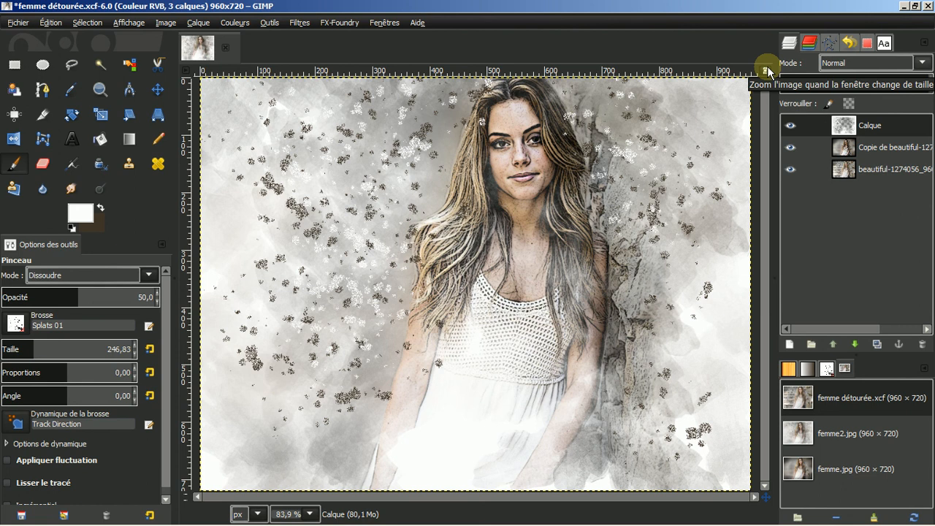
mouse_move(54, 524)
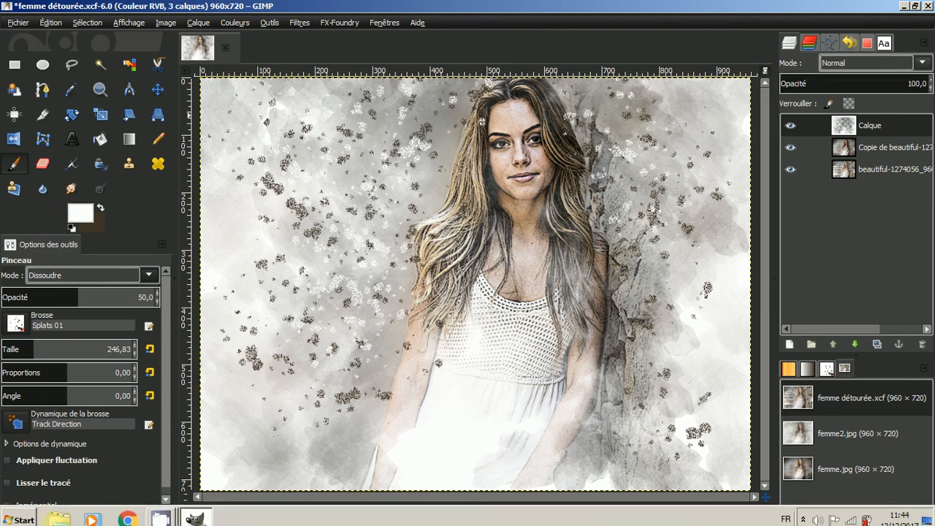
mouse_move(160, 514)
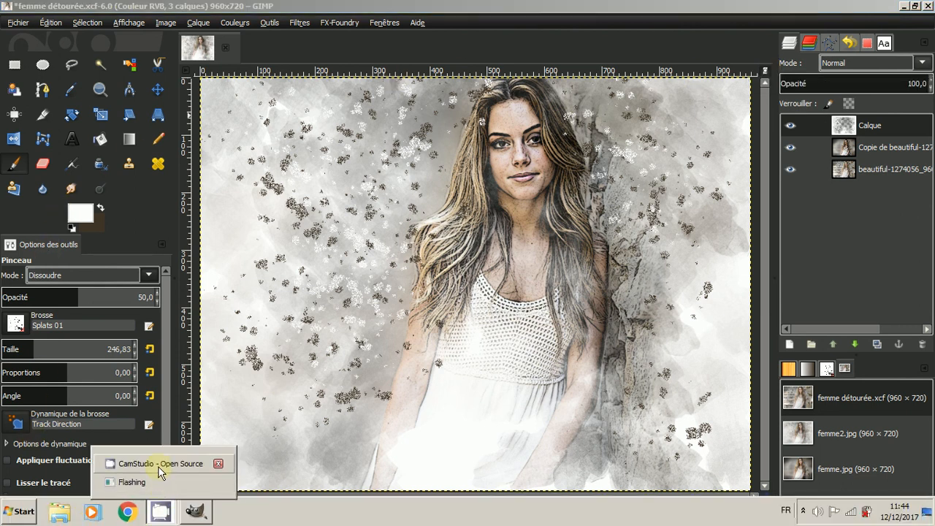